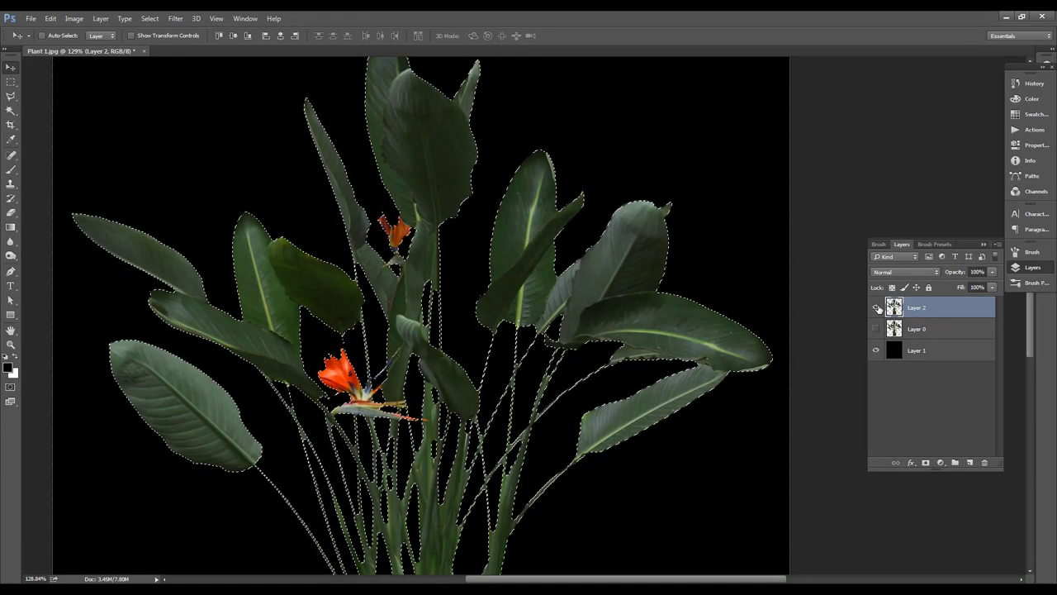
Step: Hide Layer 2 and fill the plant selection with white on a new layer to preview the silhouette
{"action": "left_click", "coordinate": [875, 307]}
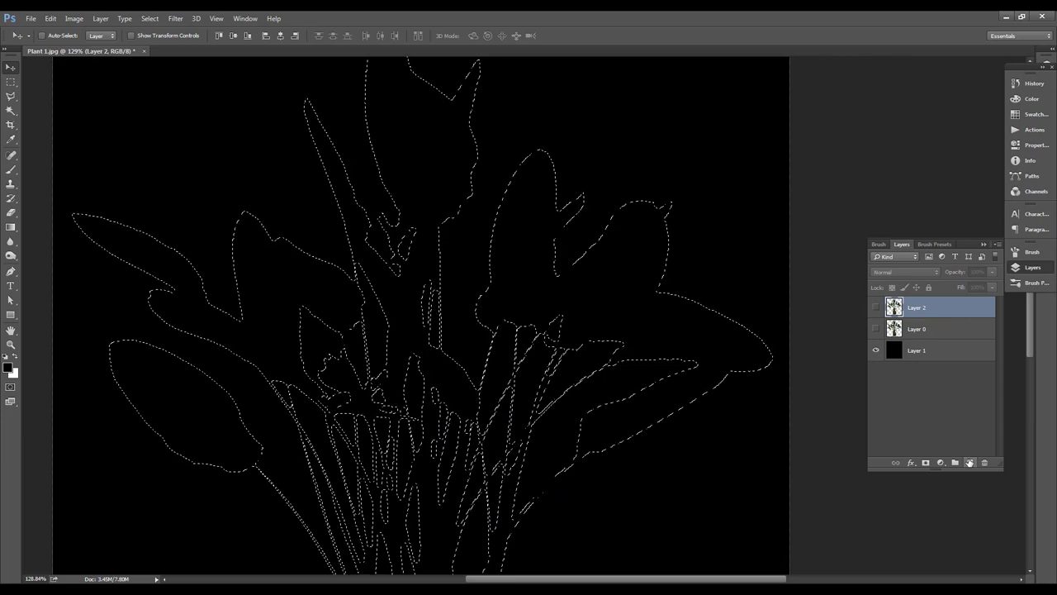
{"action": "left_click", "coordinate": [969, 463]}
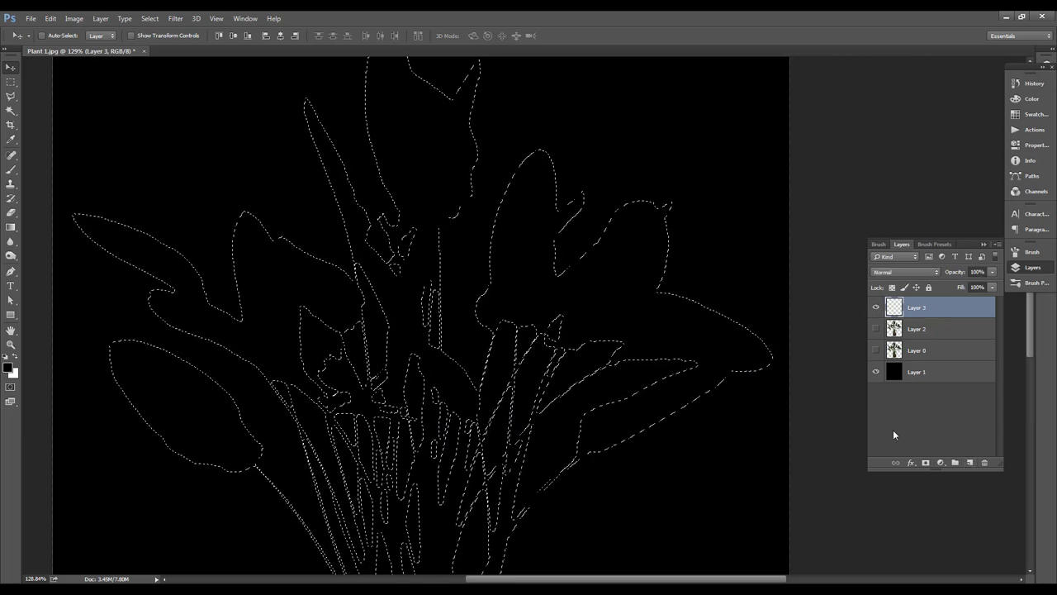
{"action": "key", "text": "ctrl+BackSpace"}
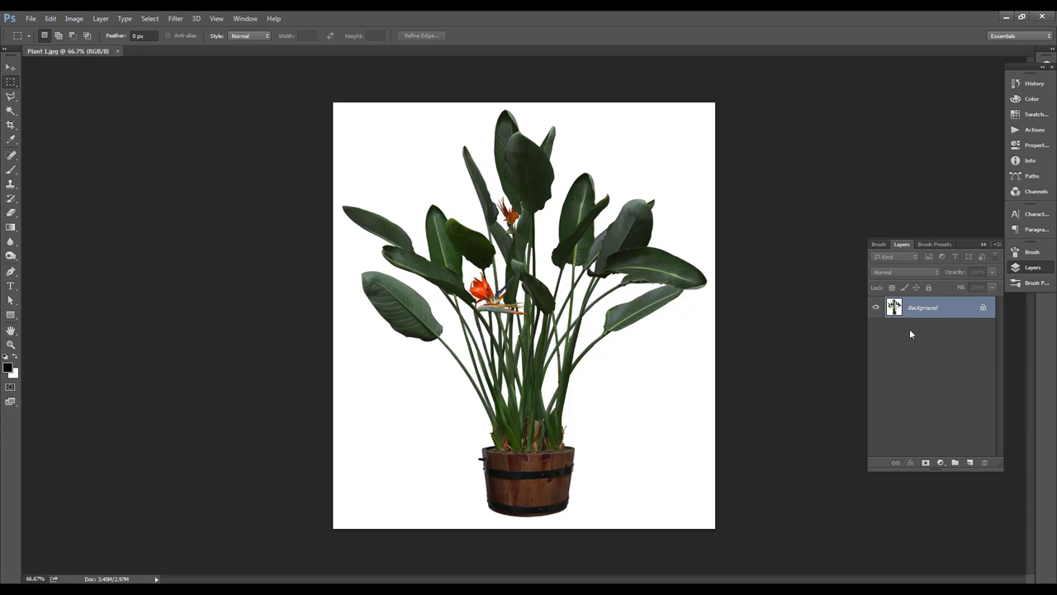
Step: Unlock the Background layer so it becomes Layer 0
{"action": "left_click", "coordinate": [983, 308]}
{"action": "double_click", "coordinate": [983, 320]}
{"action": "key", "text": "Escape"}
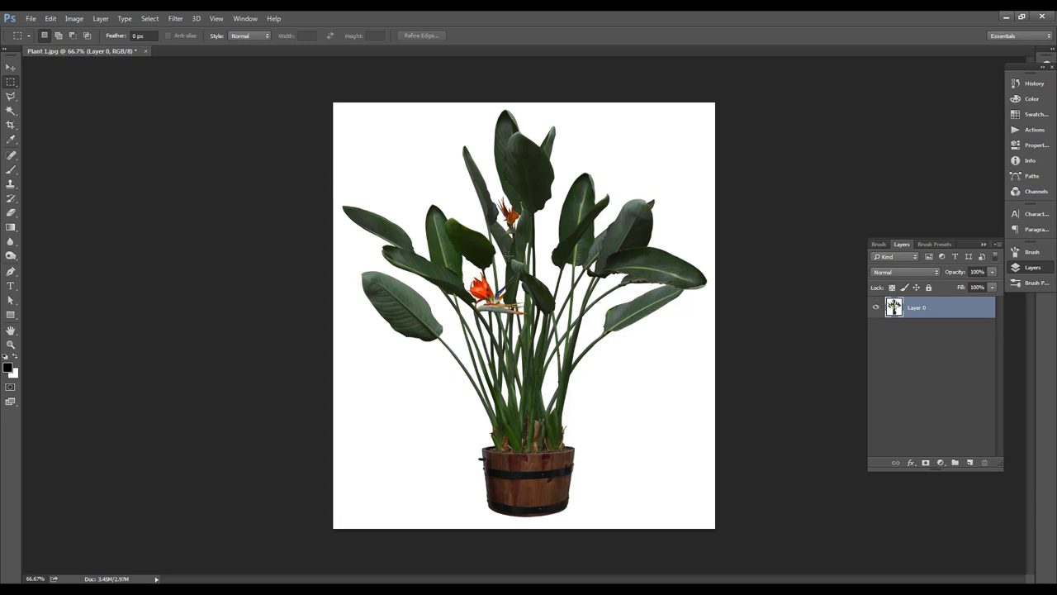
Step: Select the white background with the Magic Wand at tolerance 20, delete it, and deselect
{"action": "key", "text": "w"}
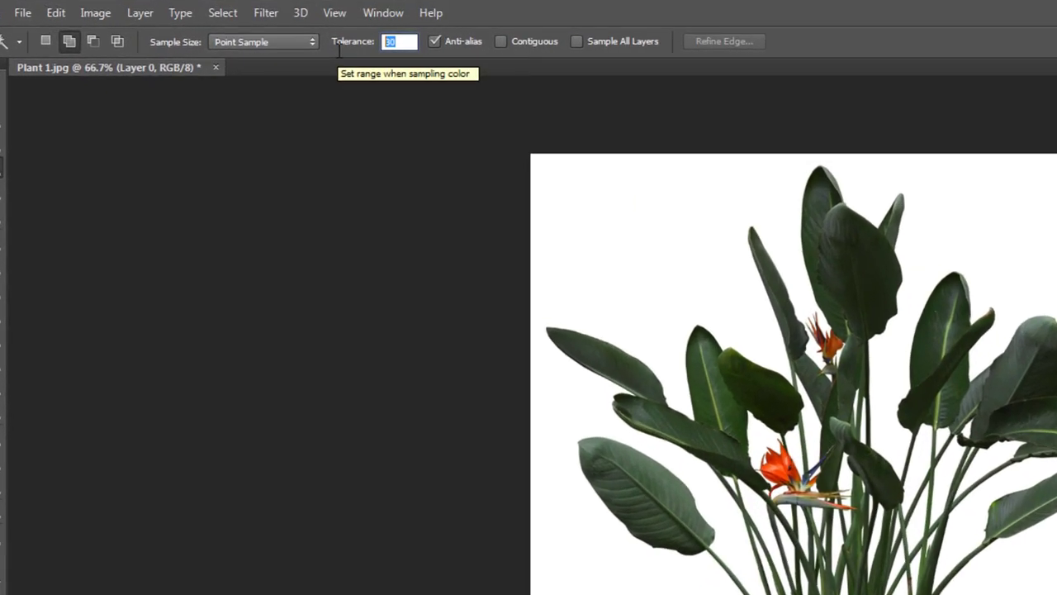
{"action": "type", "text": "20"}
{"action": "key", "text": "Return"}
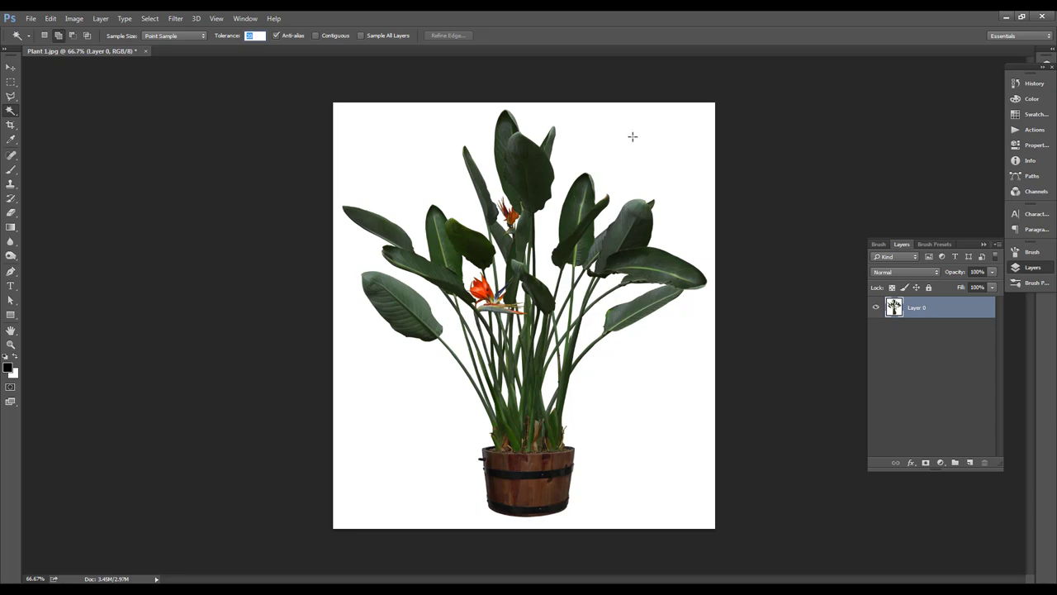
{"action": "left_click", "coordinate": [633, 136]}
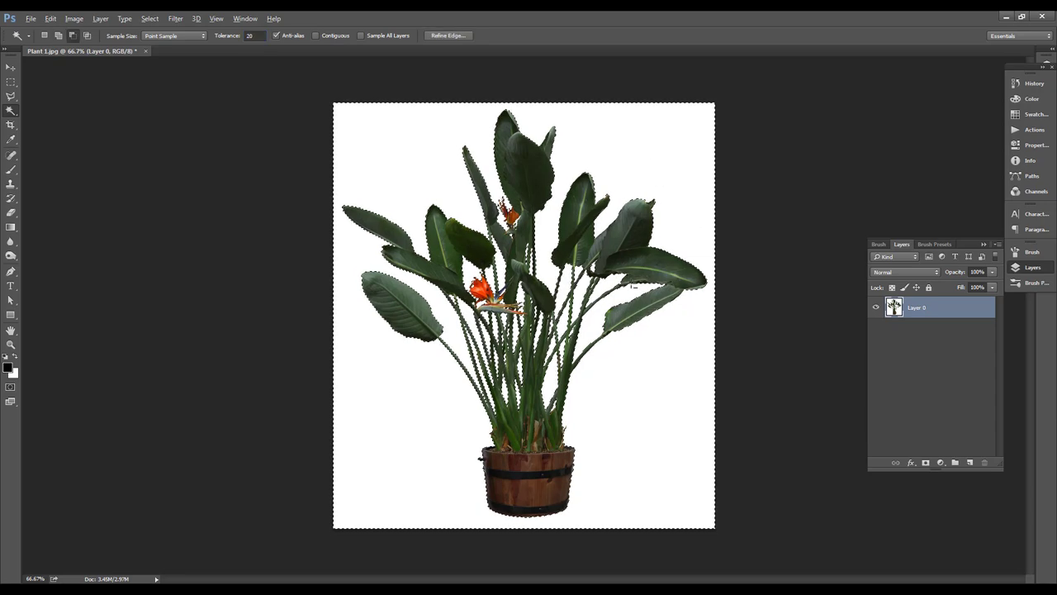
{"action": "scroll", "coordinate": [585, 245], "scroll_direction": "up", "scroll_amount": 5, "text": "alt"}
{"action": "left_click_drag", "start_coordinate": [587, 245], "coordinate": [537, 375]}
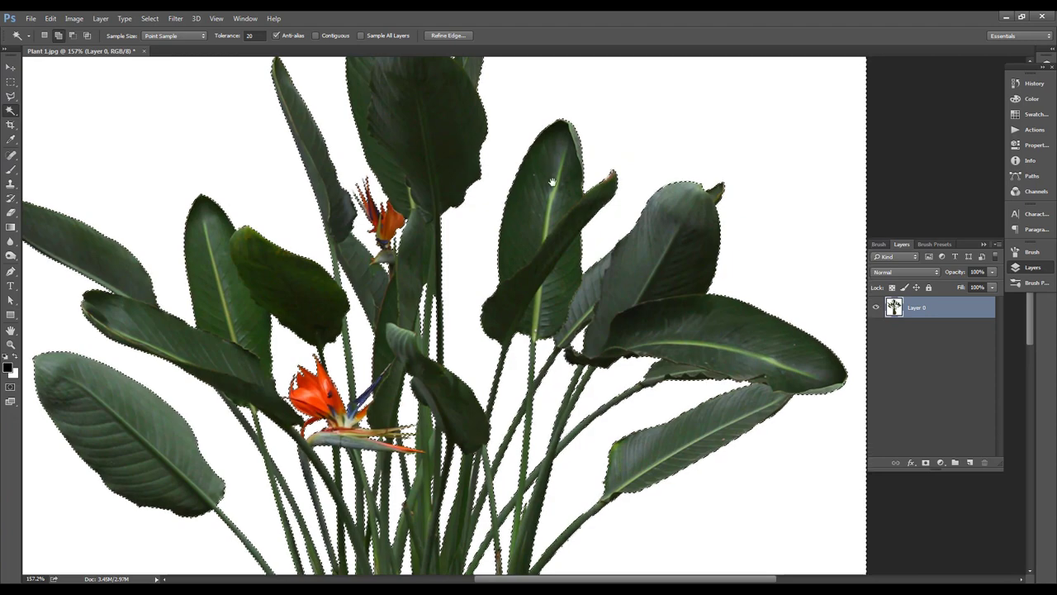
{"action": "left_click_drag", "start_coordinate": [488, 137], "coordinate": [538, 302]}
{"action": "left_click_drag", "start_coordinate": [429, 396], "coordinate": [536, 185]}
{"action": "left_click_drag", "start_coordinate": [578, 463], "coordinate": [530, 239]}
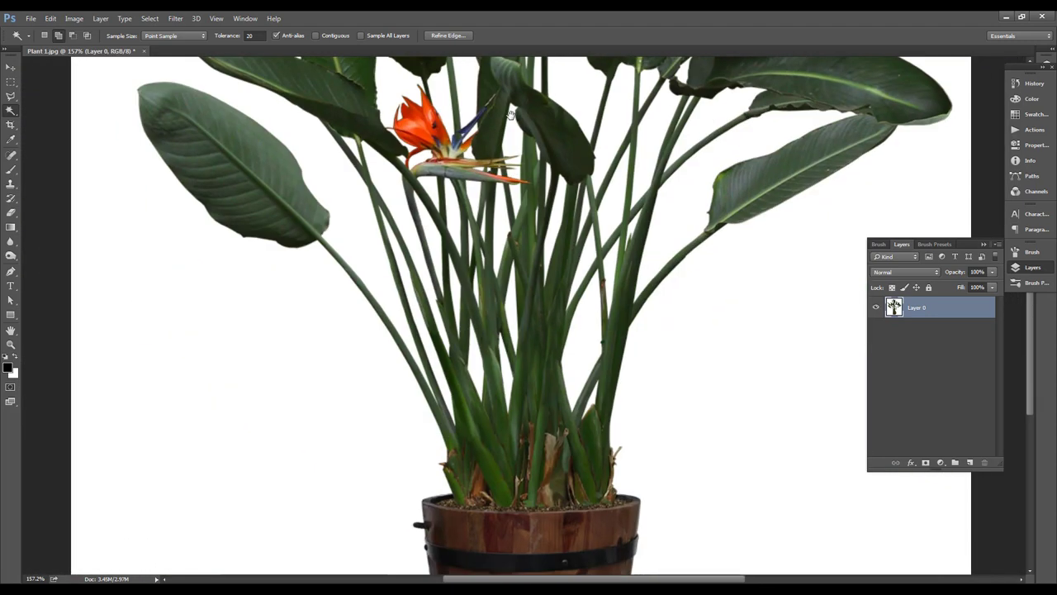
{"action": "key", "text": "ctrl+0"}
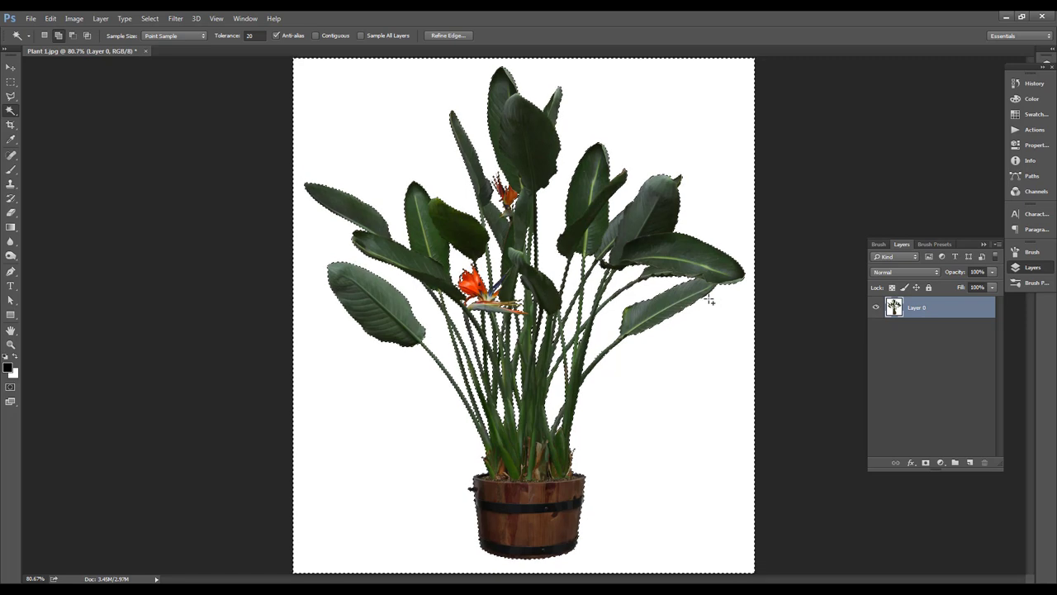
{"action": "key", "text": "Delete"}
{"action": "key", "text": "ctrl+d"}
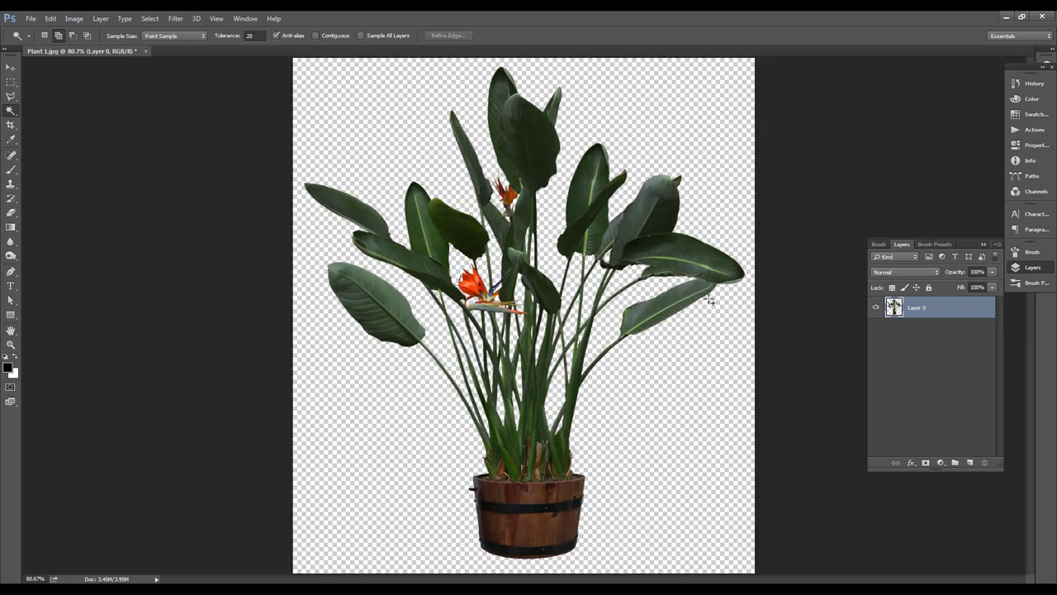
Step: Add a new Layer 1 and fill it with solid black
{"action": "key", "text": "v"}
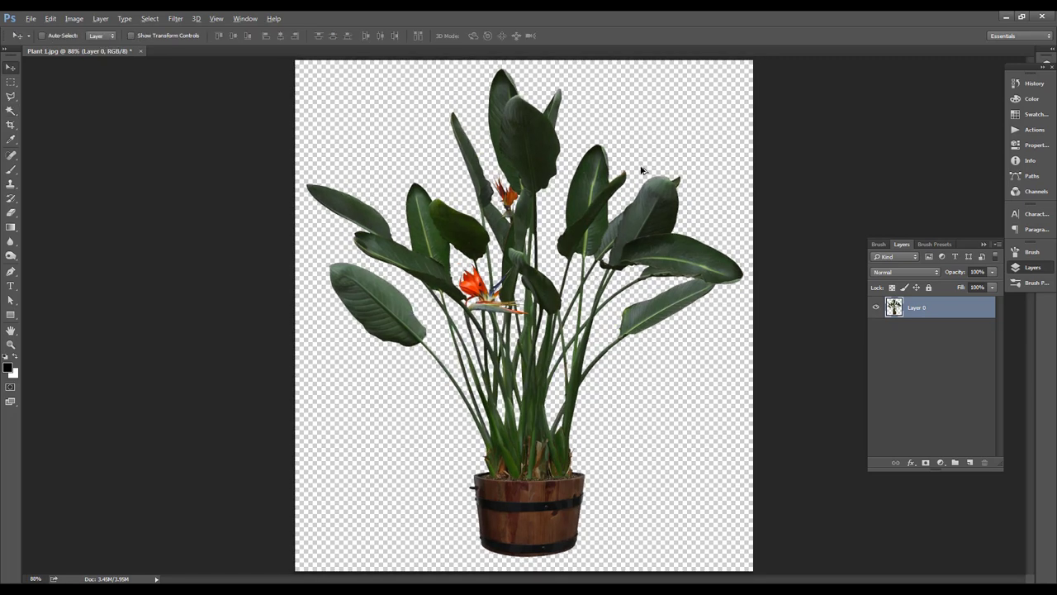
{"action": "scroll", "coordinate": [641, 170], "scroll_direction": "up", "scroll_amount": 3, "text": "alt"}
{"action": "scroll", "coordinate": [643, 221], "scroll_direction": "up", "scroll_amount": 3, "text": "alt"}
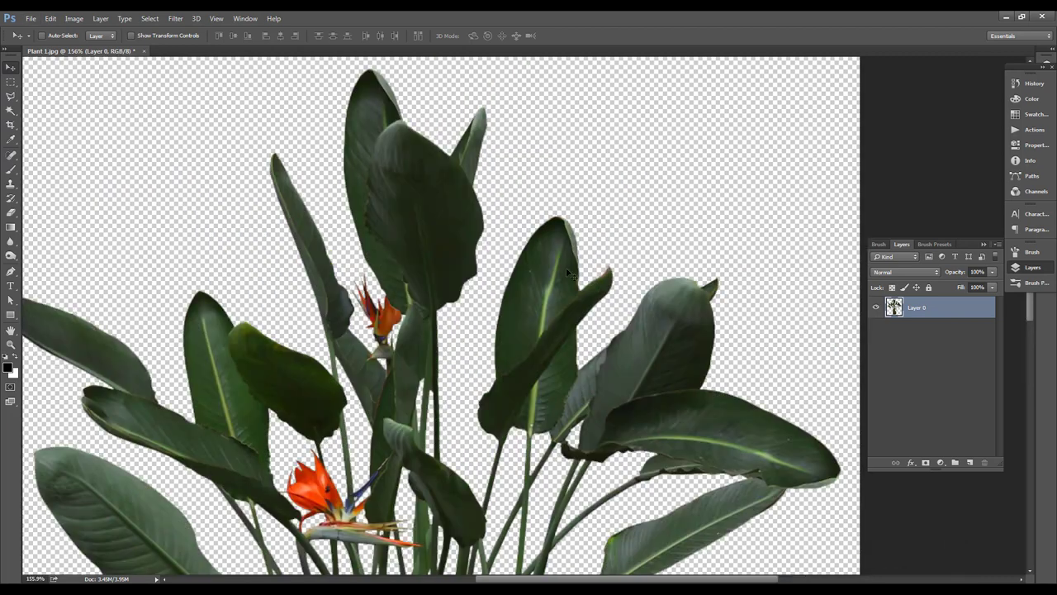
{"action": "left_click_drag", "start_coordinate": [567, 273], "coordinate": [543, 221]}
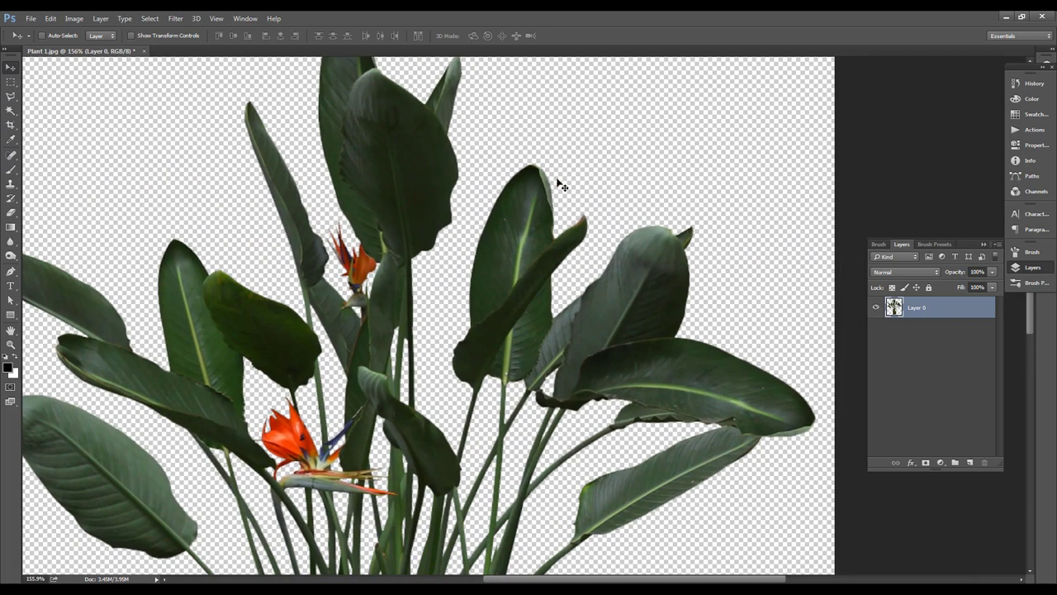
{"action": "scroll", "coordinate": [568, 188], "scroll_direction": "down", "scroll_amount": 2, "text": "alt"}
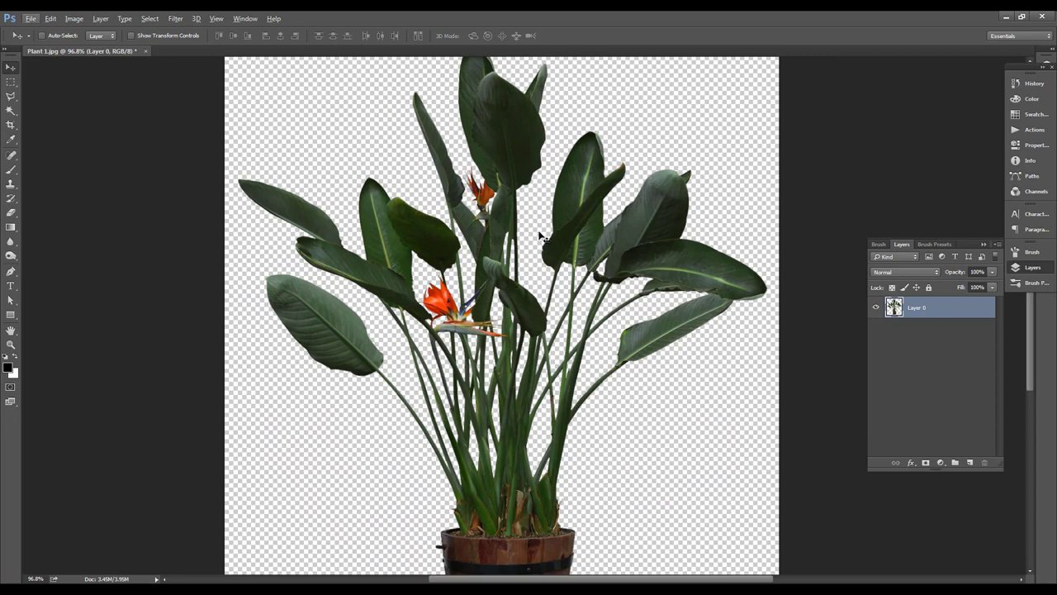
{"action": "scroll", "coordinate": [545, 238], "scroll_direction": "down", "scroll_amount": 1, "text": "alt"}
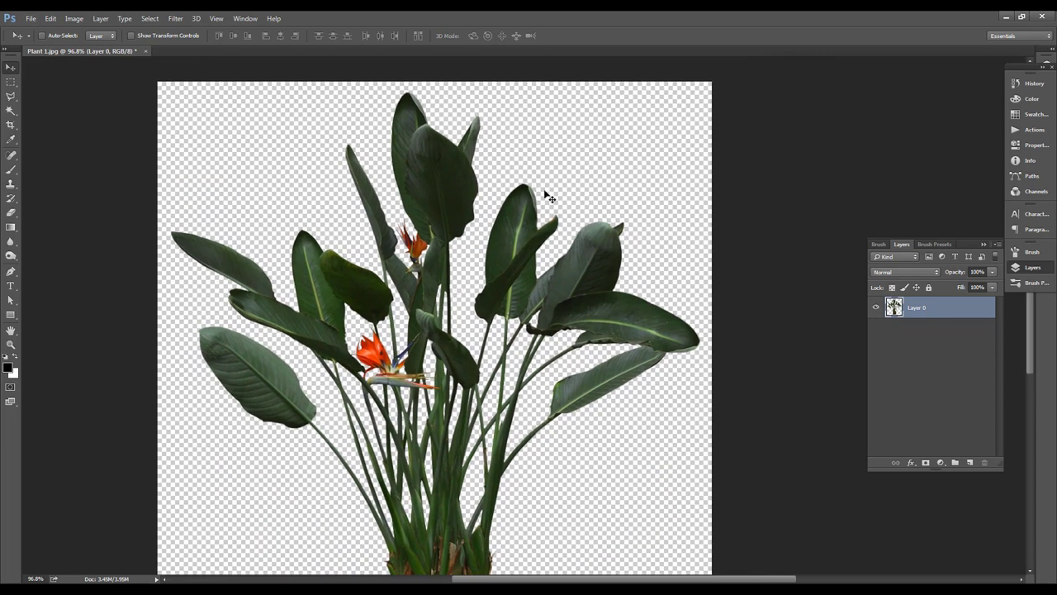
{"action": "left_click", "coordinate": [970, 462]}
{"action": "key", "text": "alt+BackSpace"}
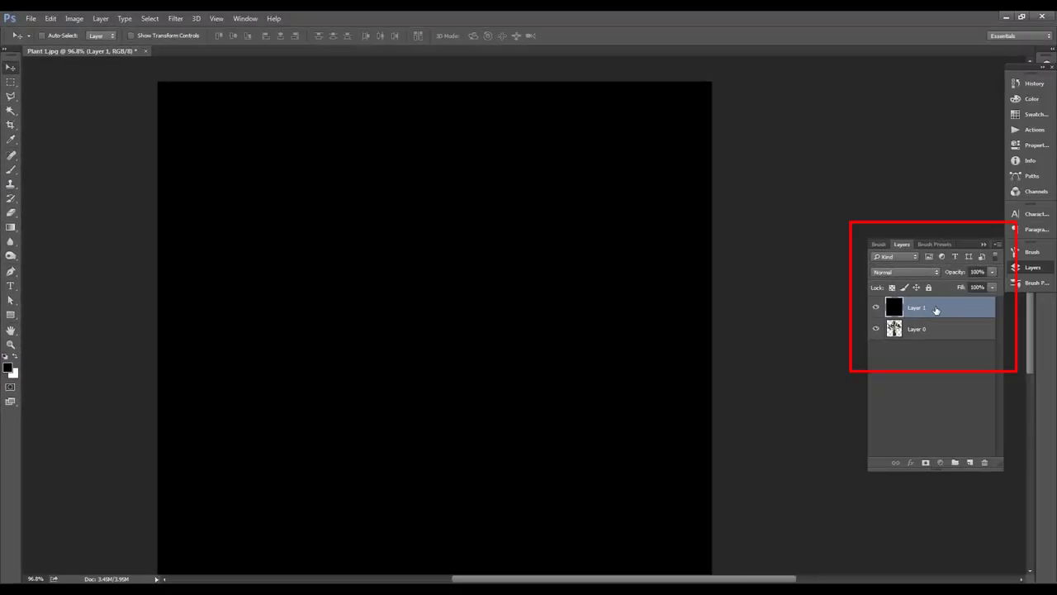
Step: Move the black Layer 1 beneath Layer 0, inspect the plant edges, and make Layer 0 active
{"action": "left_click_drag", "start_coordinate": [939, 307], "coordinate": [941, 340]}
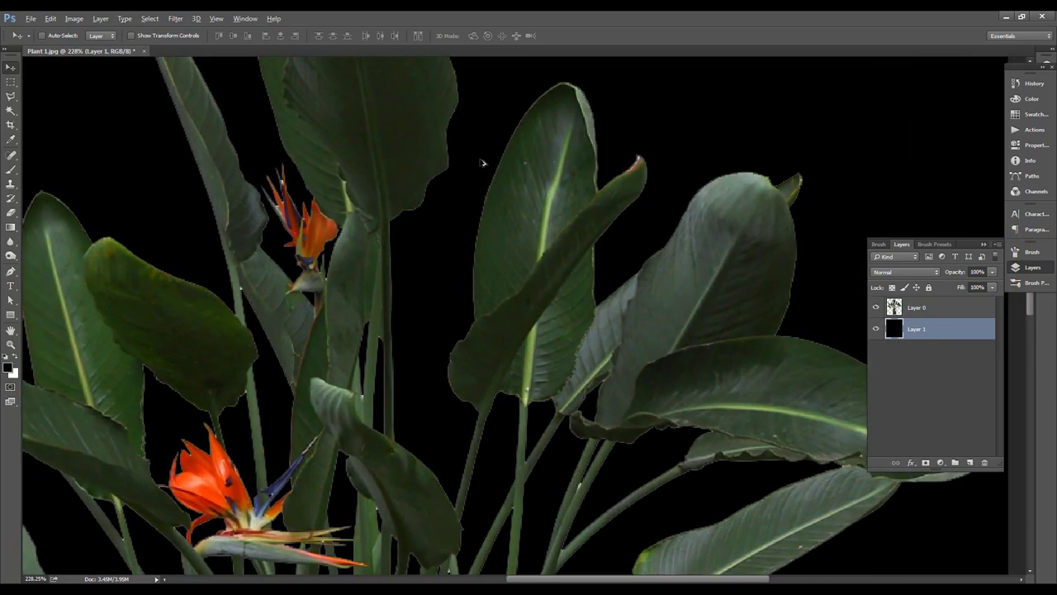
{"action": "scroll", "coordinate": [566, 126], "scroll_direction": "up", "scroll_amount": 5, "text": "alt"}
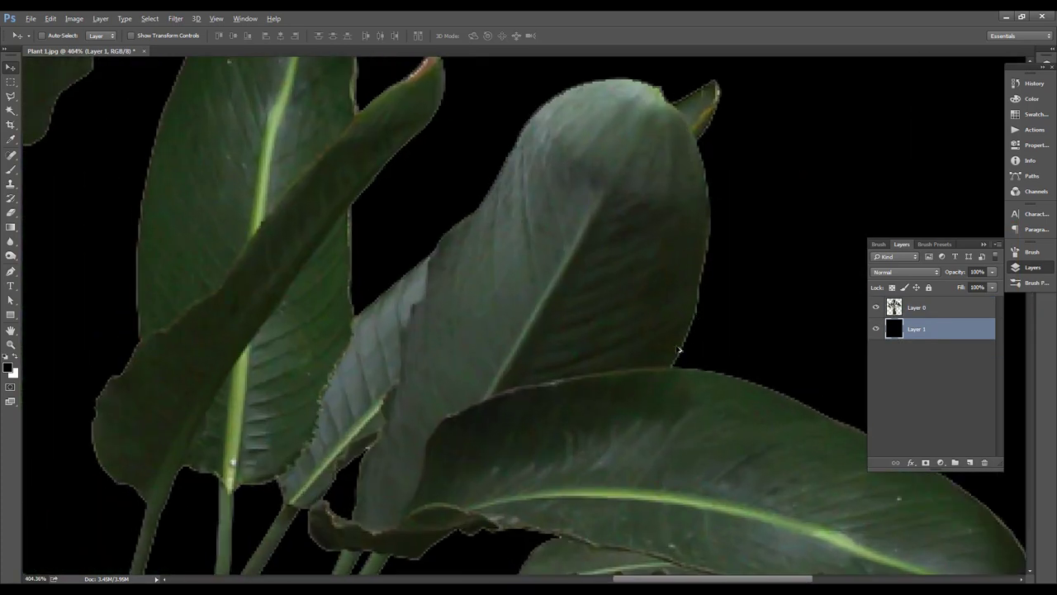
{"action": "scroll", "coordinate": [717, 381], "scroll_direction": "down", "scroll_amount": 2, "text": "alt"}
{"action": "left_click_drag", "start_coordinate": [519, 253], "coordinate": [553, 365]}
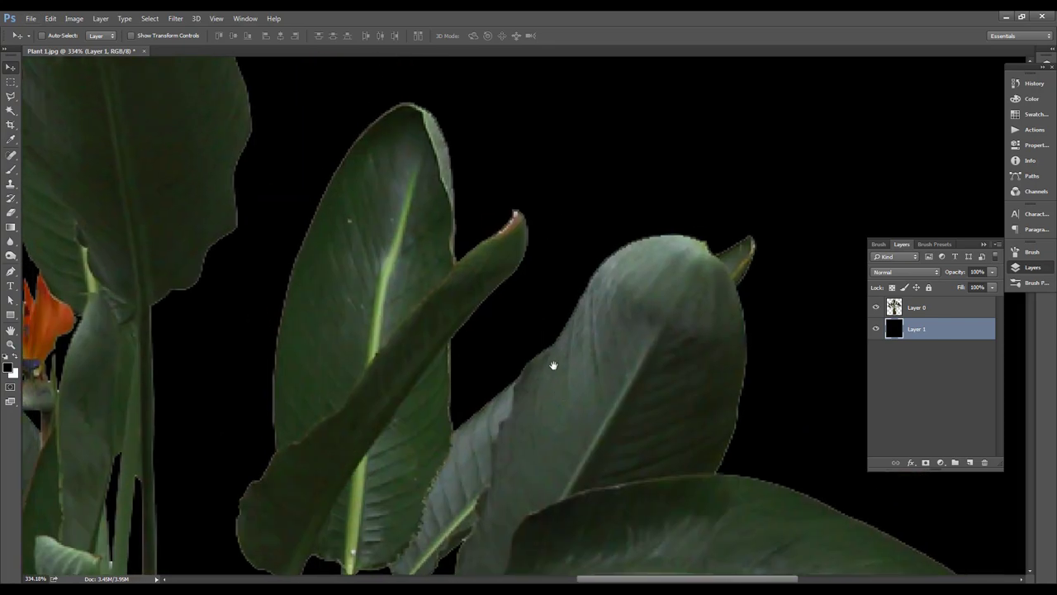
{"action": "scroll", "coordinate": [363, 131], "scroll_direction": "up", "scroll_amount": 1, "text": "alt"}
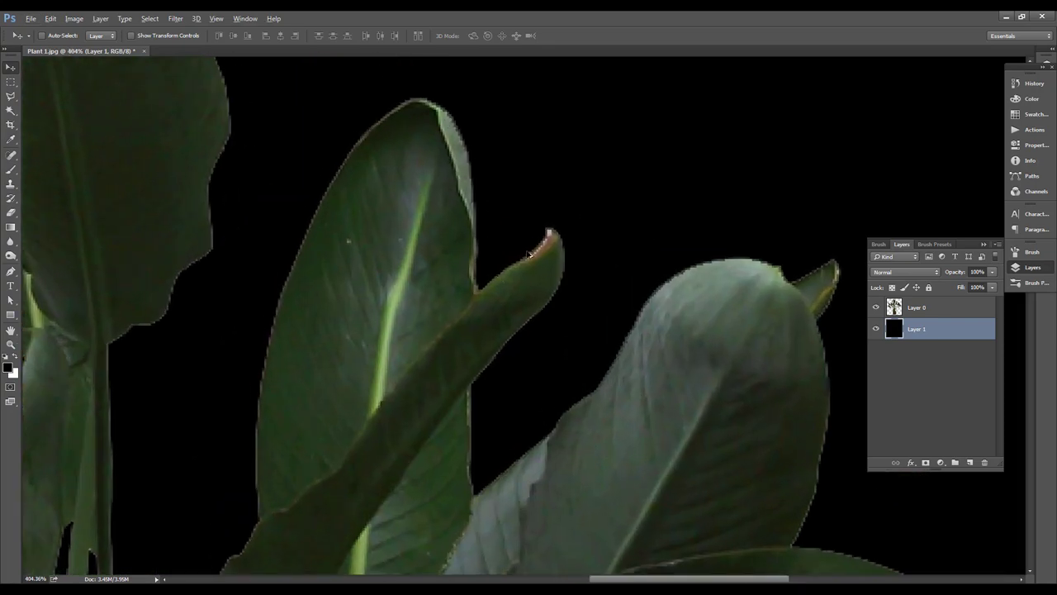
{"action": "scroll", "coordinate": [580, 273], "scroll_direction": "down", "scroll_amount": 2, "text": "alt"}
{"action": "left_click", "coordinate": [938, 310]}
{"action": "scroll", "coordinate": [607, 306], "scroll_direction": "down", "scroll_amount": 1, "text": "alt"}
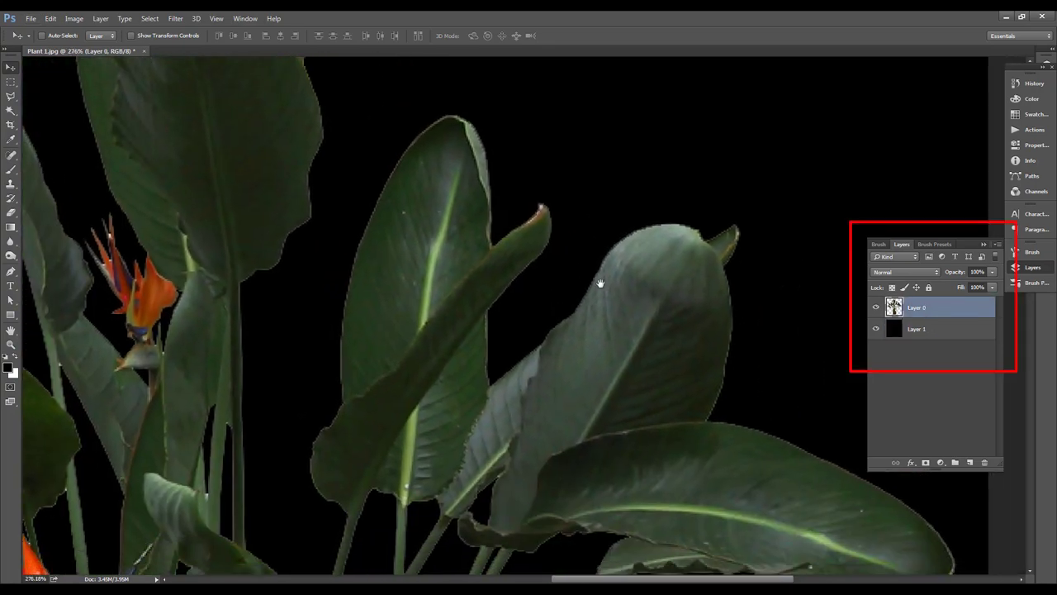
{"action": "scroll", "coordinate": [552, 253], "scroll_direction": "down", "scroll_amount": 1}
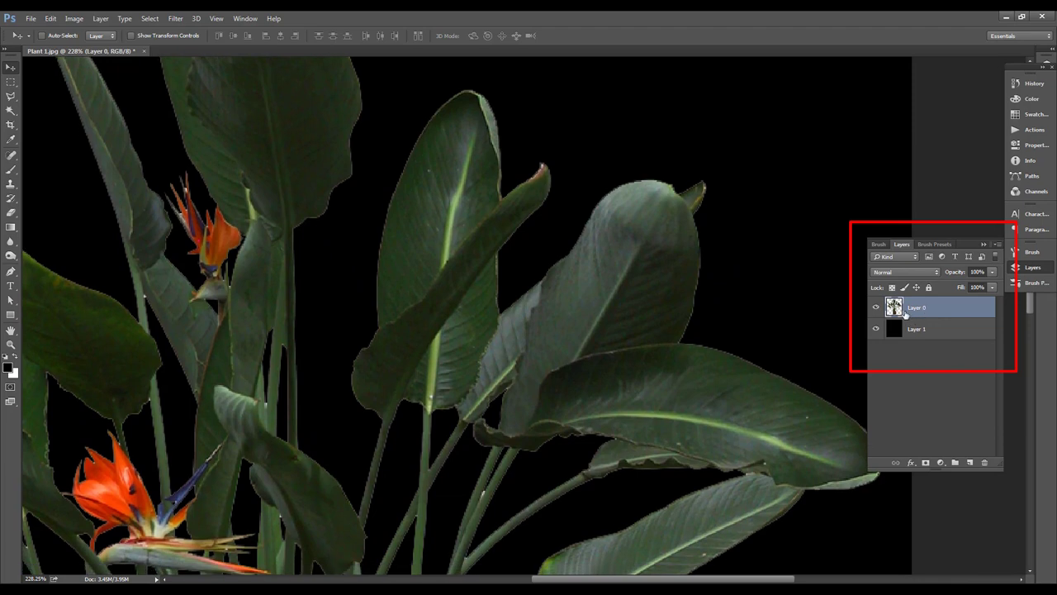
Step: Load the plant's outline from Layer 0 as a selection
{"action": "key", "text": "ctrl"}
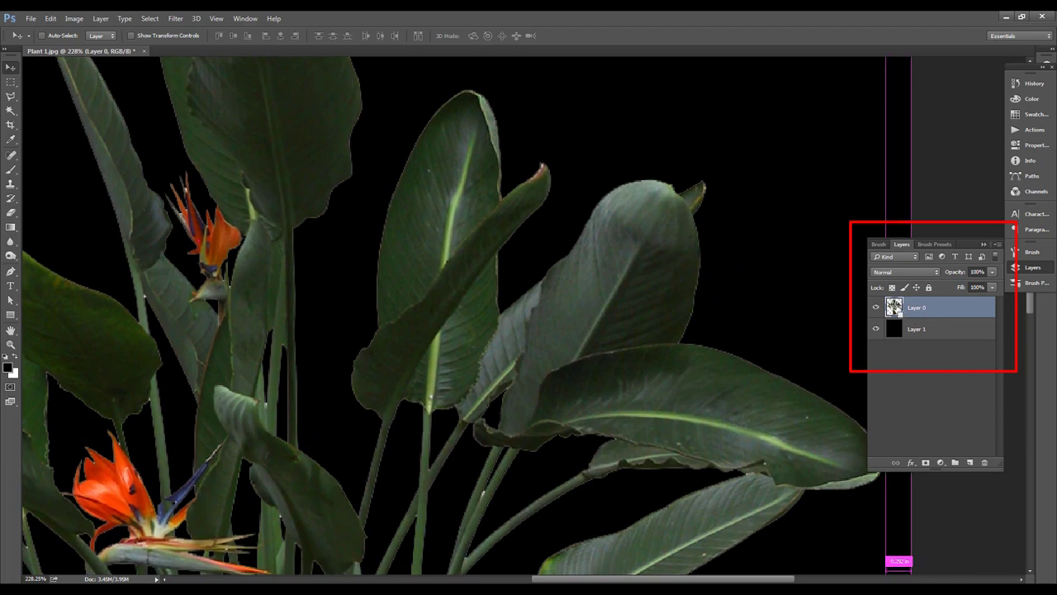
{"action": "left_click", "coordinate": [893, 307], "text": "ctrl"}
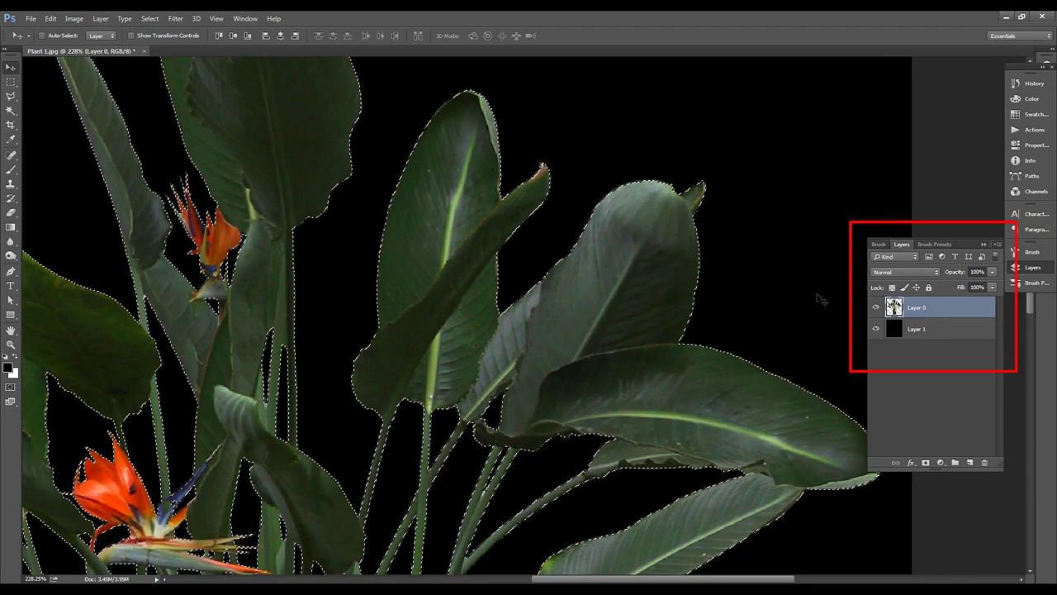
{"action": "scroll", "coordinate": [552, 294], "scroll_direction": "down", "scroll_amount": 1, "text": "alt"}
{"action": "scroll", "coordinate": [550, 296], "scroll_direction": "down", "scroll_amount": 2, "text": "alt"}
{"action": "scroll", "coordinate": [567, 213], "scroll_direction": "up", "scroll_amount": 1, "text": "alt"}
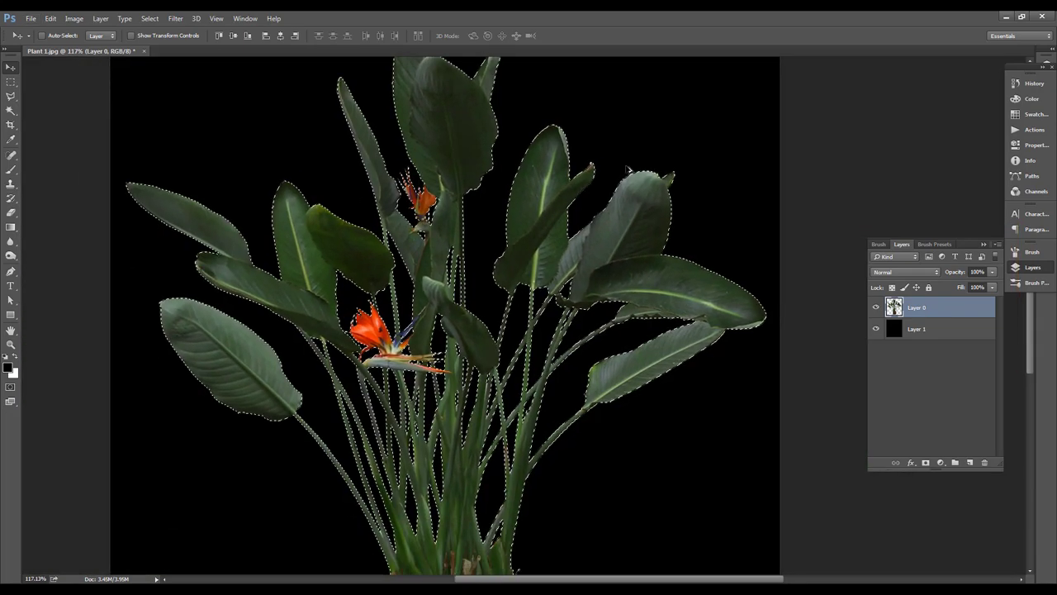
{"action": "scroll", "coordinate": [692, 184], "scroll_direction": "up", "scroll_amount": 3, "text": "alt"}
{"action": "scroll", "coordinate": [912, 237], "scroll_direction": "up", "scroll_amount": 1, "text": "alt"}
Step: Contract the plant selection by 2 pixels to pull it inside the fringed edges
{"action": "left_click", "coordinate": [192, 12]}
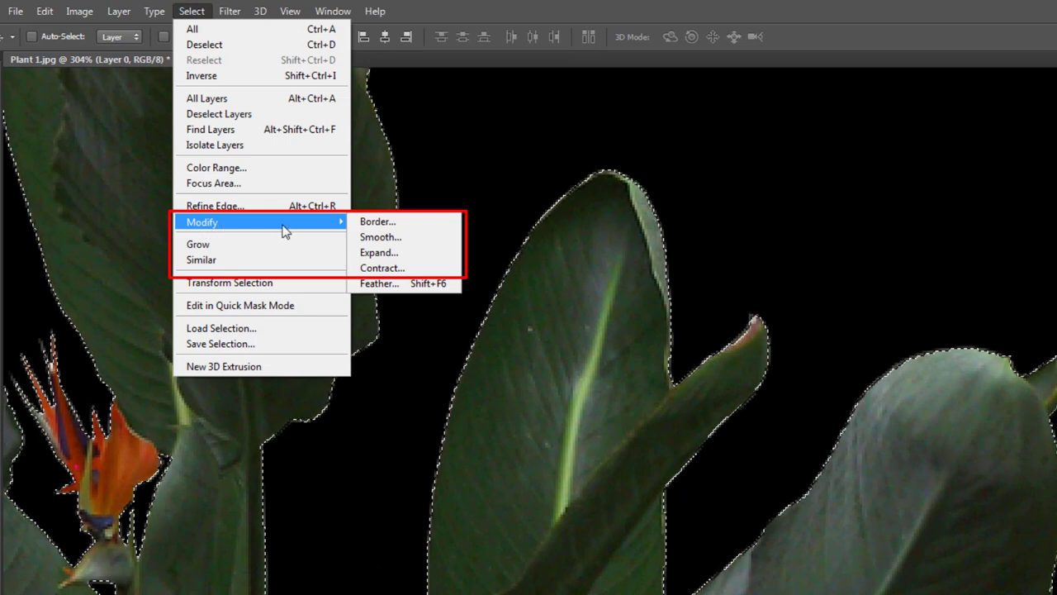
{"action": "mouse_move", "coordinate": [157, 161]}
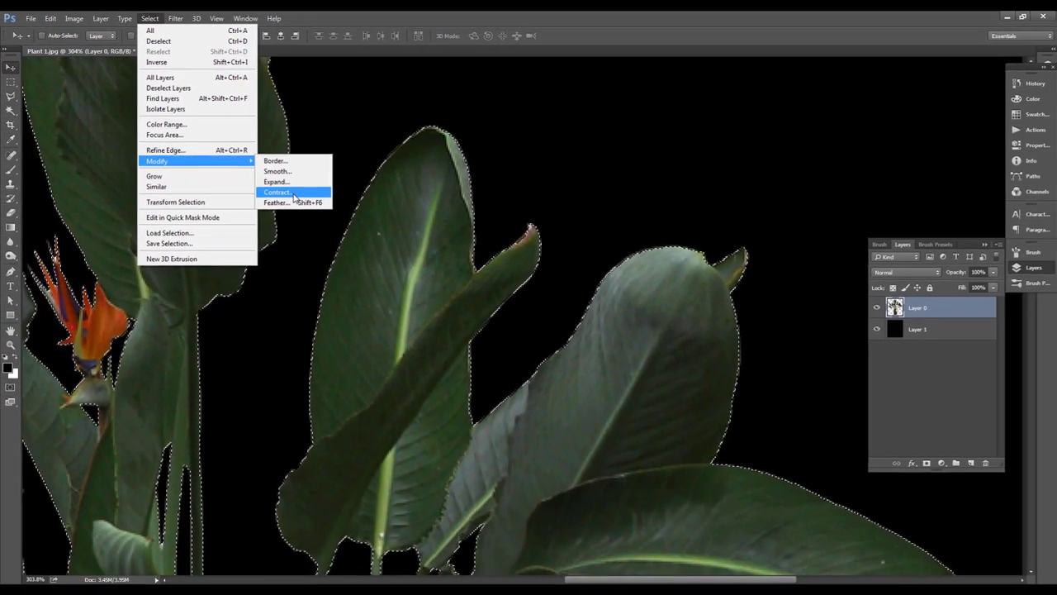
{"action": "left_click", "coordinate": [385, 268]}
{"action": "left_click_drag", "start_coordinate": [475, 187], "coordinate": [560, 167]}
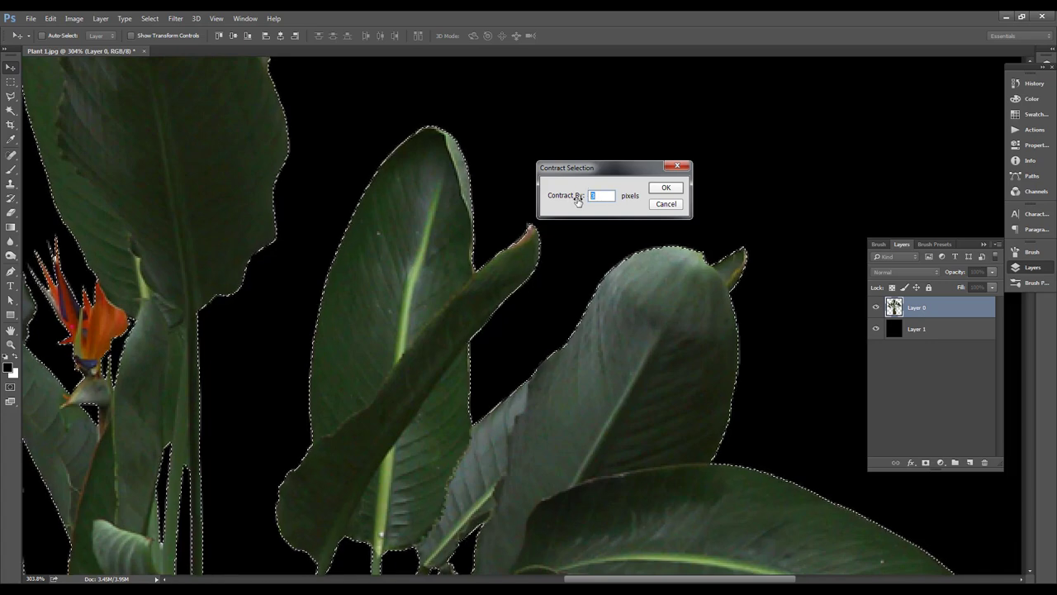
{"action": "type", "text": "2"}
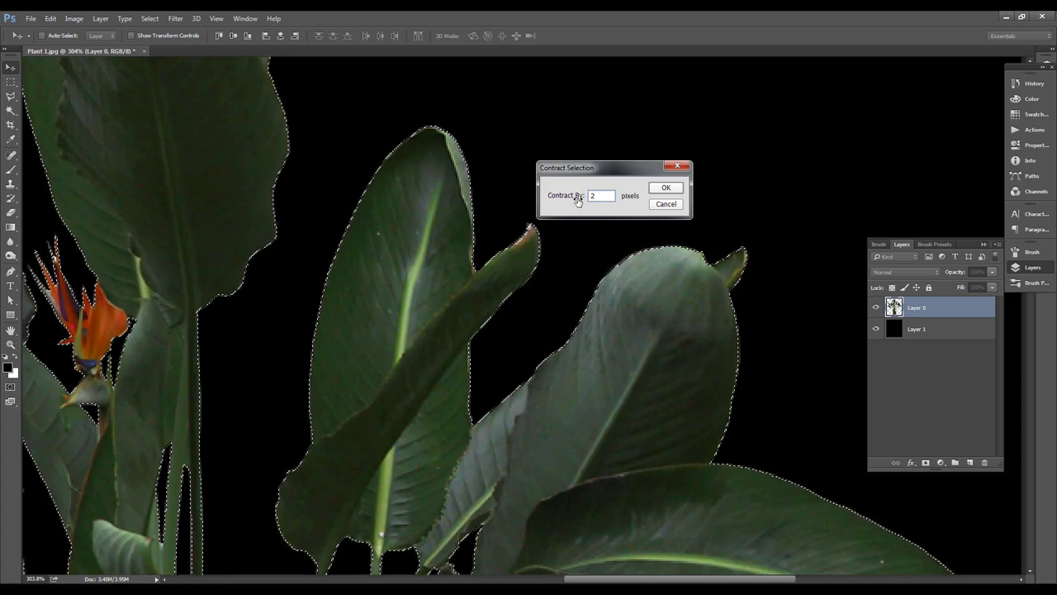
{"action": "key", "text": "Return"}
{"action": "scroll", "coordinate": [578, 203], "scroll_direction": "down", "scroll_amount": 1, "text": "alt"}
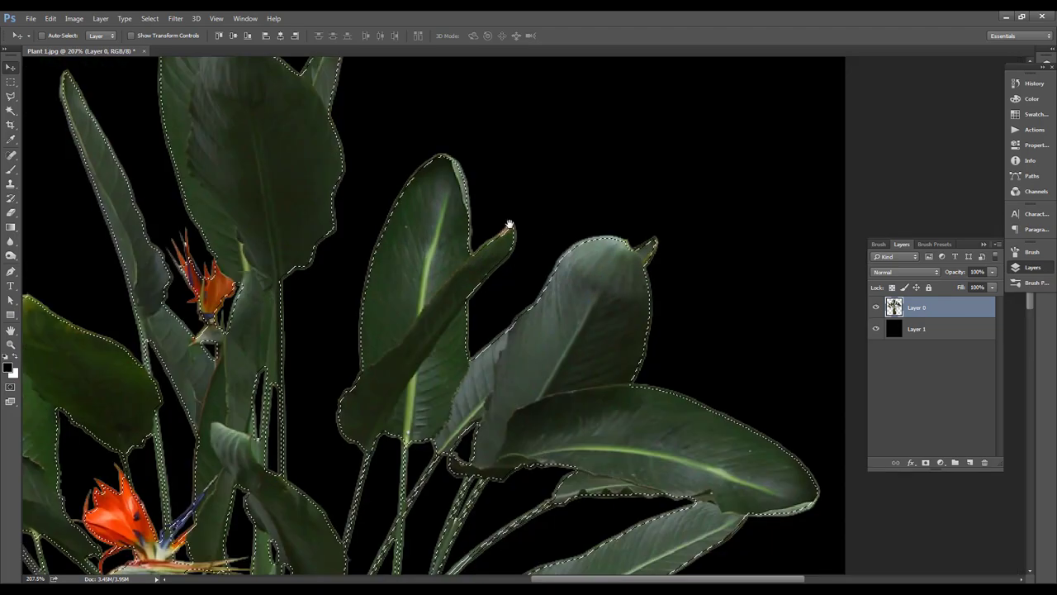
{"action": "scroll", "coordinate": [651, 323], "scroll_direction": "down", "scroll_amount": 1, "text": "alt"}
{"action": "scroll", "coordinate": [628, 315], "scroll_direction": "down", "scroll_amount": 1, "text": "alt"}
{"action": "scroll", "coordinate": [597, 307], "scroll_direction": "down", "scroll_amount": 1, "text": "alt"}
{"action": "scroll", "coordinate": [576, 200], "scroll_direction": "up", "scroll_amount": 3, "text": "alt"}
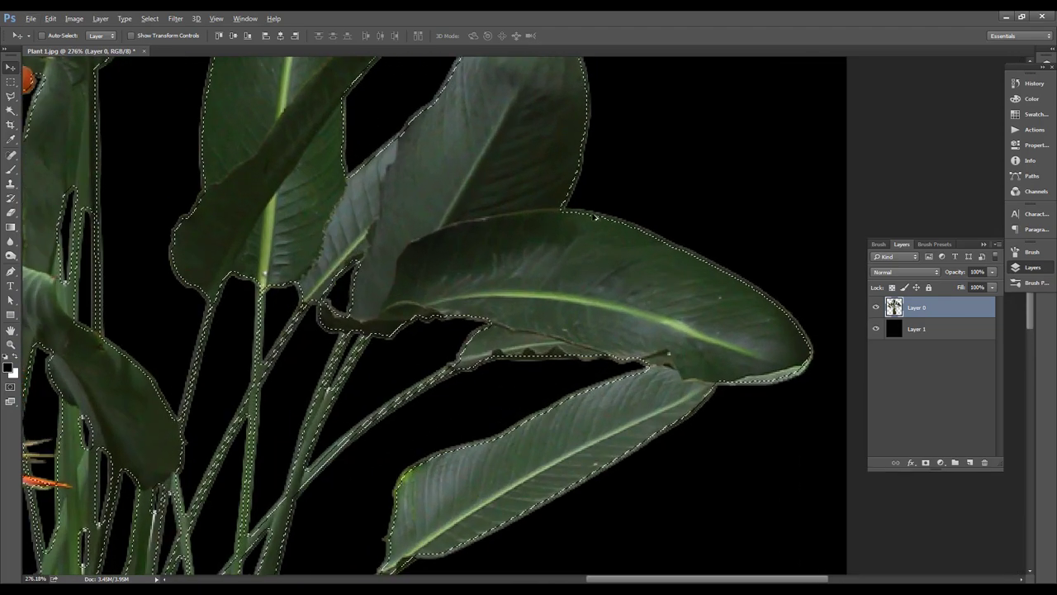
{"action": "scroll", "coordinate": [627, 247], "scroll_direction": "down", "scroll_amount": 1, "text": "alt"}
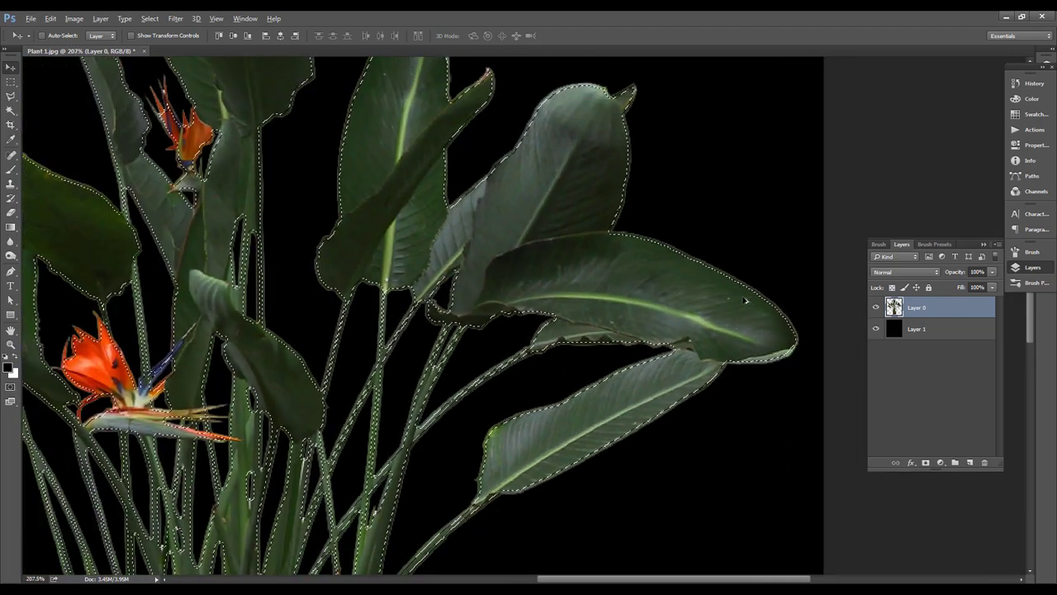
{"action": "scroll", "coordinate": [628, 299], "scroll_direction": "up", "scroll_amount": 2}
{"action": "scroll", "coordinate": [627, 299], "scroll_direction": "up", "scroll_amount": 1, "text": "alt"}
{"action": "scroll", "coordinate": [627, 281], "scroll_direction": "down", "scroll_amount": 1, "text": "alt"}
{"action": "scroll", "coordinate": [597, 289], "scroll_direction": "down", "scroll_amount": 1, "text": "alt"}
{"action": "scroll", "coordinate": [595, 293], "scroll_direction": "down", "scroll_amount": 1, "text": "alt"}
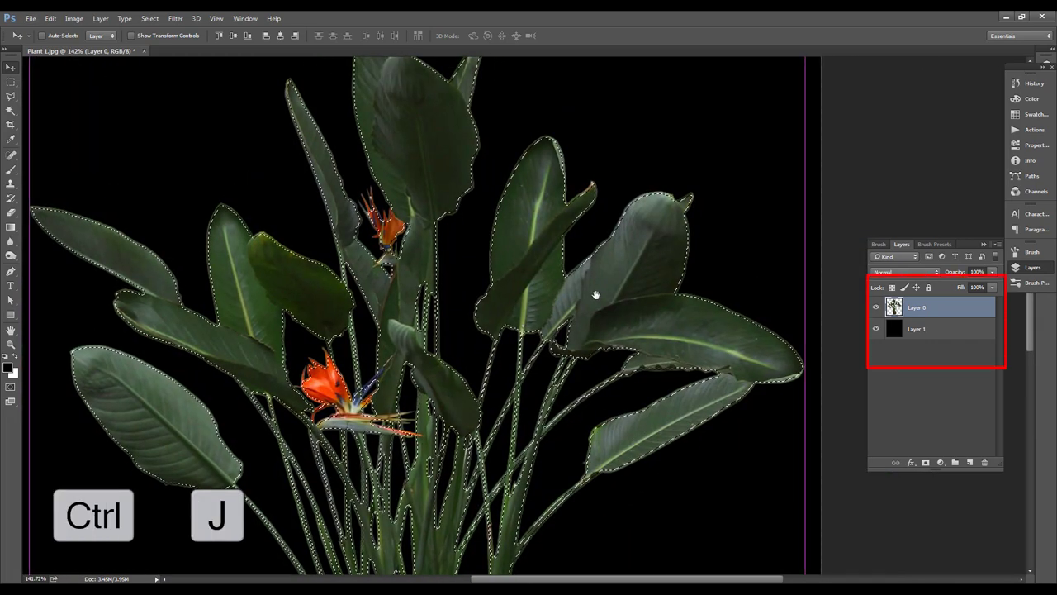
Step: Copy the selected plant onto a new Layer 2 and hide Layer 0
{"action": "key", "text": "ctrl+j"}
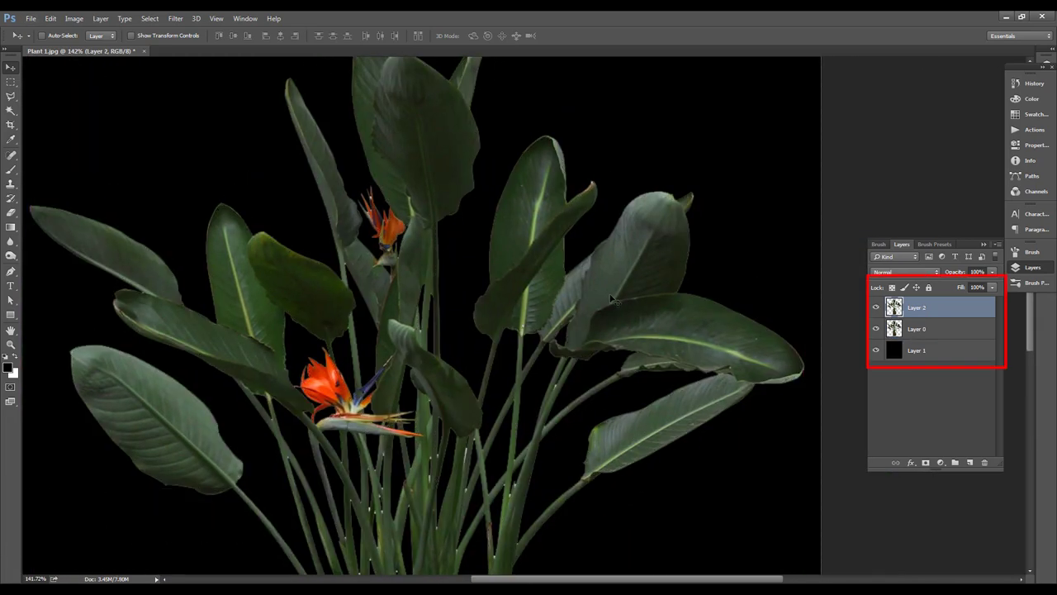
{"action": "scroll", "coordinate": [748, 252], "scroll_direction": "up", "scroll_amount": 1, "text": "alt"}
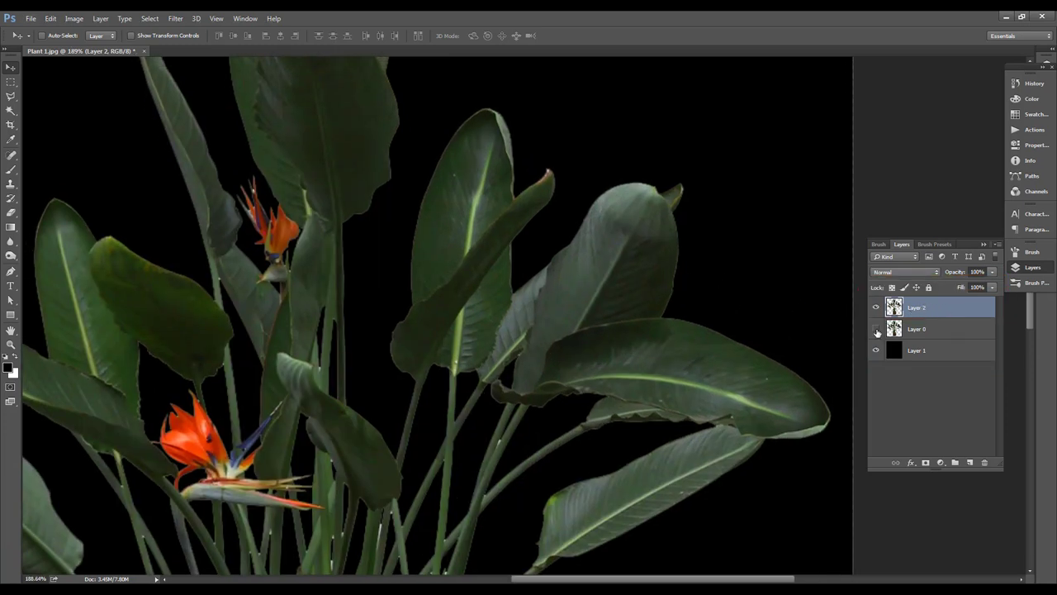
{"action": "left_click", "coordinate": [876, 329]}
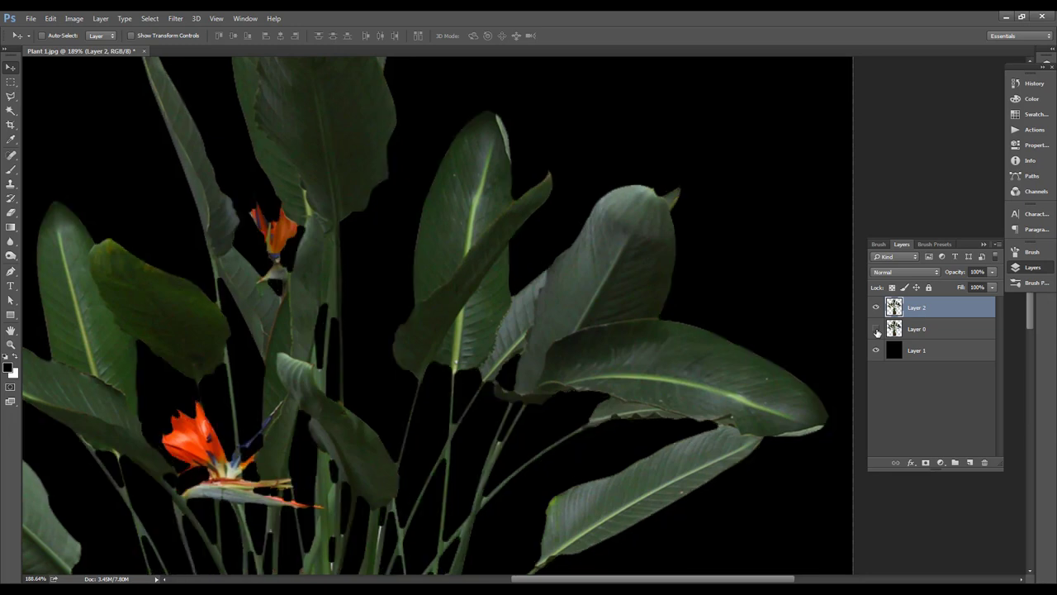
{"action": "right_click", "coordinate": [645, 224]}
{"action": "key", "text": "Escape"}
Step: Load Layer 2's plant outline as a selection
{"action": "scroll", "coordinate": [585, 228], "scroll_direction": "down", "scroll_amount": 1, "text": "alt"}
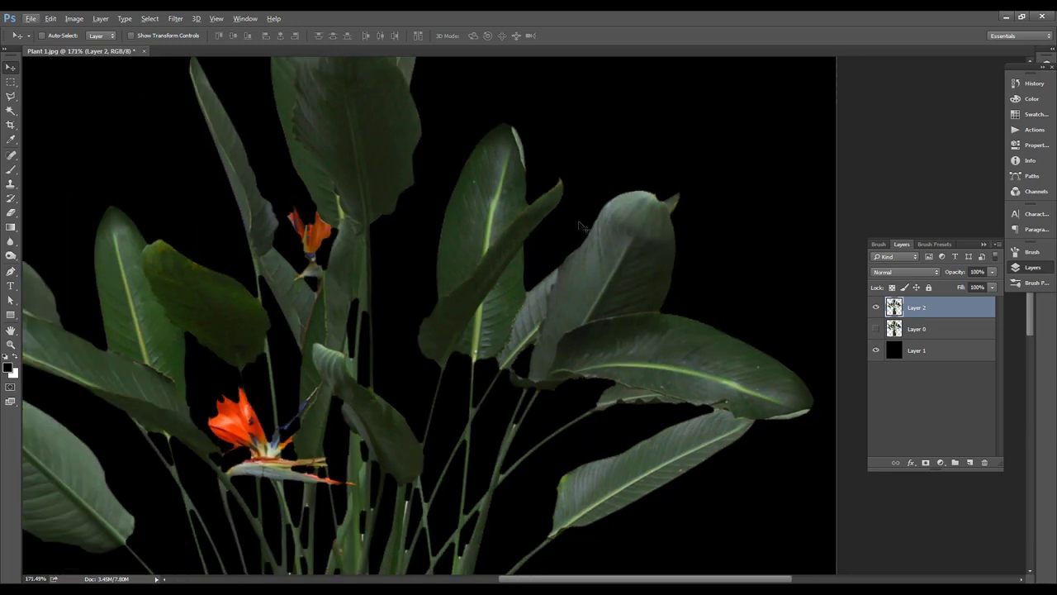
{"action": "scroll", "coordinate": [586, 293], "scroll_direction": "down", "scroll_amount": 1, "text": "alt"}
{"action": "scroll", "coordinate": [415, 154], "scroll_direction": "down", "scroll_amount": 1, "text": "alt"}
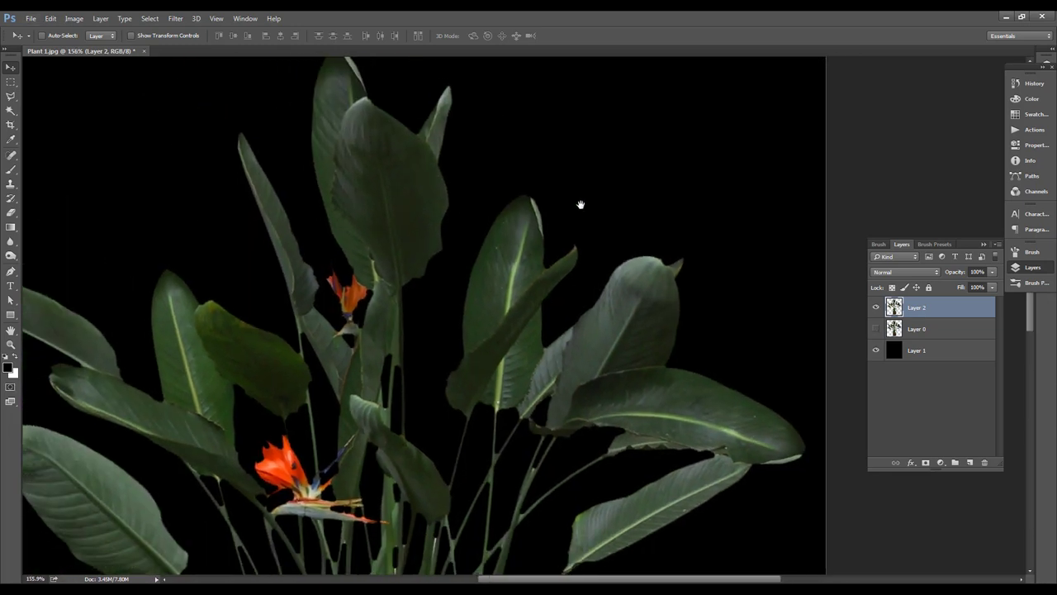
{"action": "left_click_drag", "start_coordinate": [529, 236], "coordinate": [671, 156]}
{"action": "scroll", "coordinate": [783, 306], "scroll_direction": "down", "scroll_amount": 2, "text": "alt"}
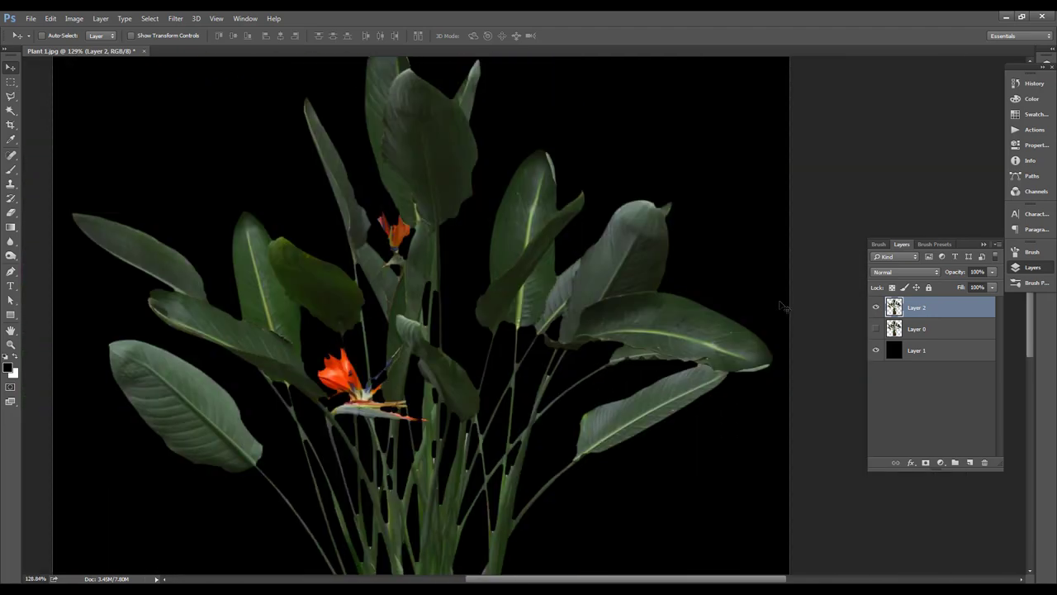
{"action": "left_click", "coordinate": [895, 312], "text": "ctrl"}
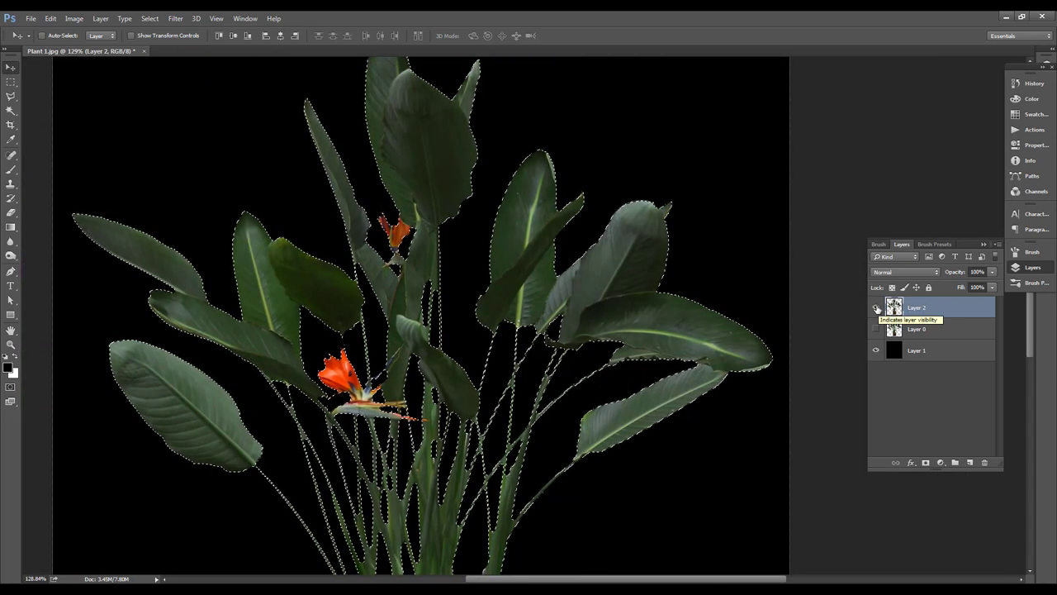
Step: Hide Layer 2 and fill the plant selection with white on a new Layer 3
{"action": "left_click", "coordinate": [876, 307]}
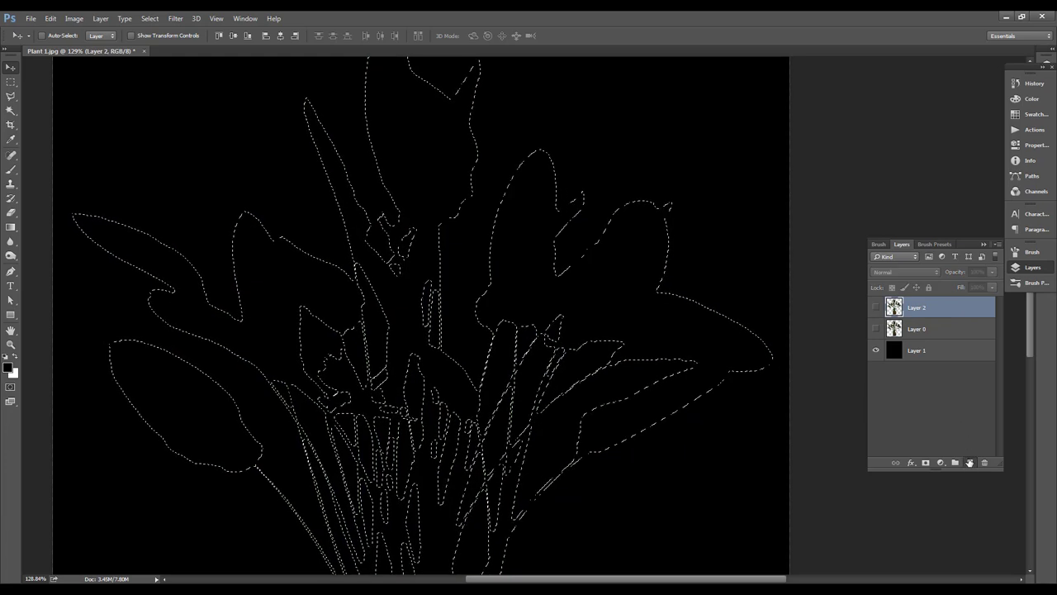
{"action": "left_click", "coordinate": [969, 462]}
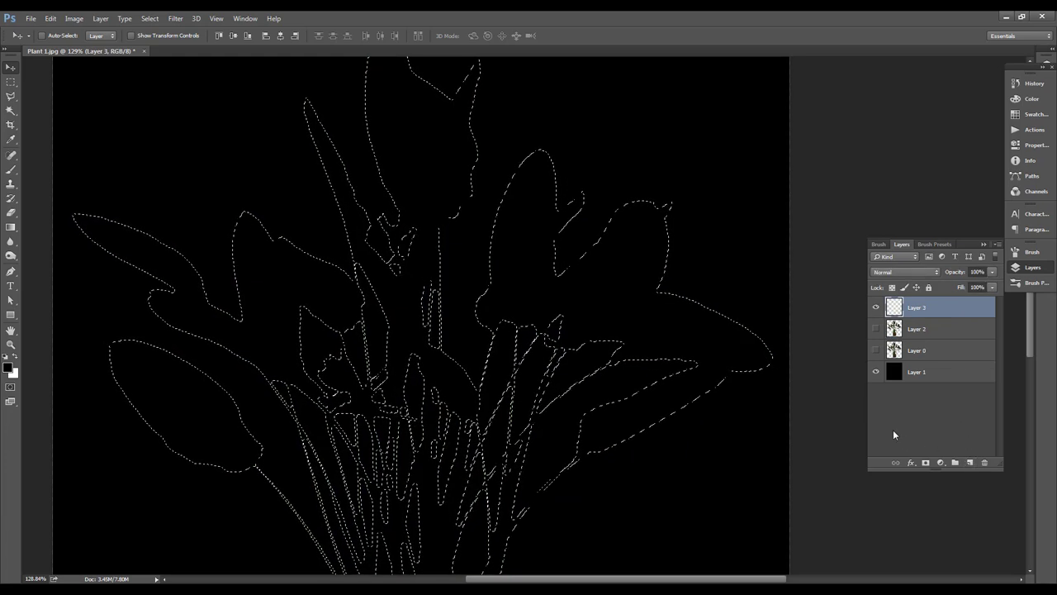
{"action": "key", "text": "ctrl+BackSpace"}
{"action": "key", "text": "ctrl+d"}
{"action": "key", "text": "ctrl+0"}
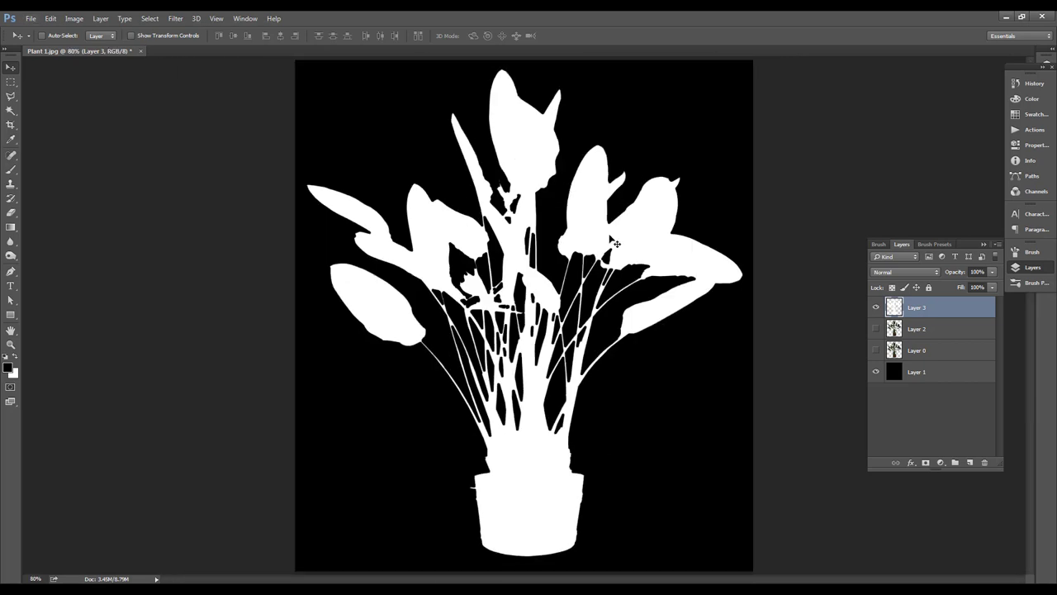
Step: Save the white-on-black silhouette as JPEG 'Plant 1_OP' with default quality
{"action": "key", "text": "ctrl+shift+s"}
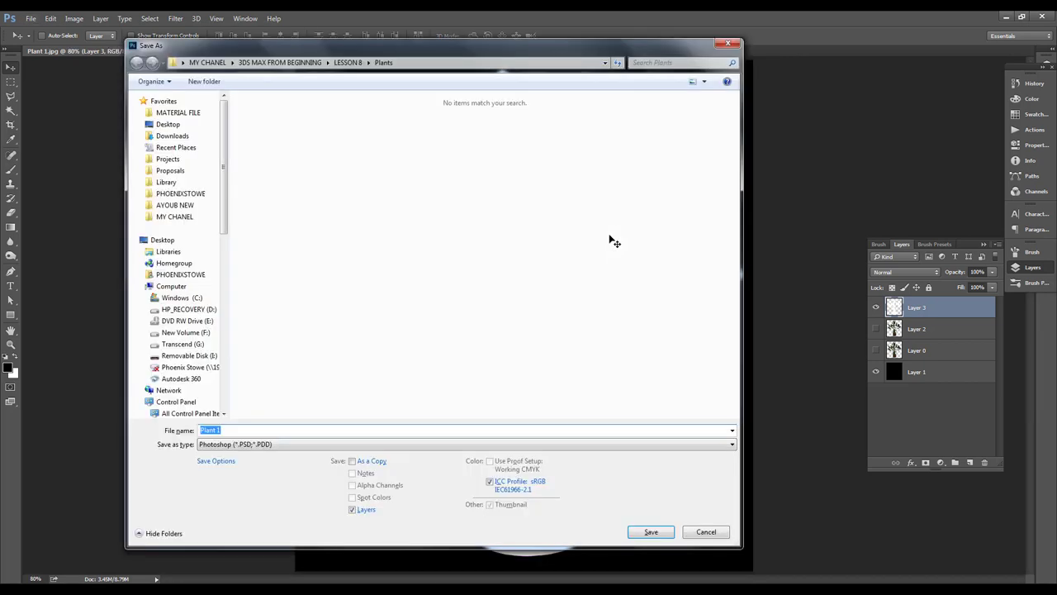
{"action": "left_click", "coordinate": [228, 430]}
{"action": "key", "text": "j"}
{"action": "type", "text": "_OP"}
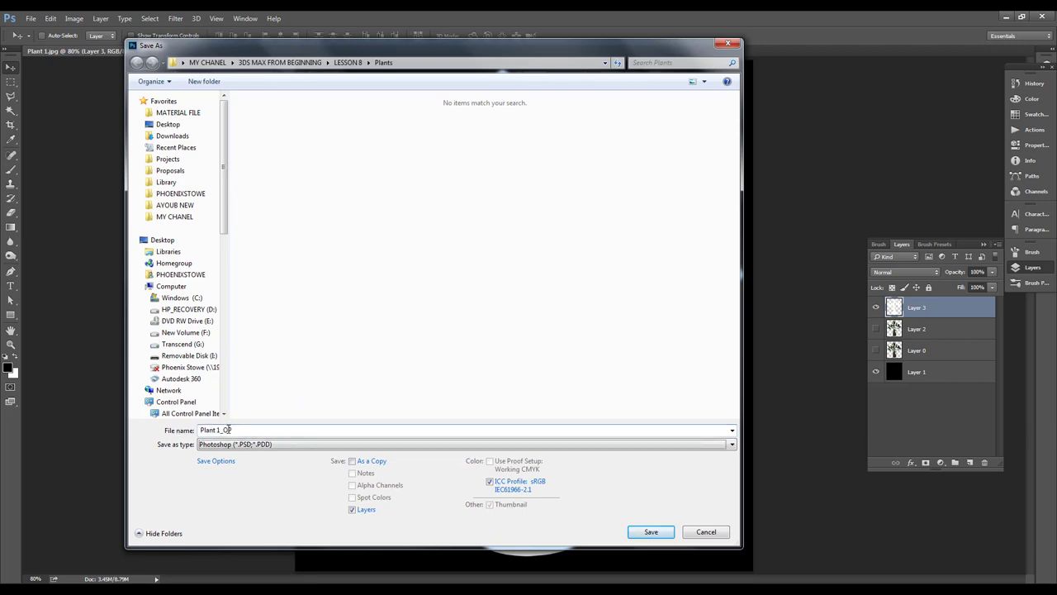
{"action": "key", "text": "Return"}
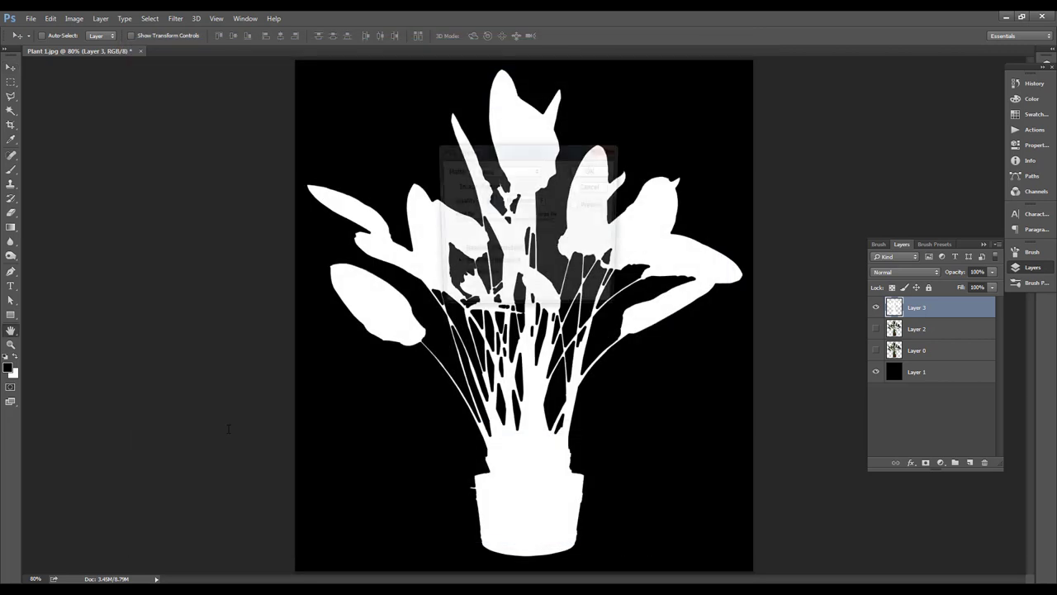
{"action": "key", "text": "Return"}
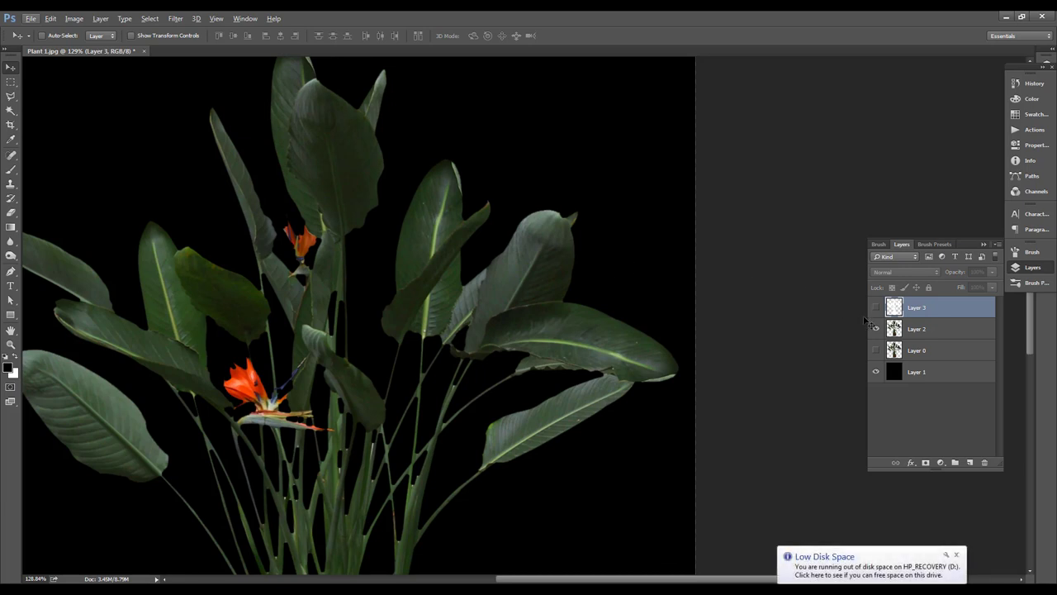
{"action": "left_click", "coordinate": [917, 372]}
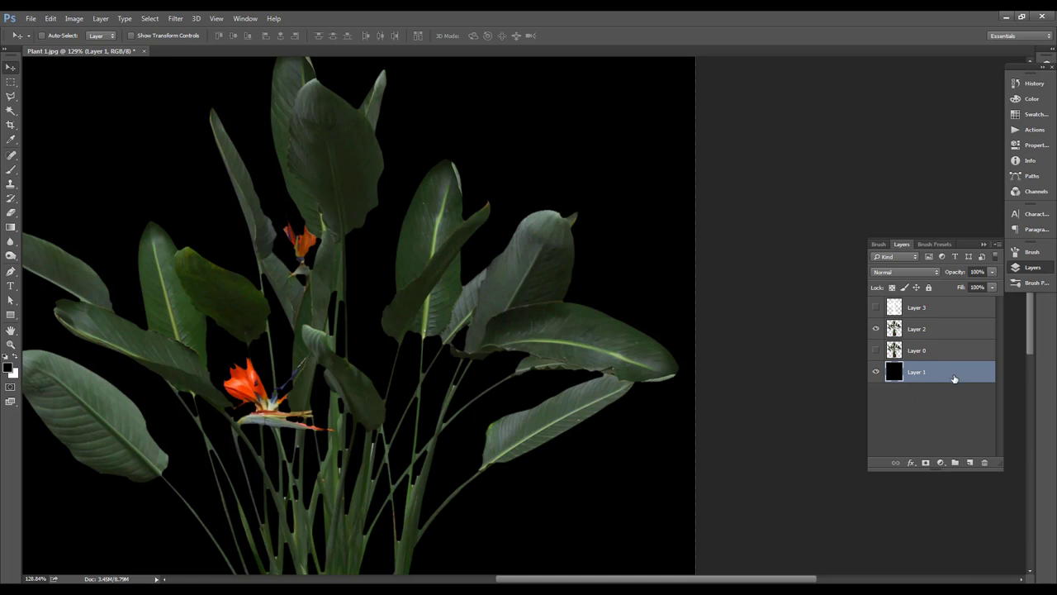
Step: Add a white-filled Layer 4 above Layer 1 and save the image as JPEG 'Plant 1_DIFF'
{"action": "left_click", "coordinate": [970, 461]}
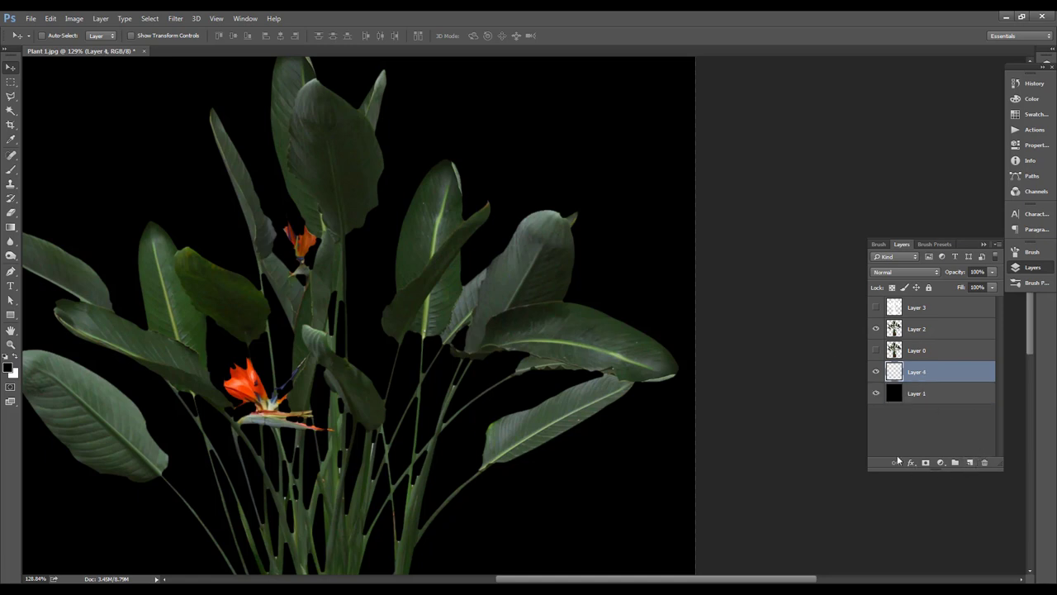
{"action": "key", "text": "ctrl+BackSpace"}
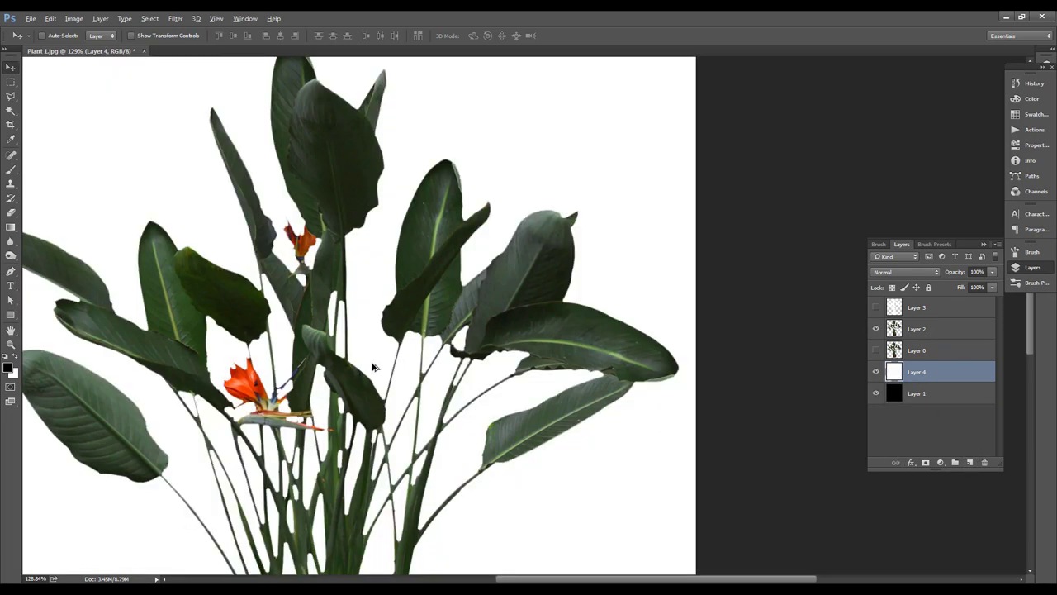
{"action": "key", "text": "ctrl+0"}
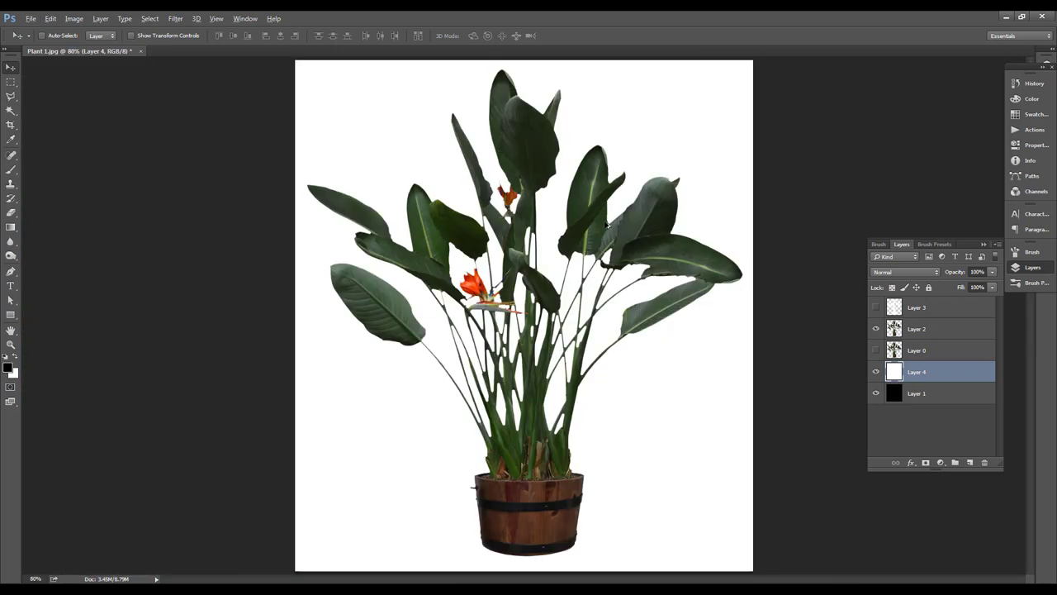
{"action": "scroll", "coordinate": [605, 234], "scroll_direction": "down", "scroll_amount": 1, "text": "alt"}
{"action": "key", "text": "ctrl+shift+s"}
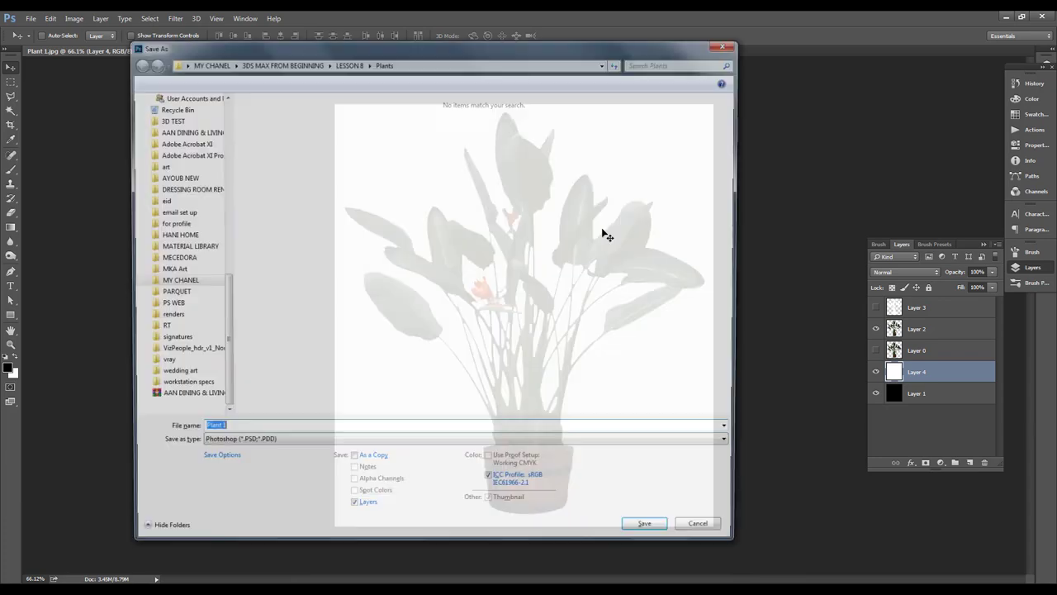
{"action": "left_click", "coordinate": [266, 426]}
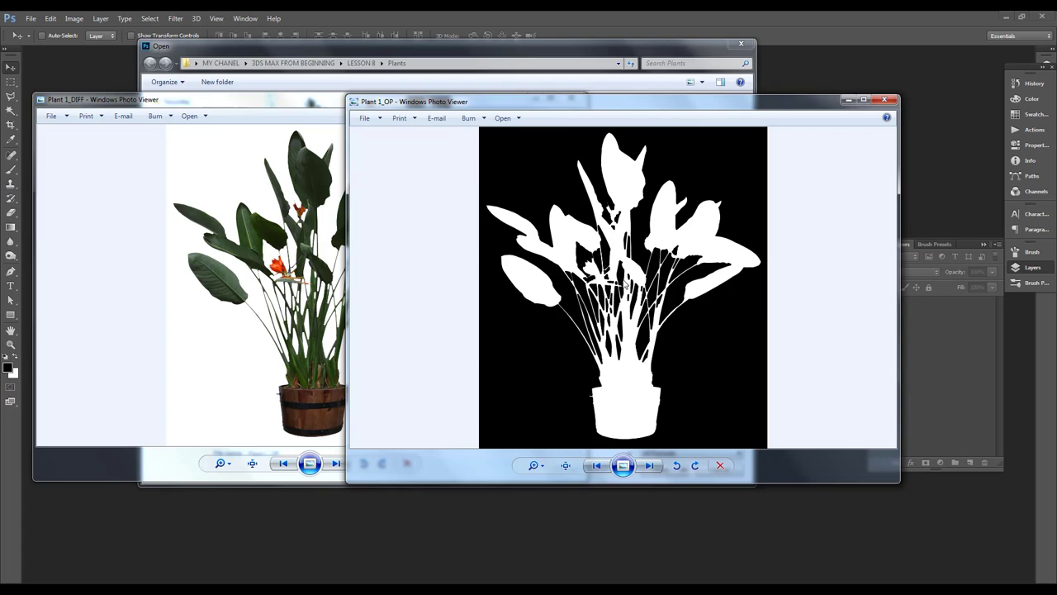
Step: After reviewing both Plant 1 maps, dismiss Photoshop's Open dialog without opening a file
{"action": "scroll", "coordinate": [595, 406], "scroll_direction": "up", "scroll_amount": 4}
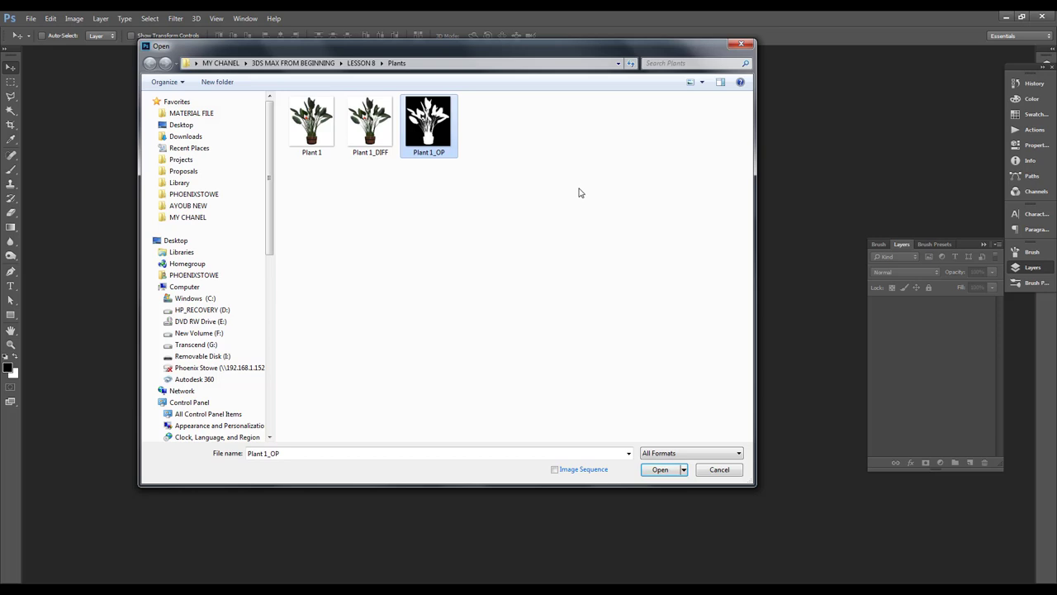
{"action": "key", "text": "Return"}
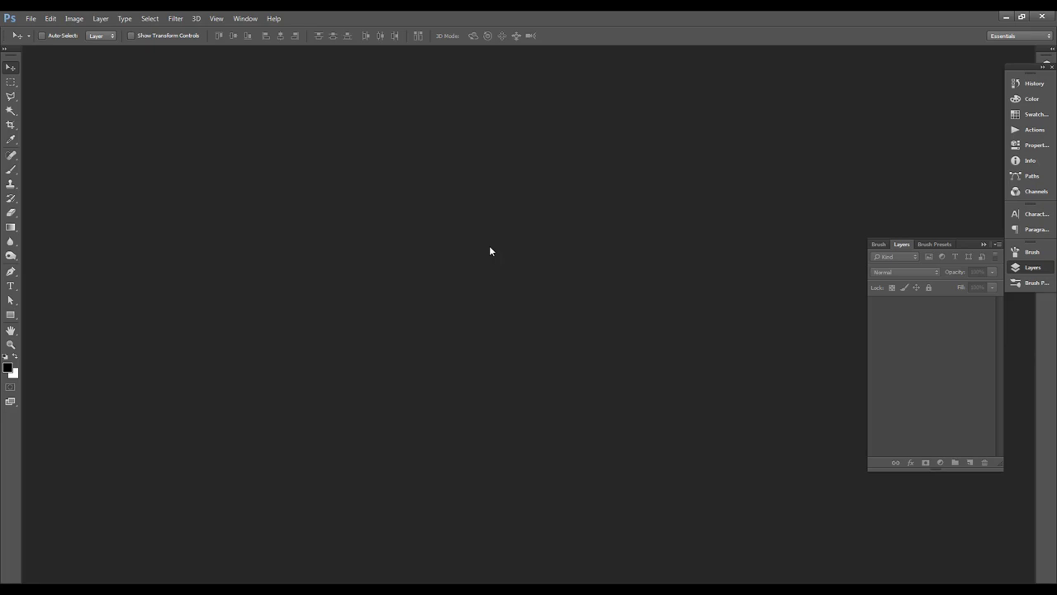
Step: Create a new white 20 × 20 cm document at 72 ppi
{"action": "key", "text": "ctrl+n"}
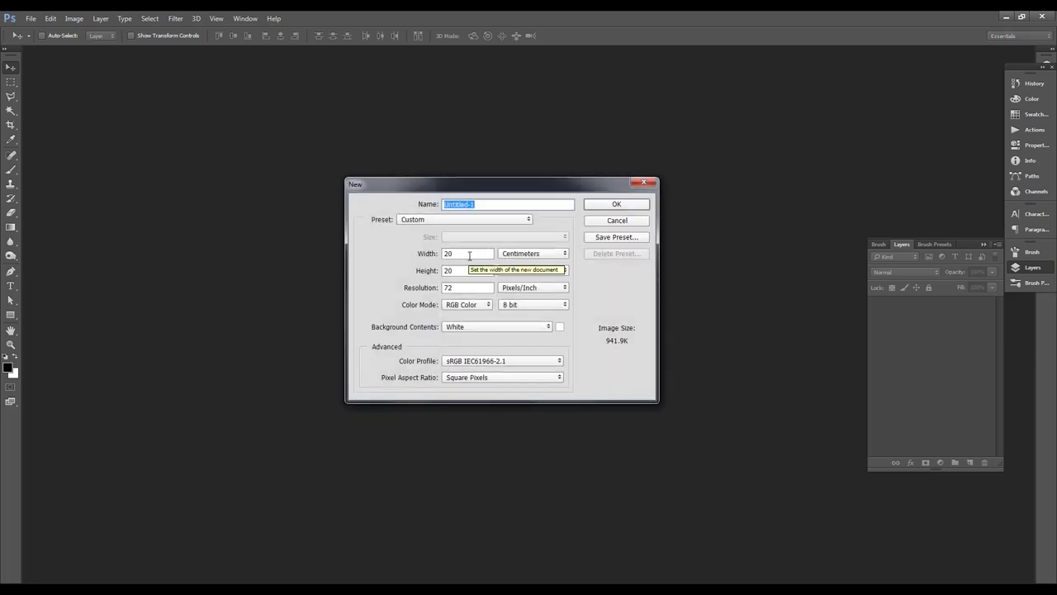
{"action": "key", "text": "Tab"}
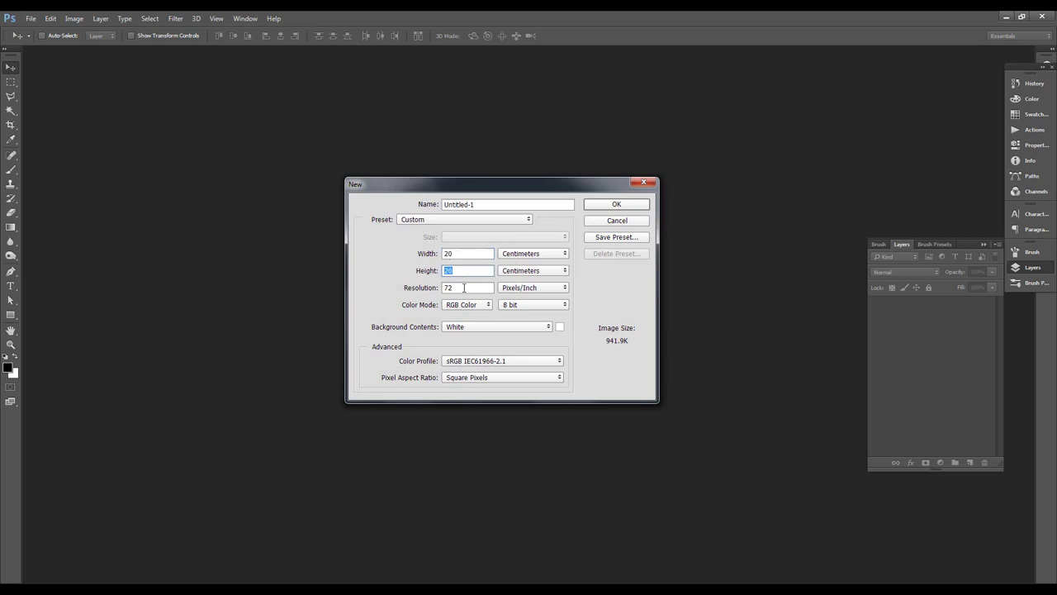
{"action": "left_click", "coordinate": [611, 206]}
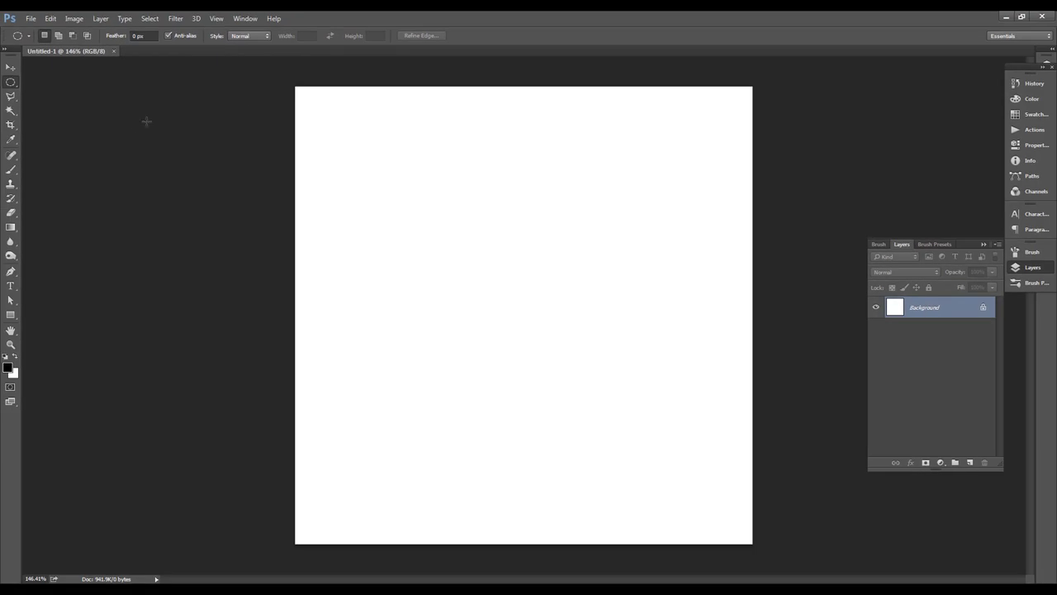
{"action": "scroll", "coordinate": [355, 115], "scroll_direction": "up", "scroll_amount": 2, "text": "alt"}
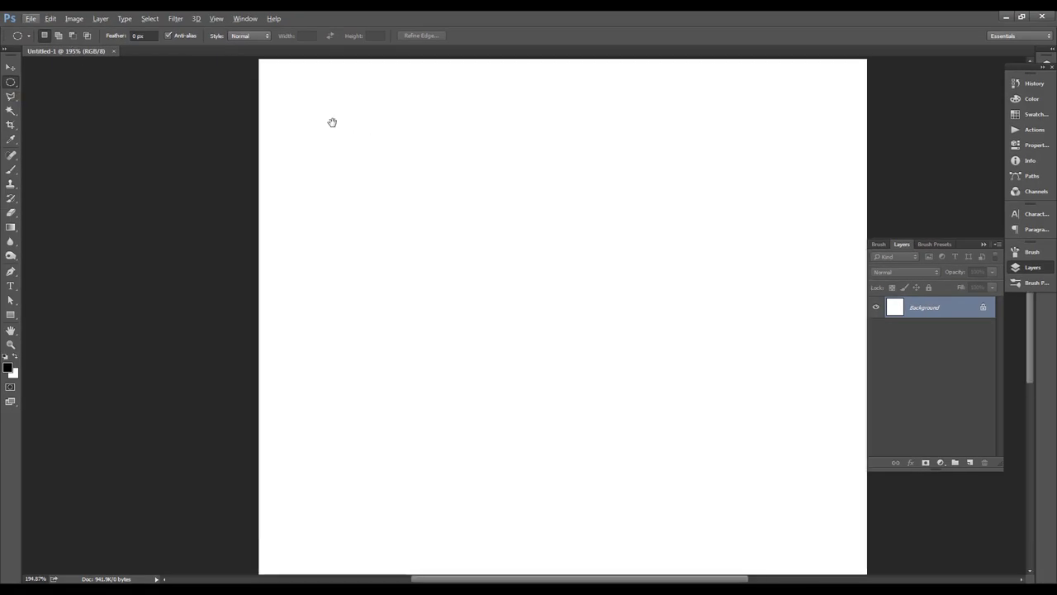
{"action": "scroll", "coordinate": [331, 123], "scroll_direction": "up", "scroll_amount": 2}
{"action": "scroll", "coordinate": [306, 169], "scroll_direction": "up", "scroll_amount": 2, "text": "alt"}
{"action": "scroll", "coordinate": [302, 160], "scroll_direction": "up", "scroll_amount": 1, "text": "alt"}
{"action": "scroll", "coordinate": [247, 190], "scroll_direction": "down", "scroll_amount": 1}
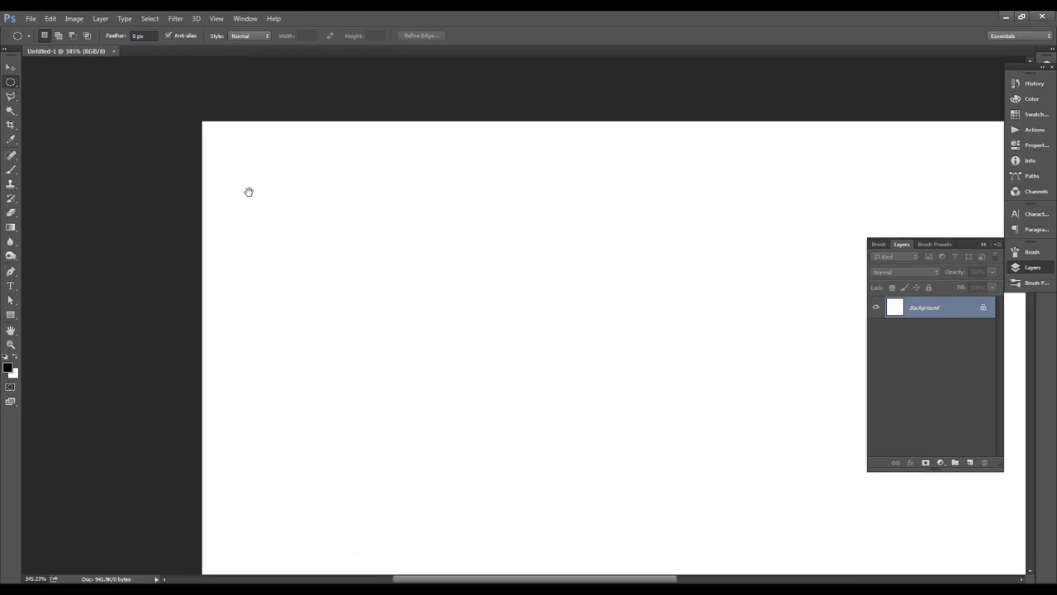
Step: Draw a small black dot near the top-left corner on a new layer and duplicate it
{"action": "left_click_drag", "start_coordinate": [268, 165], "coordinate": [284, 181], "text": "alt"}
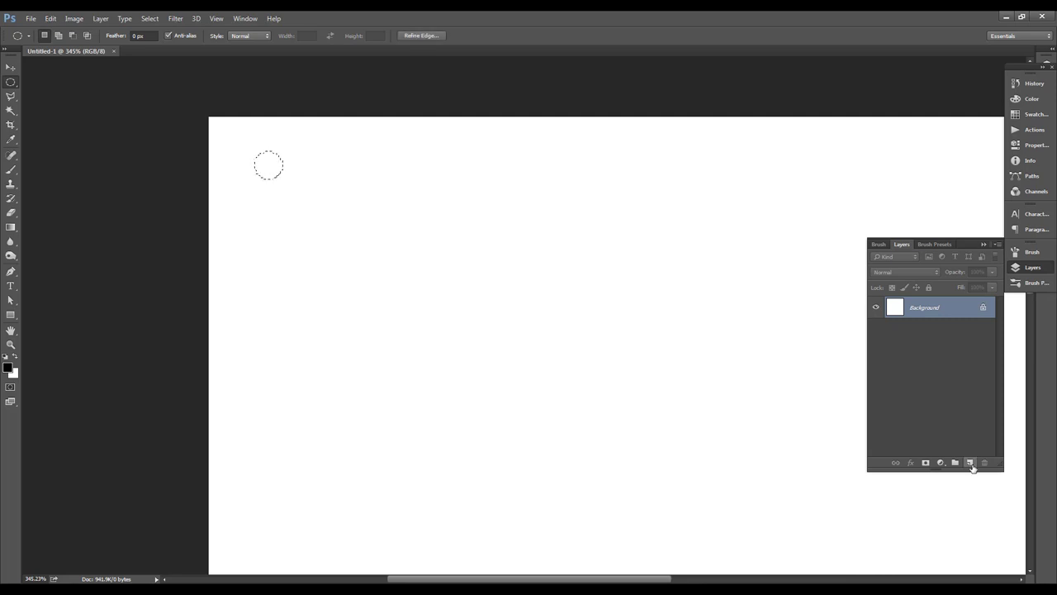
{"action": "left_click", "coordinate": [970, 464]}
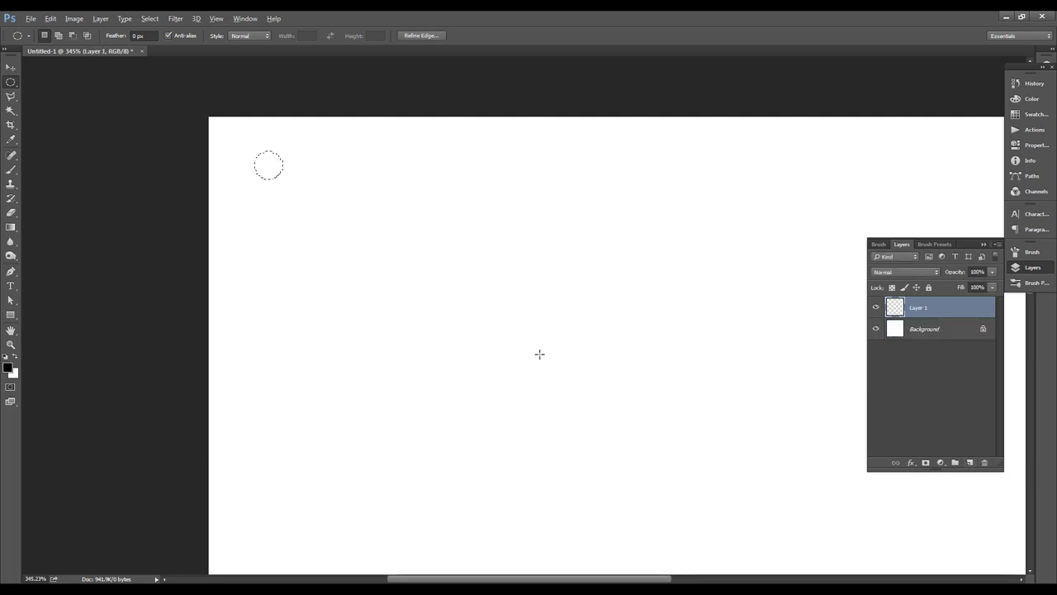
{"action": "key", "text": "alt+BackSpace"}
{"action": "key", "text": "ctrl+d"}
{"action": "key", "text": "v"}
{"action": "scroll", "coordinate": [235, 223], "scroll_direction": "down", "scroll_amount": 1, "text": "alt"}
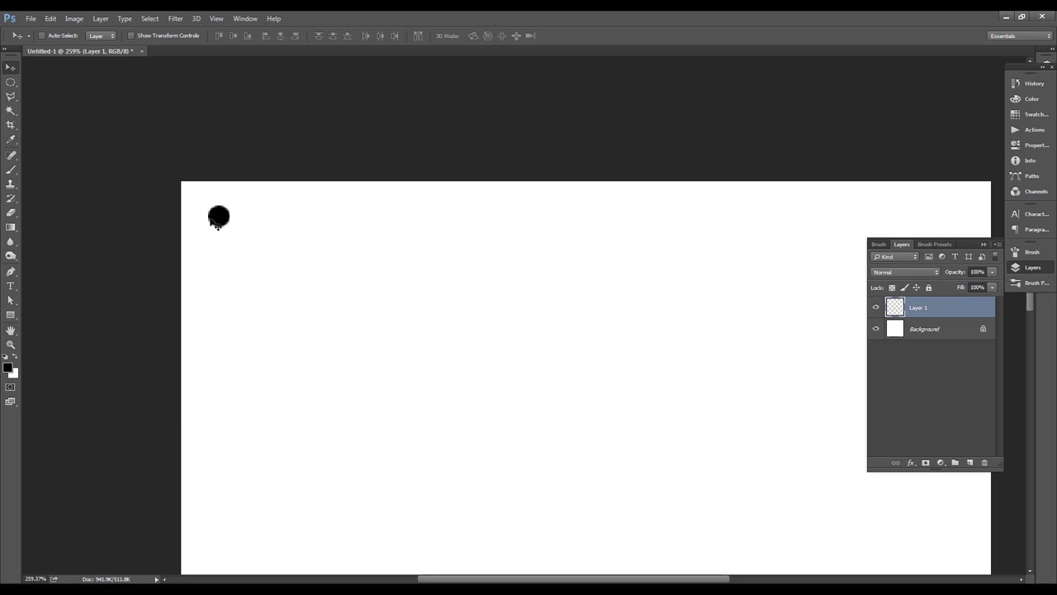
{"action": "scroll", "coordinate": [216, 216], "scroll_direction": "up", "scroll_amount": 1, "text": "alt"}
{"action": "mouse_move", "coordinate": [221, 240]}
{"action": "left_mouse_down", "text": "alt"}
{"action": "mouse_move", "coordinate": [255, 196]}
{"action": "mouse_move", "coordinate": [289, 231]}
{"action": "left_mouse_up", "text": "alt"}
Step: Place a horizontal guide along the bottom dots and merge Layer 1 and its two copies
{"action": "key", "text": "ctrl+r"}
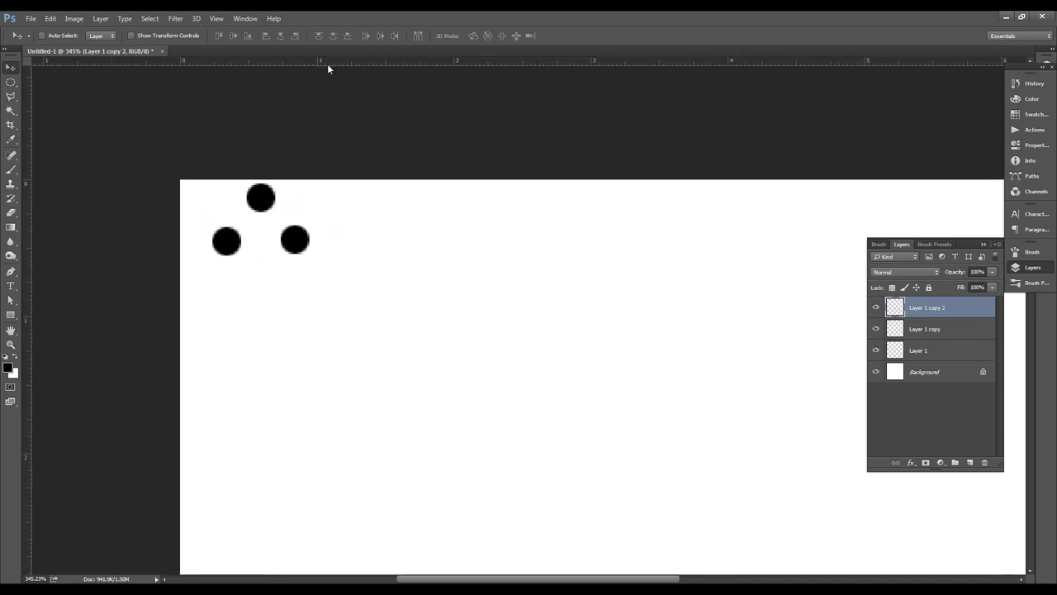
{"action": "left_click_drag", "start_coordinate": [327, 66], "coordinate": [327, 252]}
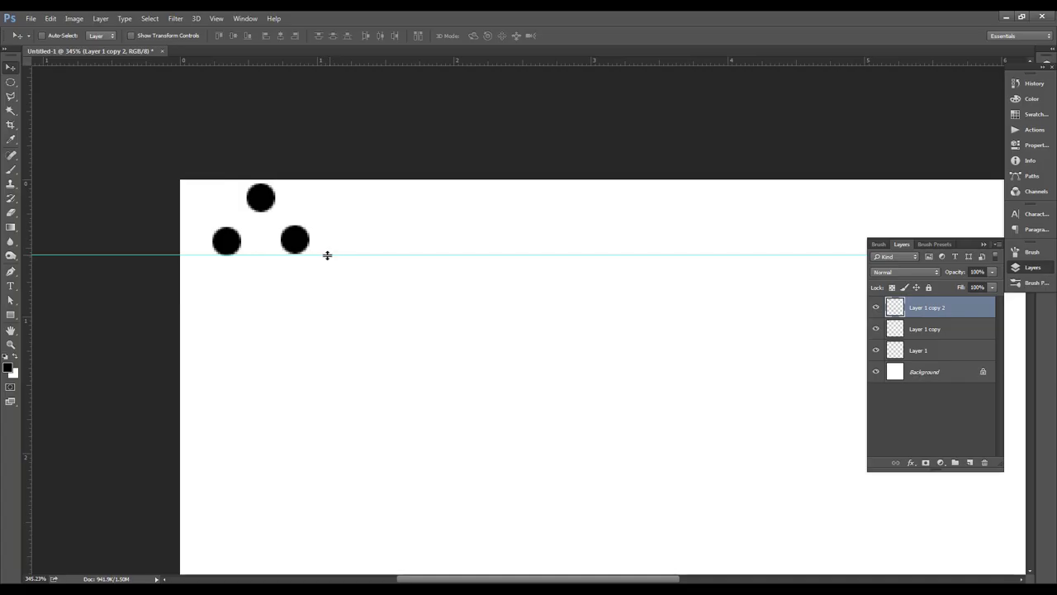
{"action": "right_click", "coordinate": [295, 239]}
{"action": "left_click", "coordinate": [310, 252]}
{"action": "scroll", "coordinate": [336, 204], "scroll_direction": "down", "scroll_amount": 1, "text": "alt"}
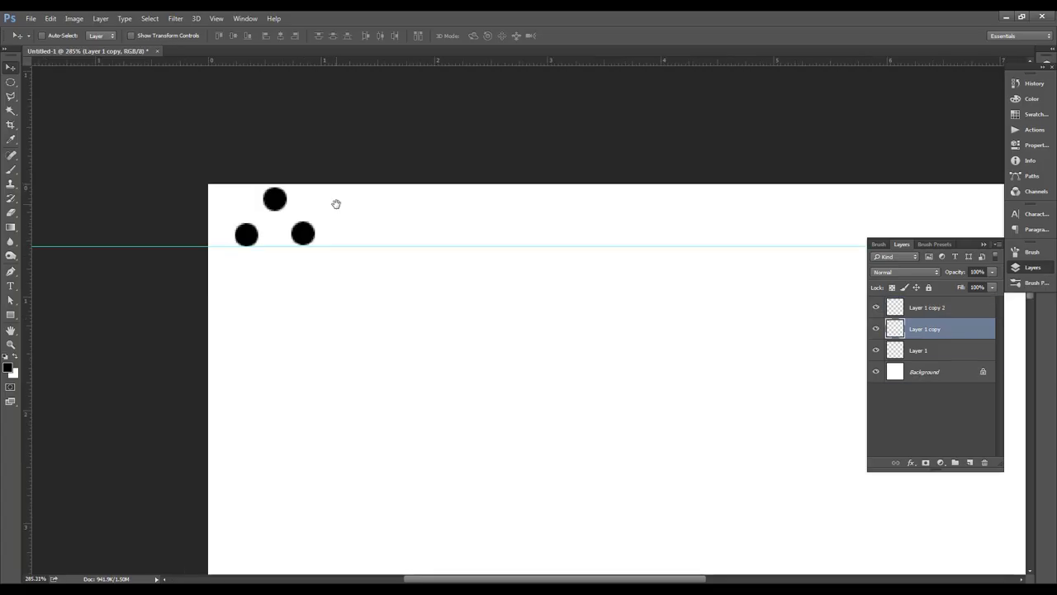
{"action": "left_click", "coordinate": [929, 308], "text": "ctrl"}
{"action": "left_click", "coordinate": [929, 350], "text": "ctrl"}
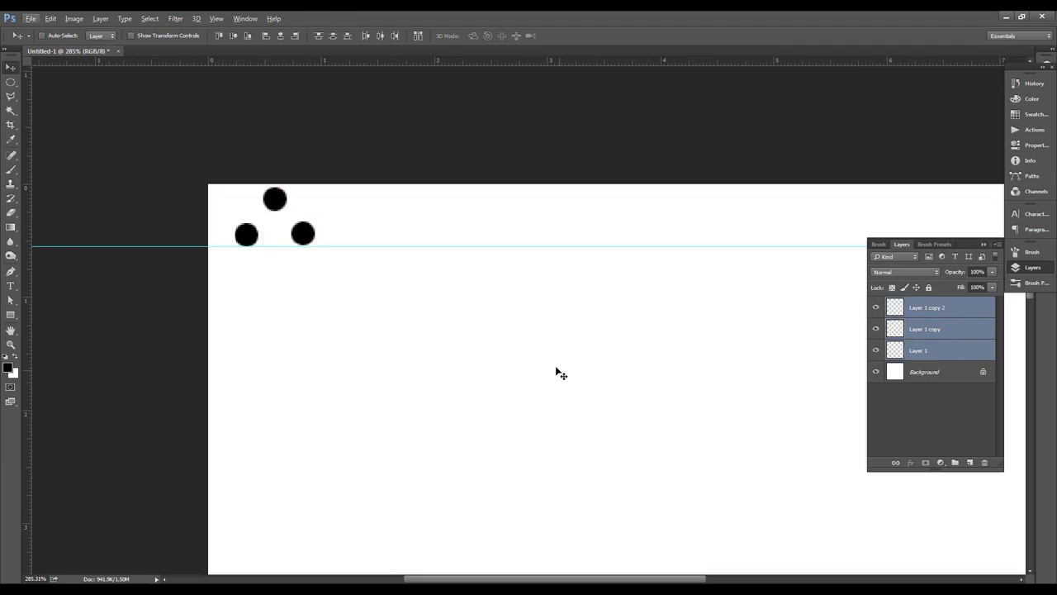
{"action": "key", "text": "ctrl"}
{"action": "key", "text": "ctrl+e"}
{"action": "scroll", "coordinate": [330, 228], "scroll_direction": "down", "scroll_amount": 1, "text": "alt"}
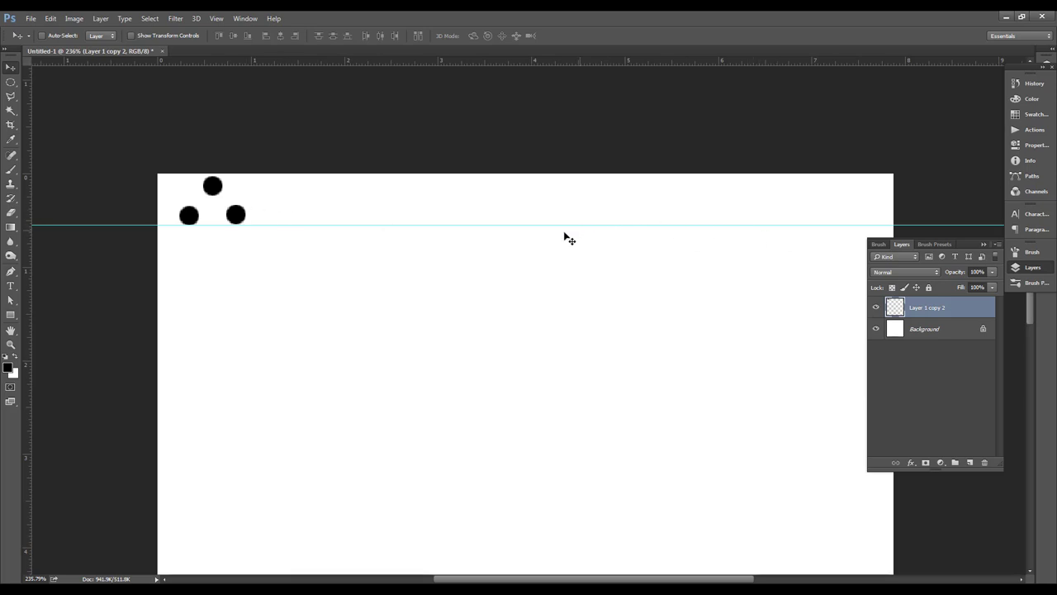
Step: Duplicate the three-dot layer and shift the copy to the right of the original
{"action": "key", "text": "ctrl"}
{"action": "key", "text": "ctrl+j"}
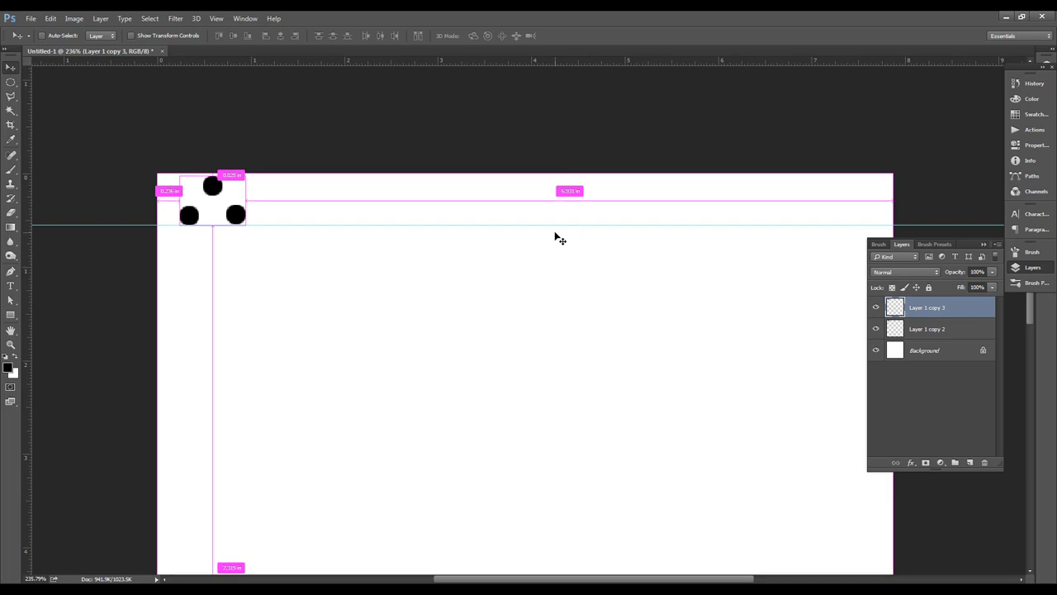
{"action": "key", "text": "ctrl+t"}
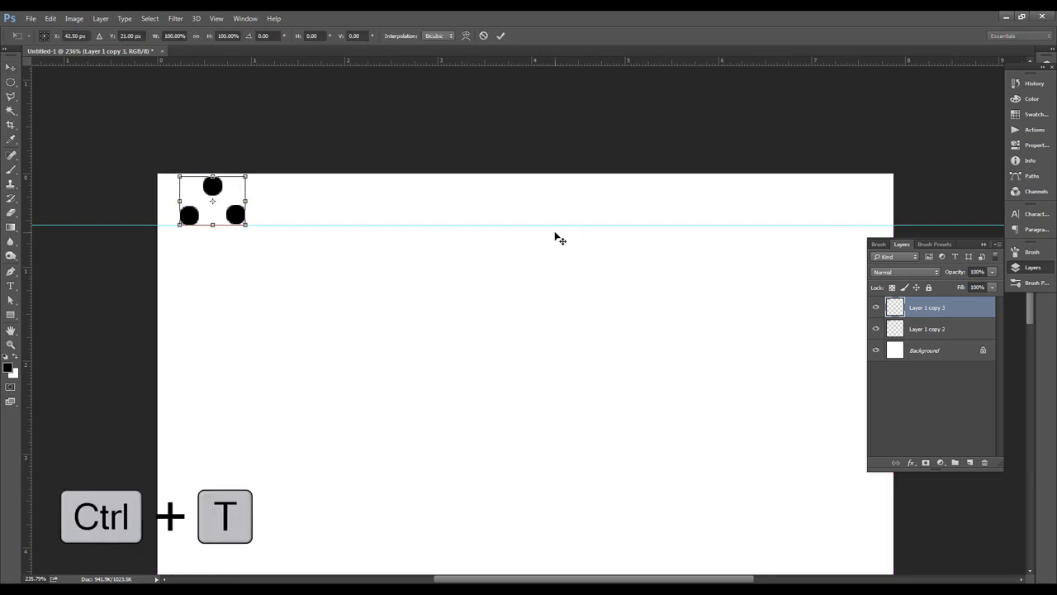
{"action": "key", "text": "Right"}
{"action": "key", "text": "Right"}
{"action": "key", "text": "Right"}
{"action": "key", "text": "Right"}
{"action": "key", "text": "Right"}
{"action": "key", "text": "Right"}
{"action": "key", "text": "Right"}
{"action": "key", "text": "Right"}
{"action": "key", "text": "Right"}
{"action": "key", "text": "Right"}
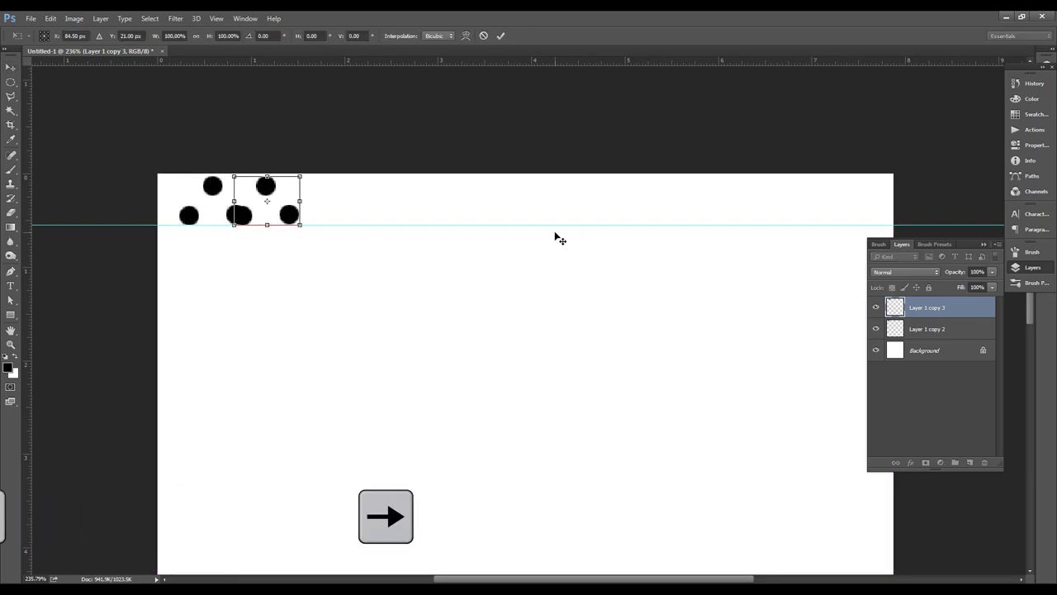
{"action": "key", "text": "Right"}
{"action": "key", "text": "Right"}
{"action": "key", "text": "Right"}
{"action": "key", "text": "Right"}
{"action": "key", "text": "Right"}
{"action": "key", "text": "Right"}
{"action": "key", "text": "Right"}
{"action": "key", "text": "Right"}
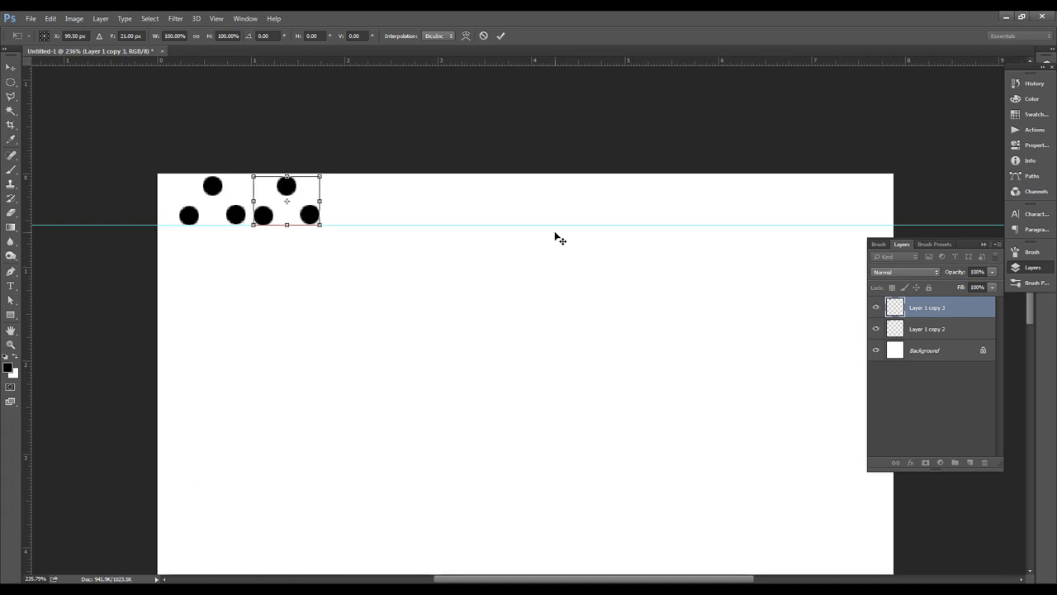
{"action": "key", "text": "Right"}
{"action": "key", "text": "Return"}
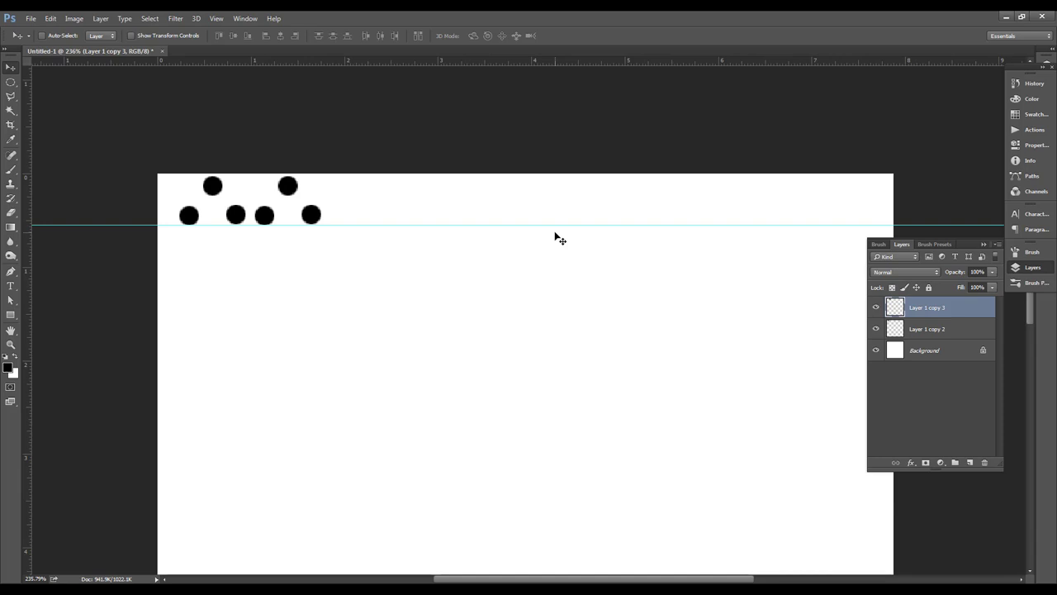
{"action": "key", "text": "Right"}
{"action": "key", "text": "Right"}
{"action": "key", "text": "Right"}
Step: Repeat the transform to step evenly spaced dot copies across the top, up to Layer 1 copy 10
{"action": "key", "text": "ctrl"}
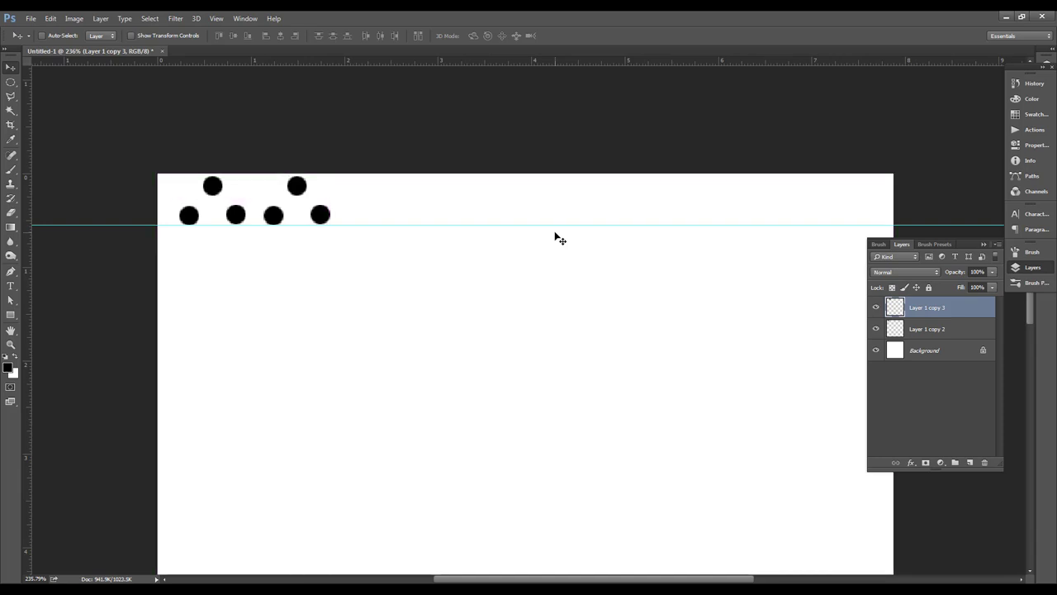
{"action": "key", "text": "ctrl+j"}
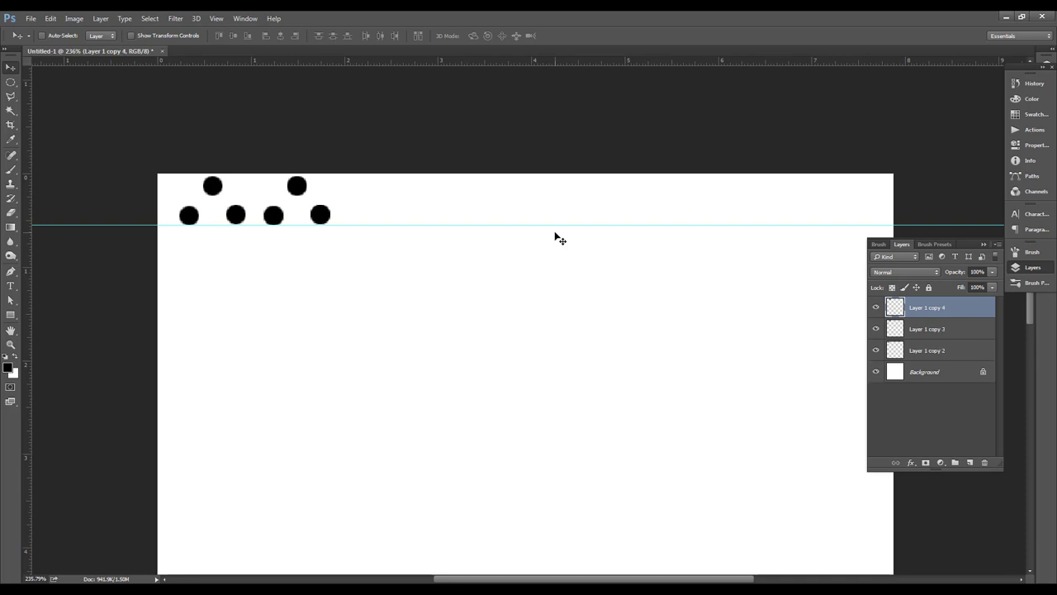
{"action": "key", "text": "ctrl+shift+t"}
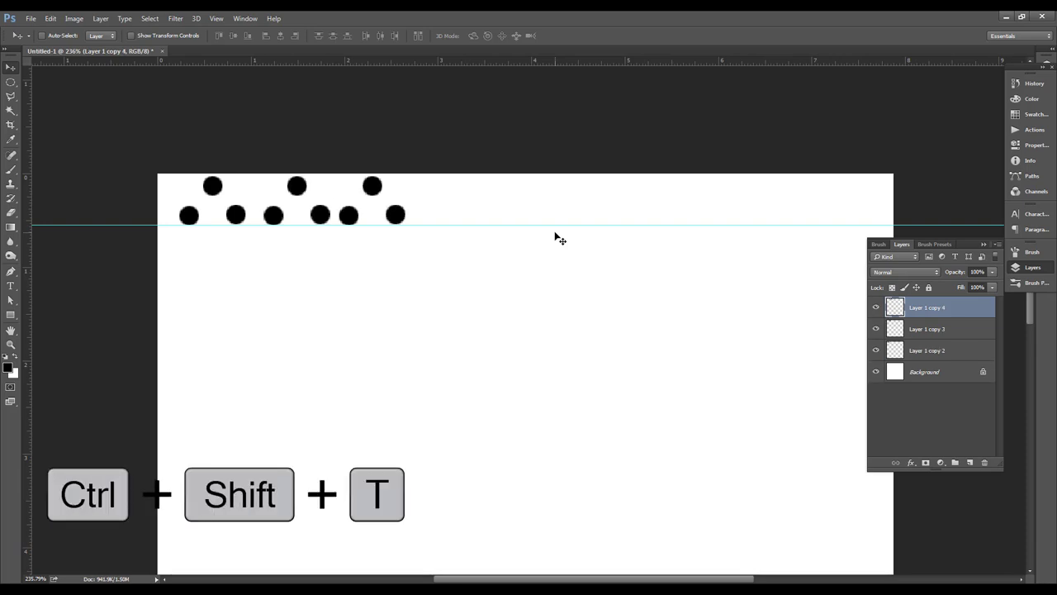
{"action": "key", "text": "ctrl+shift+t"}
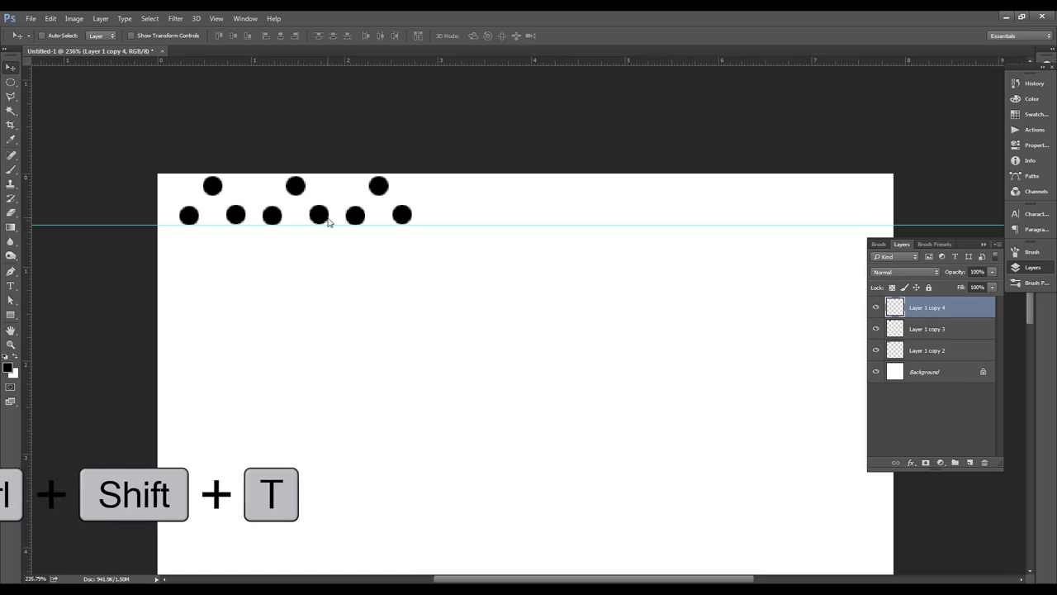
{"action": "left_click_drag", "start_coordinate": [327, 222], "coordinate": [328, 222]}
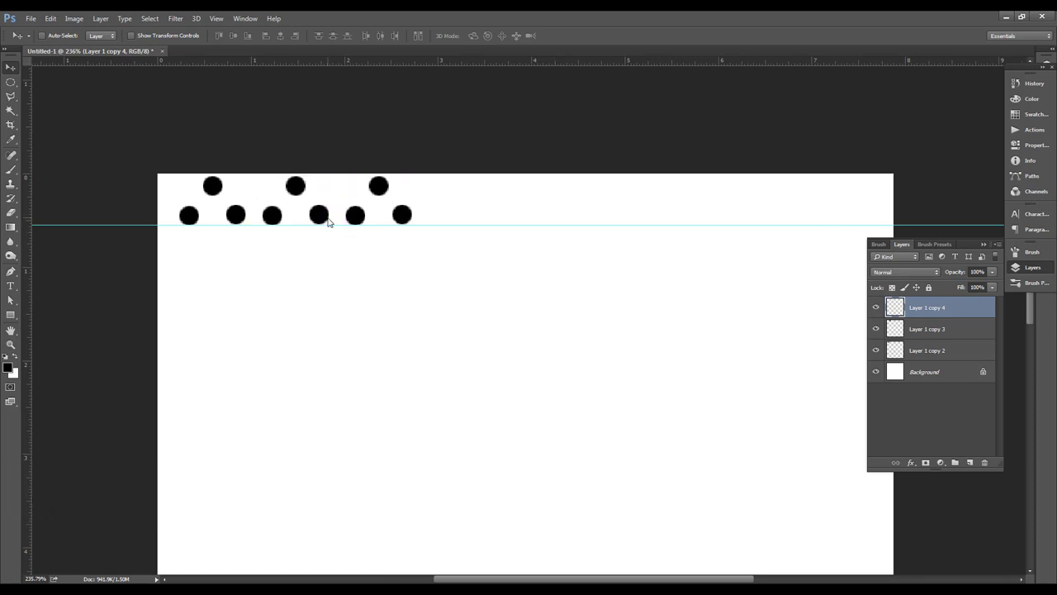
{"action": "key", "text": "ctrl+alt+shift+t"}
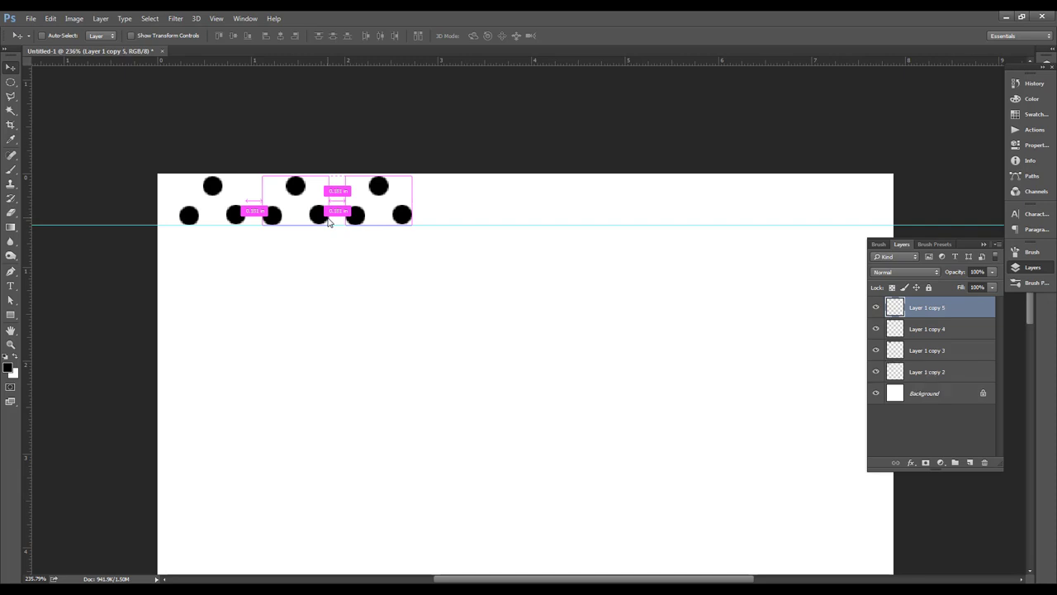
{"action": "key", "text": "ctrl+alt+shift+t"}
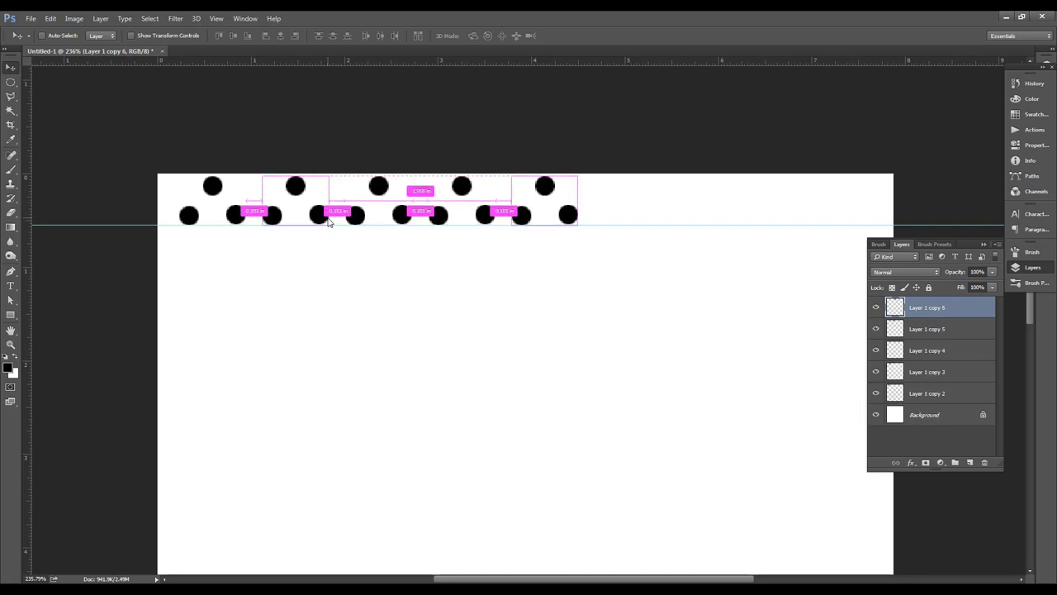
{"action": "key", "text": "ctrl+alt+shift+t"}
{"action": "key", "text": "ctrl+alt+shift+t"}
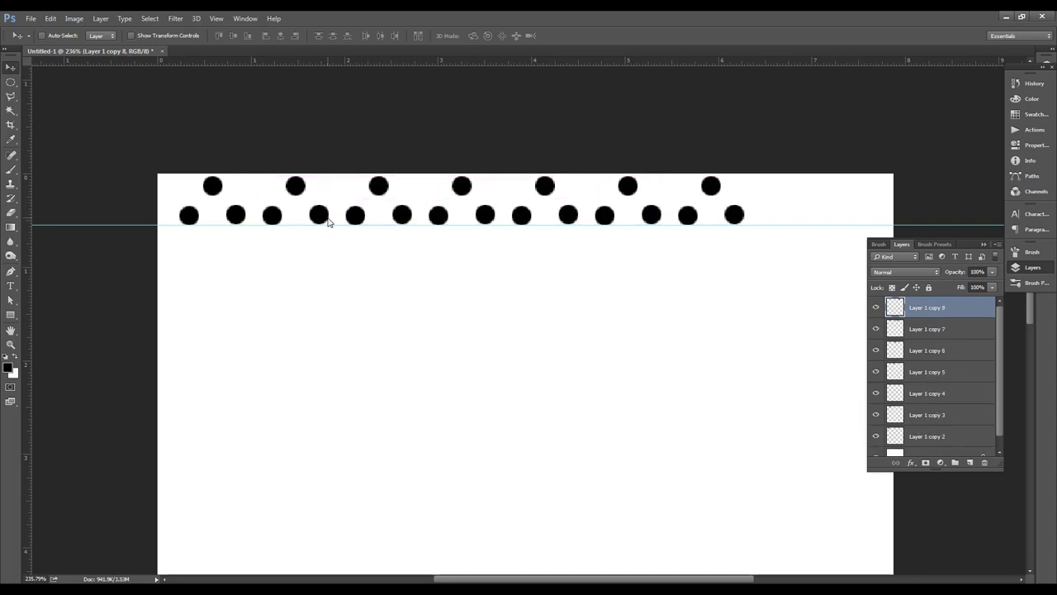
{"action": "key", "text": "ctrl+alt+shift+t"}
{"action": "key", "text": "ctrl+alt+shift+t"}
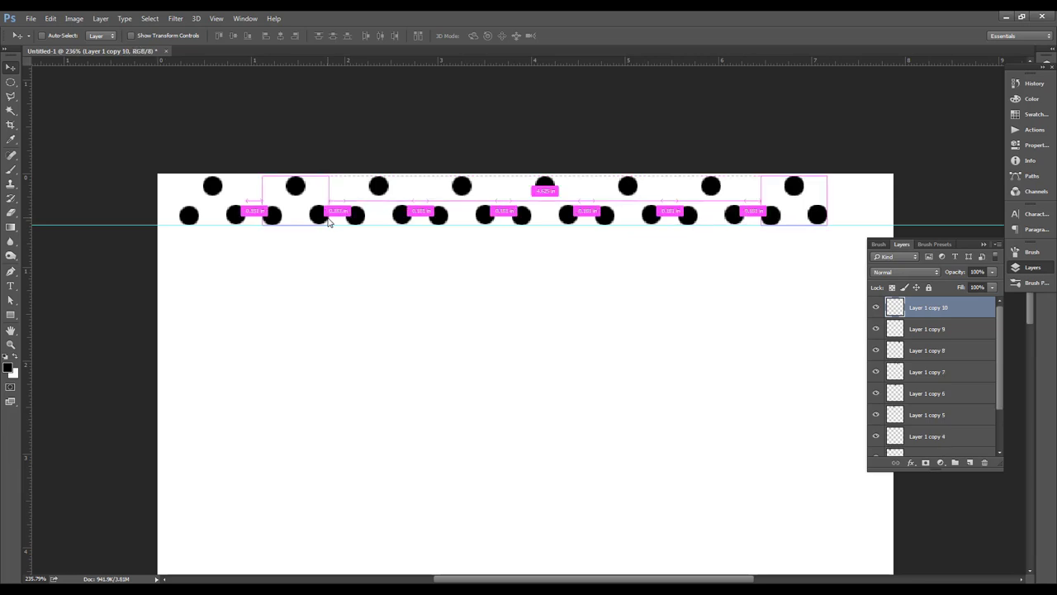
{"action": "mouse_move", "coordinate": [355, 227]}
{"action": "left_mouse_down"}
{"action": "mouse_move", "coordinate": [649, 99]}
{"action": "mouse_move", "coordinate": [621, 215]}
{"action": "left_mouse_up"}
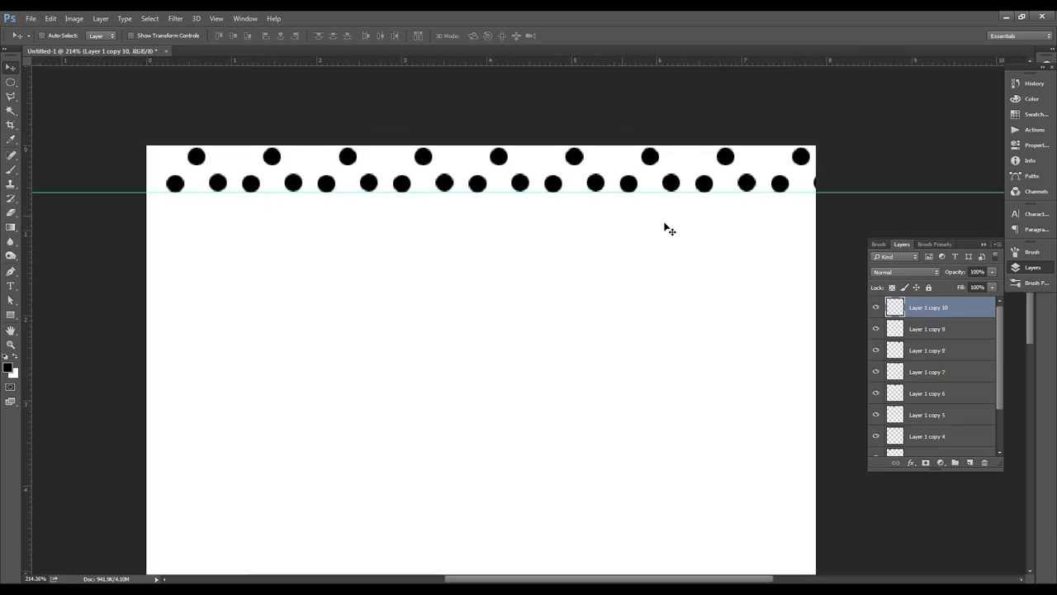
{"action": "key", "text": "alt"}
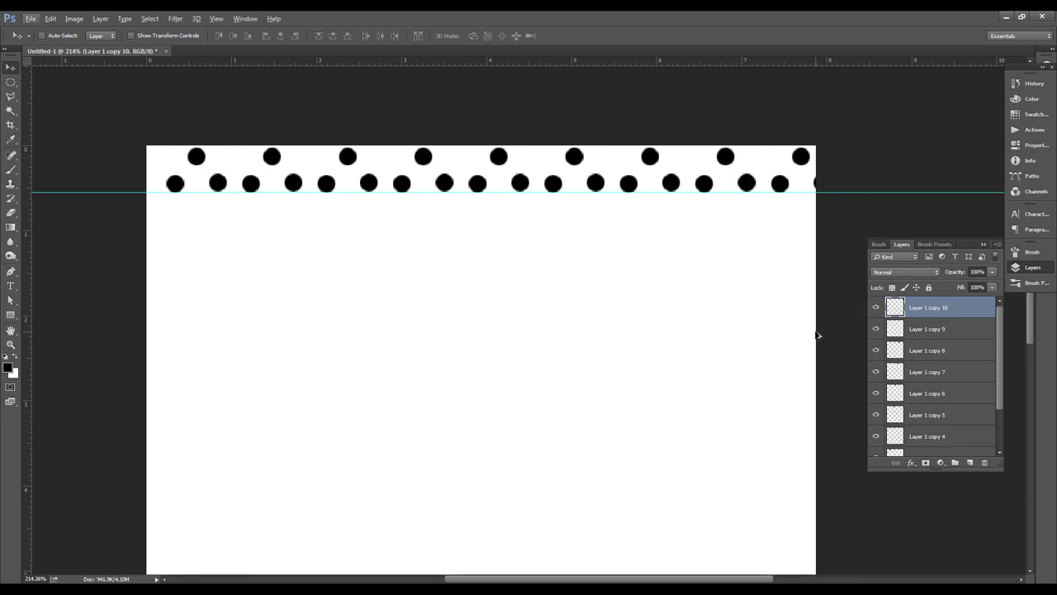
Step: Select all dot layers, shrink the row to the canvas width, and merge them
{"action": "key", "text": "ctrl+alt+a"}
{"action": "scroll", "coordinate": [967, 344], "scroll_direction": "down", "scroll_amount": 2}
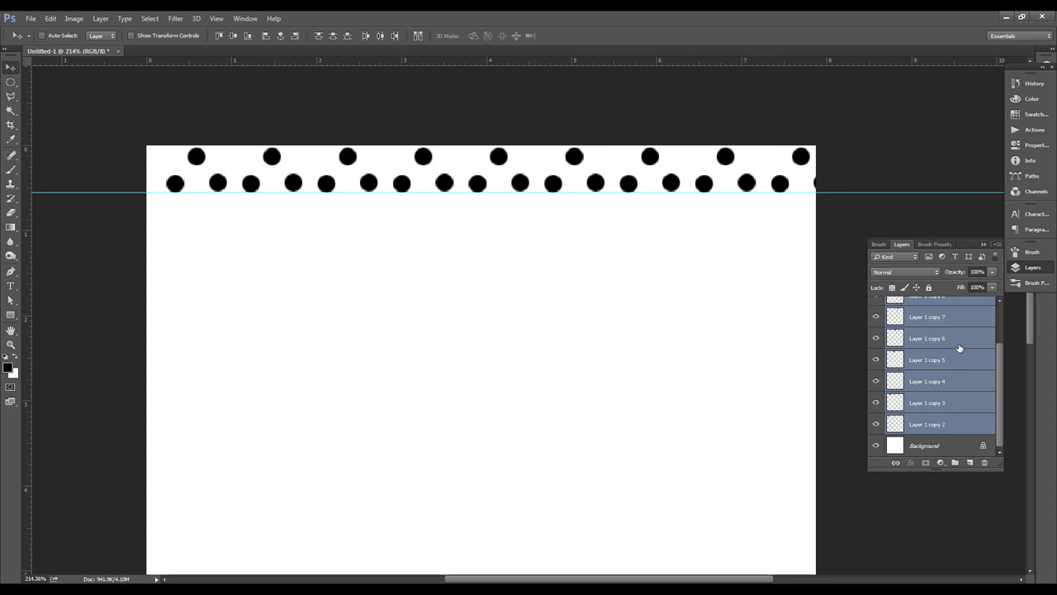
{"action": "scroll", "coordinate": [691, 327], "scroll_direction": "up", "scroll_amount": 2}
{"action": "key", "text": "ctrl+t"}
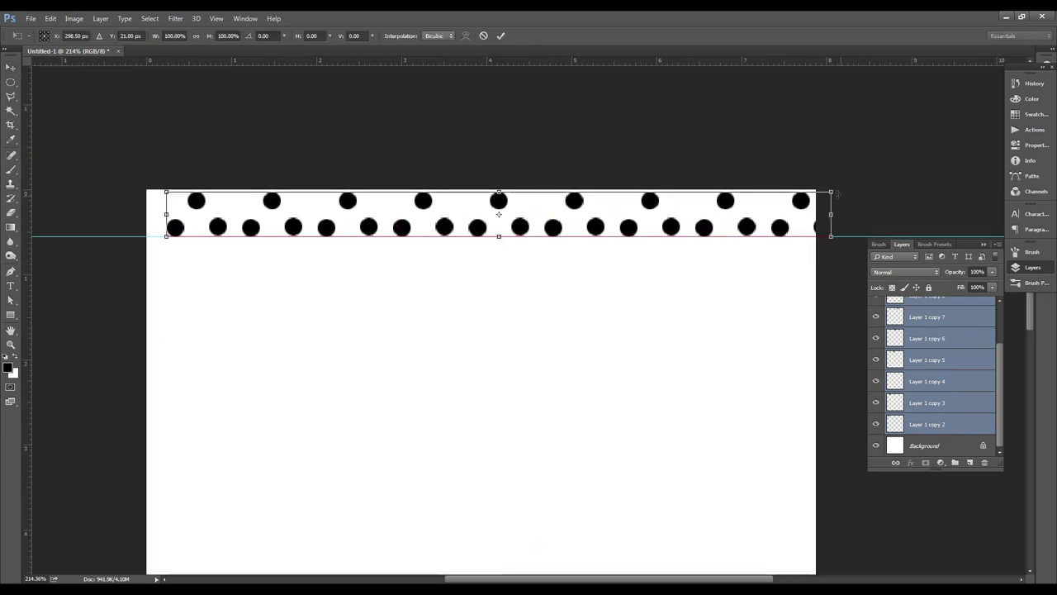
{"action": "left_click_drag", "start_coordinate": [831, 192], "coordinate": [794, 196]}
{"action": "key", "text": "Return"}
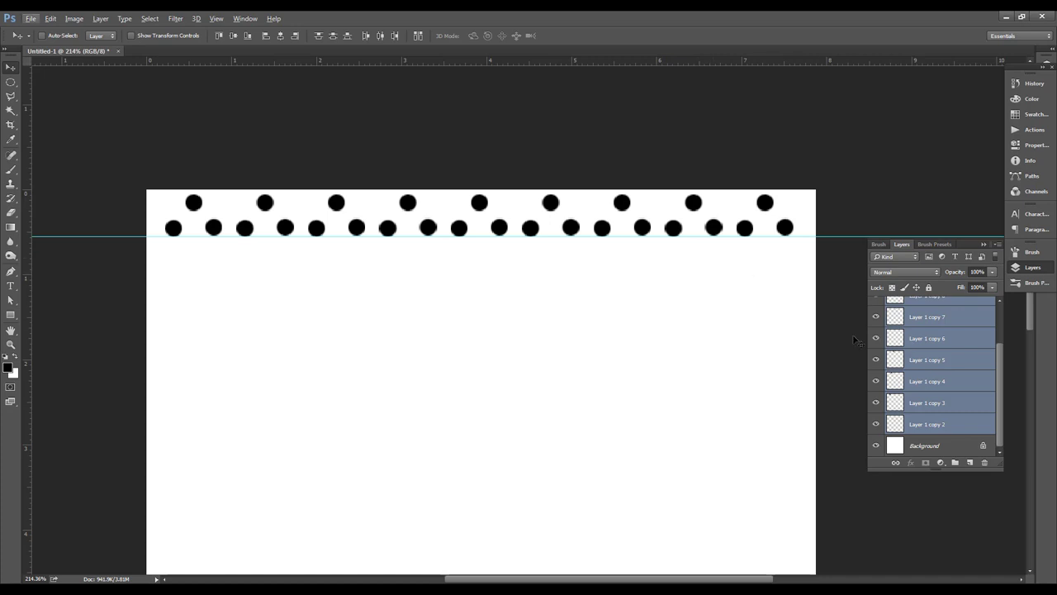
{"action": "key", "text": "ctrl+e"}
Step: Duplicate the merged dot row and move the copy slightly down
{"action": "scroll", "coordinate": [644, 250], "scroll_direction": "down", "scroll_amount": 1, "text": "alt"}
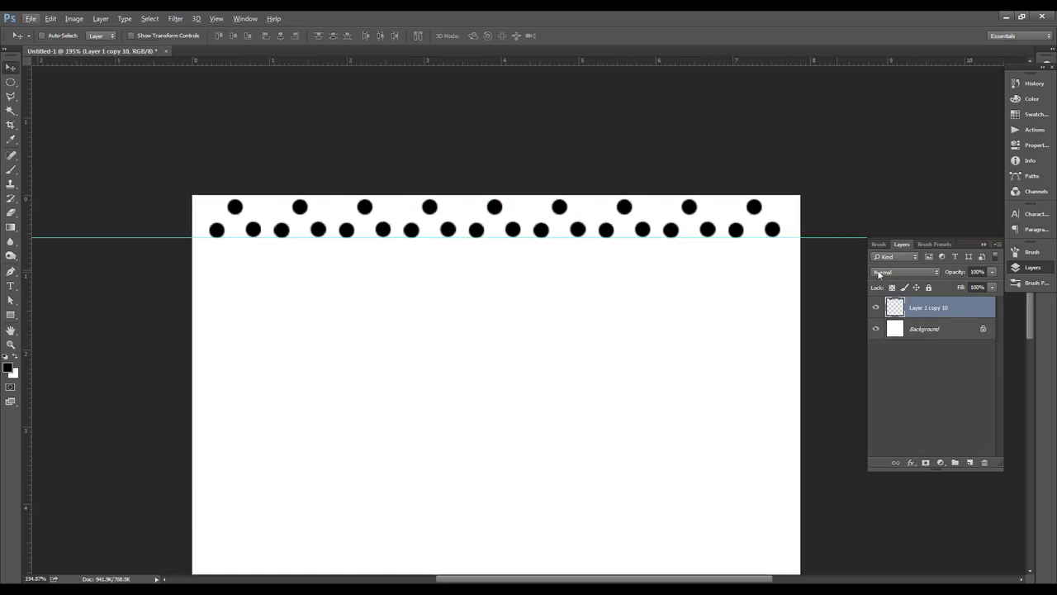
{"action": "left_click_drag", "start_coordinate": [607, 246], "coordinate": [474, 214]}
{"action": "key", "text": "ctrl+j"}
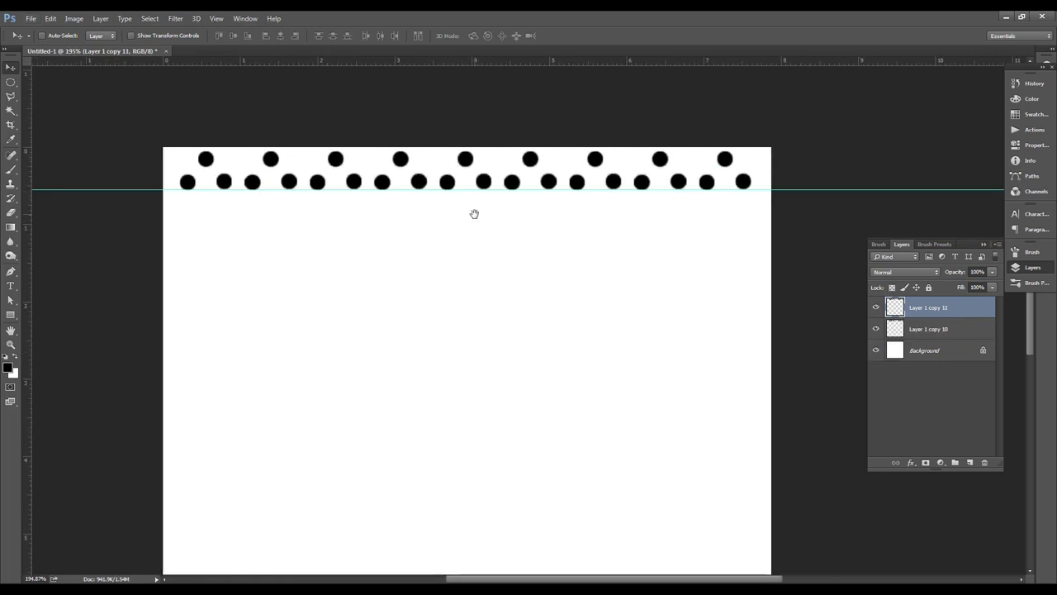
{"action": "key", "text": "ctrl+t"}
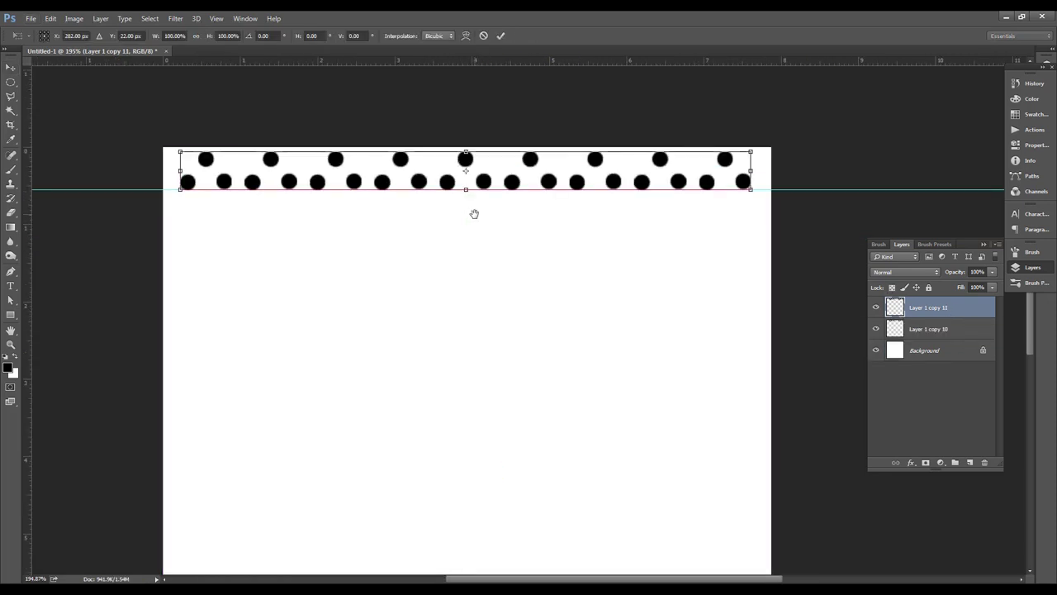
{"action": "key", "text": "Down"}
{"action": "key", "text": "Down"}
{"action": "key", "text": "Down"}
{"action": "key", "text": "Down"}
{"action": "key", "text": "Down"}
{"action": "key", "text": "Down"}
{"action": "key", "text": "Down"}
{"action": "key", "text": "Down"}
{"action": "key", "text": "Down"}
{"action": "key", "text": "Down"}
{"action": "key", "text": "Down"}
{"action": "key", "text": "Down"}
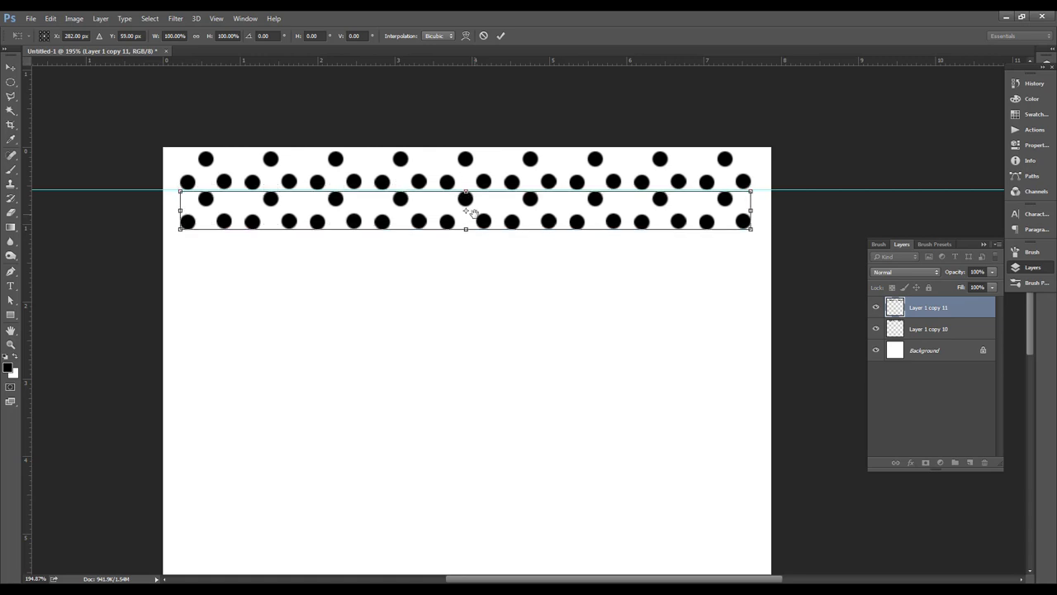
{"action": "key", "text": "Down"}
{"action": "key", "text": "Down"}
{"action": "key", "text": "Down"}
{"action": "key", "text": "Down"}
{"action": "key", "text": "Down"}
{"action": "key", "text": "Return"}
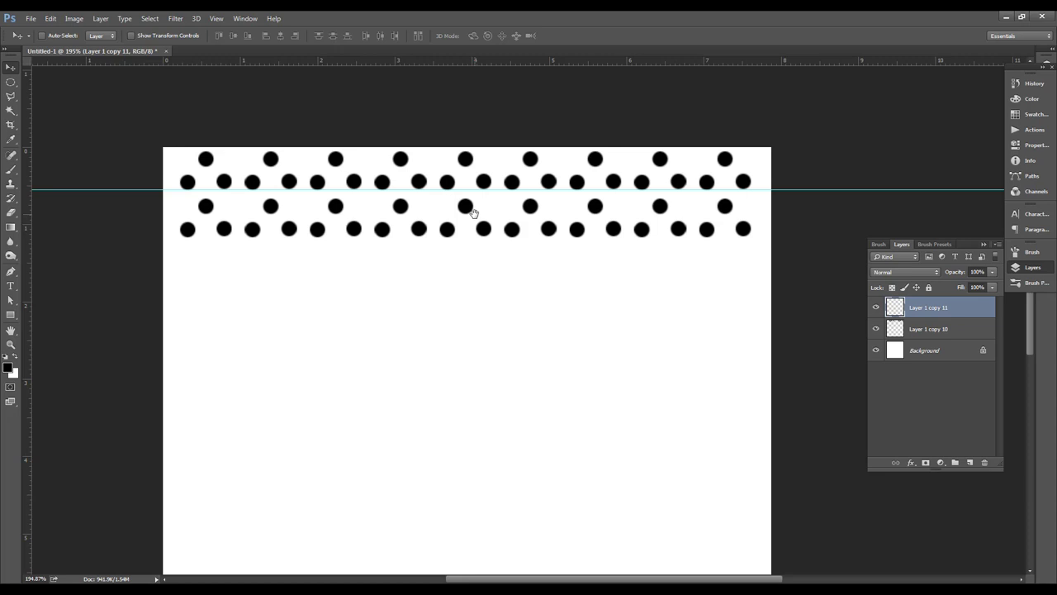
Step: Repeat the downward copies until rows fill the canvas, then merge everything into Layer 1 copy 22
{"action": "key", "text": "ctrl+alt+shift+t"}
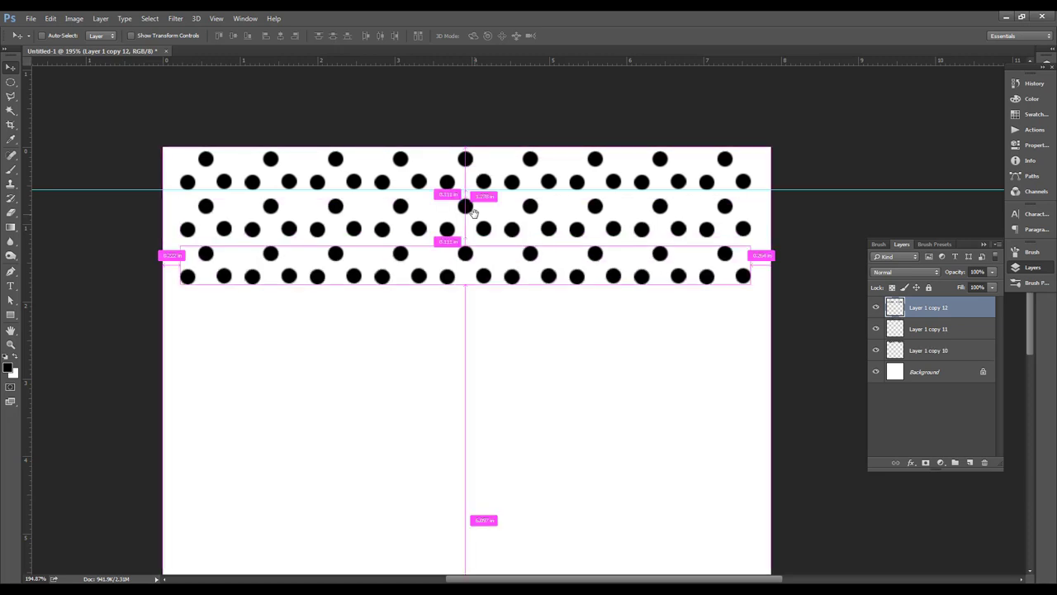
{"action": "key", "text": "ctrl+alt+shift+t"}
{"action": "key", "text": "ctrl+alt+shift+t"}
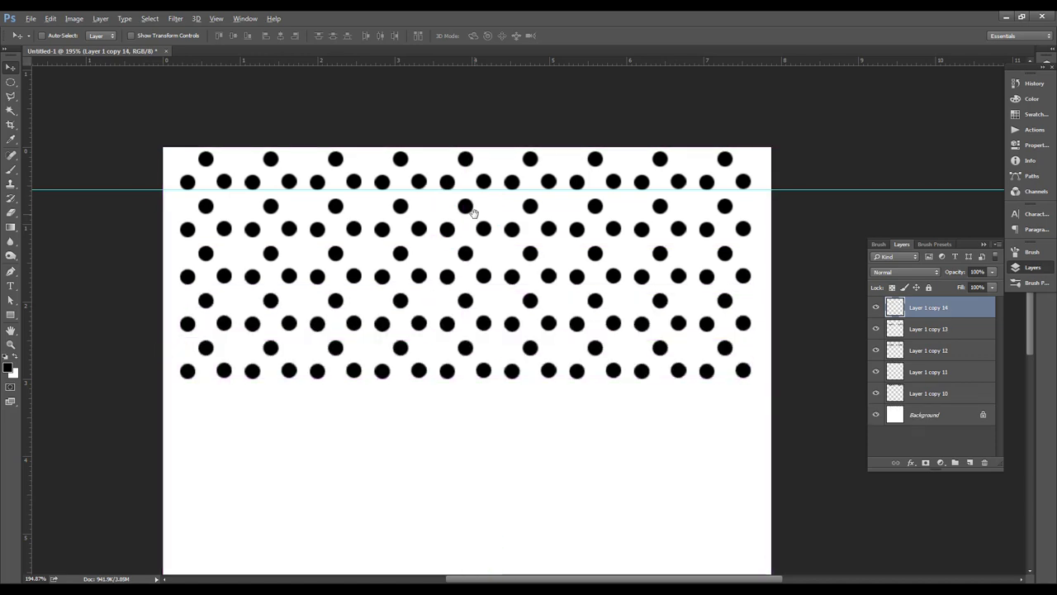
{"action": "key", "text": "ctrl+minus"}
{"action": "key", "text": "ctrl+alt+shift+t"}
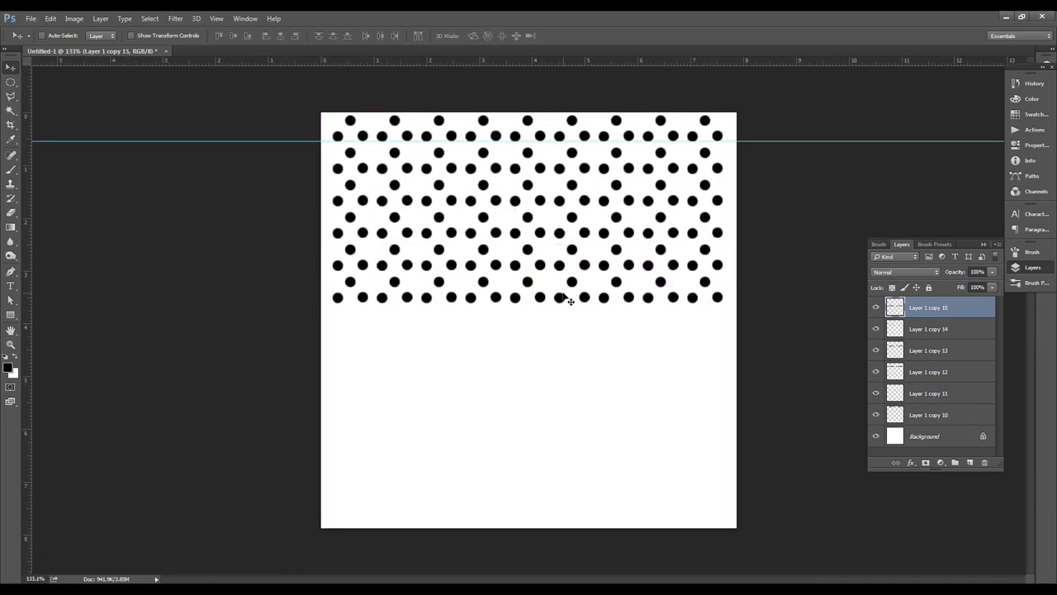
{"action": "key", "text": "ctrl+alt+shift+t"}
{"action": "key", "text": "ctrl+alt+shift+t"}
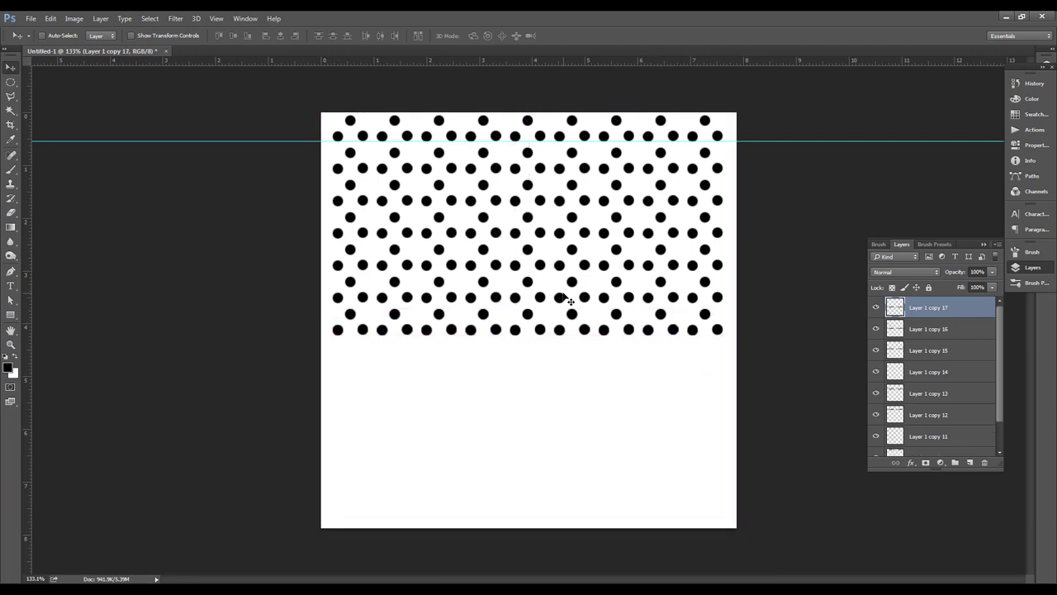
{"action": "key", "text": "ctrl+alt+shift+t"}
{"action": "key", "text": "ctrl+alt+shift+t"}
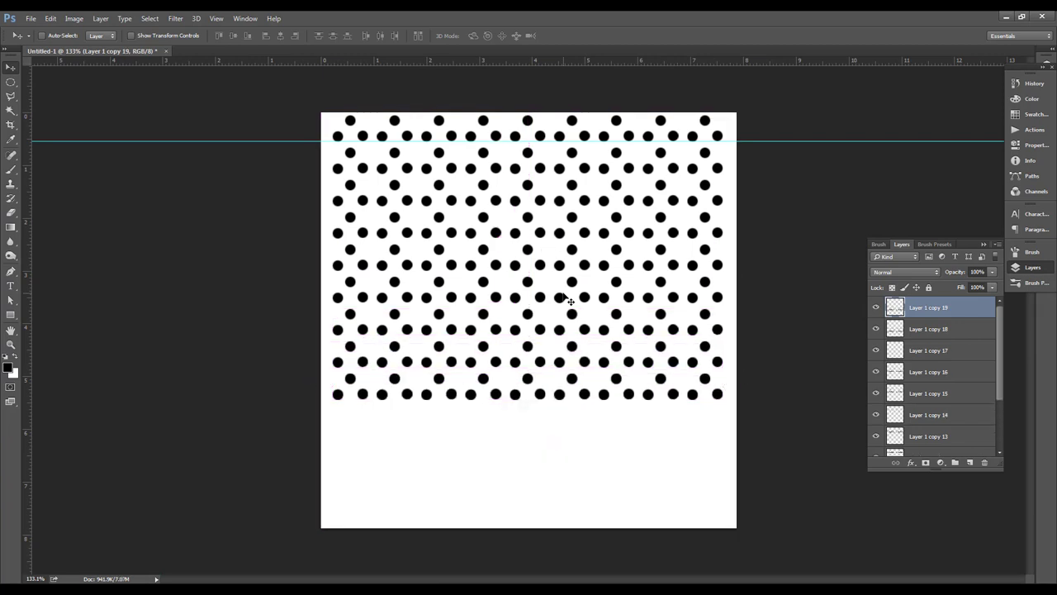
{"action": "key", "text": "ctrl+alt+shift+t"}
{"action": "key", "text": "ctrl+alt+shift+t"}
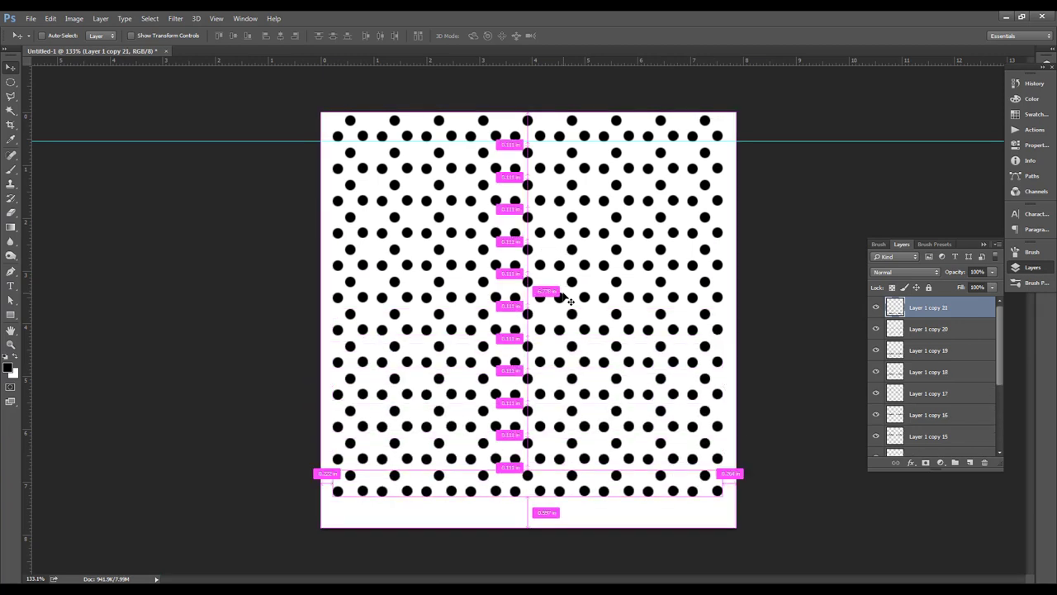
{"action": "key", "text": "ctrl+alt+0"}
{"action": "key", "text": "ctrl+alt+shift+t"}
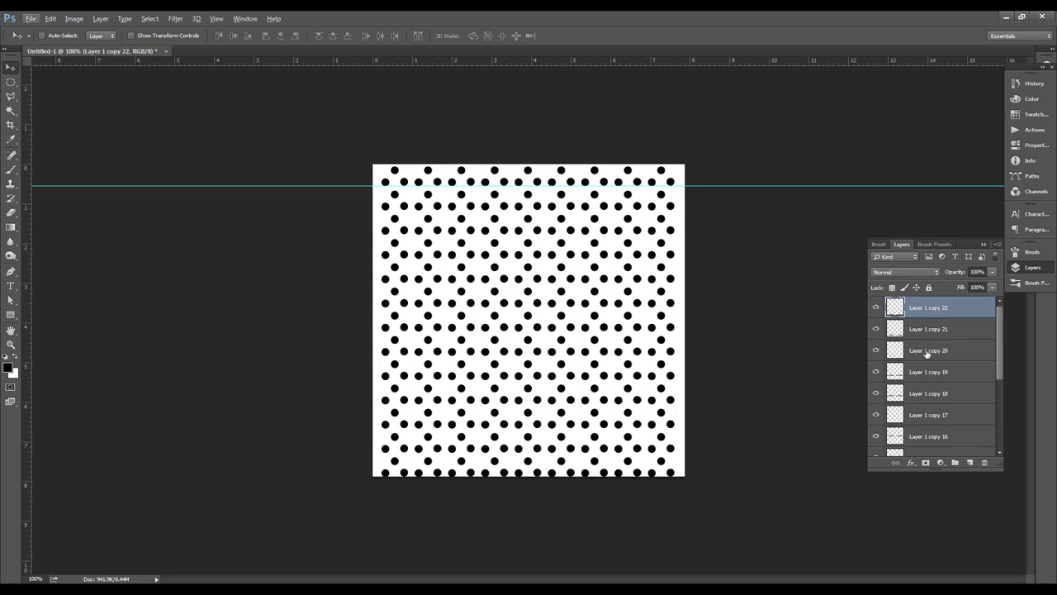
{"action": "key", "text": "ctrl+alt+a"}
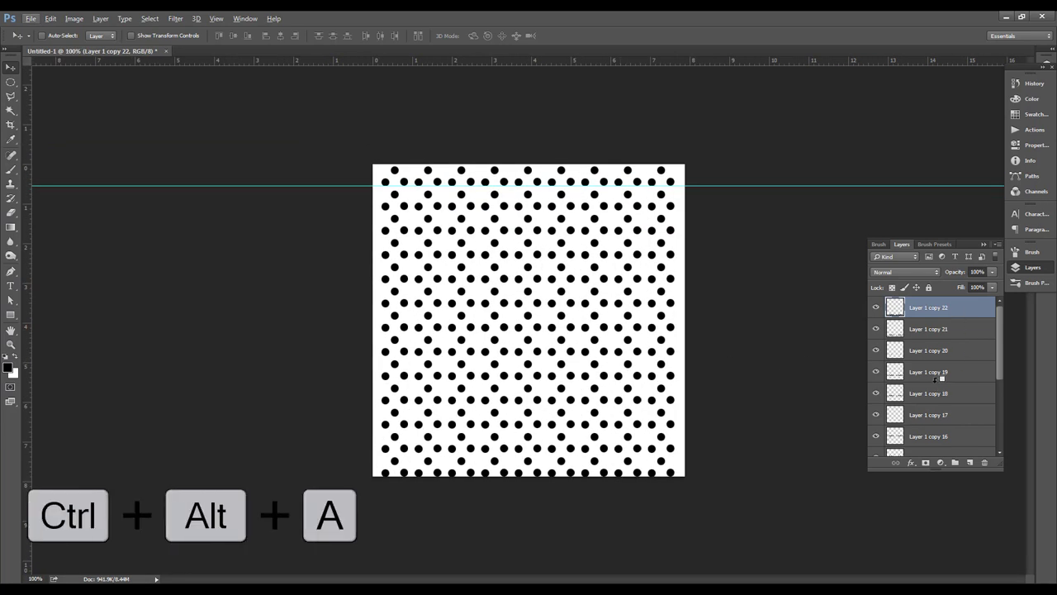
{"action": "key", "text": "ctrl+e"}
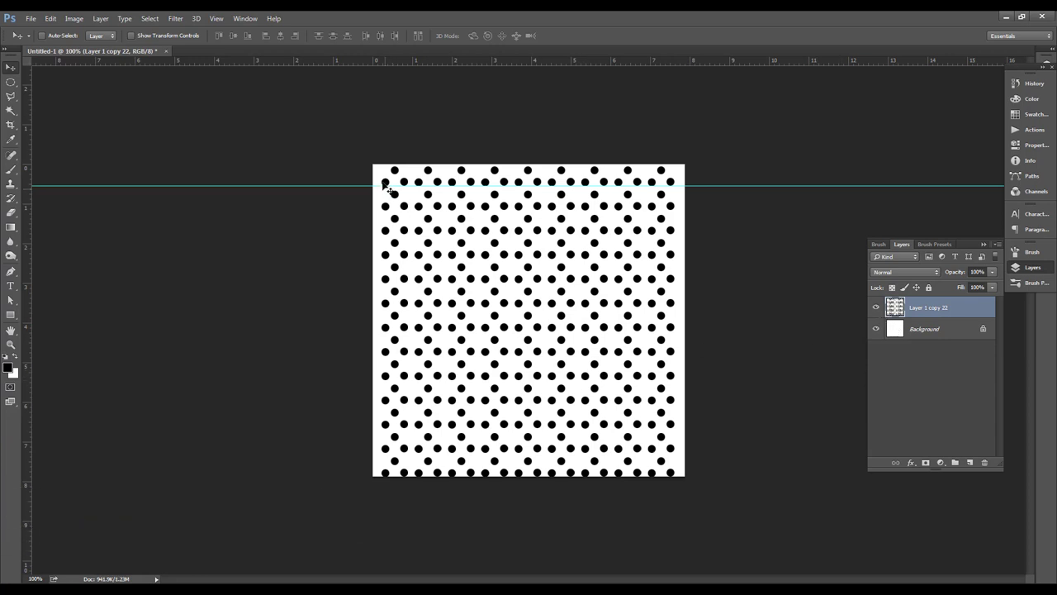
Step: Crop the canvas to fit the dot pattern, trimming the uneven bottom strip
{"action": "left_click", "coordinate": [11, 127]}
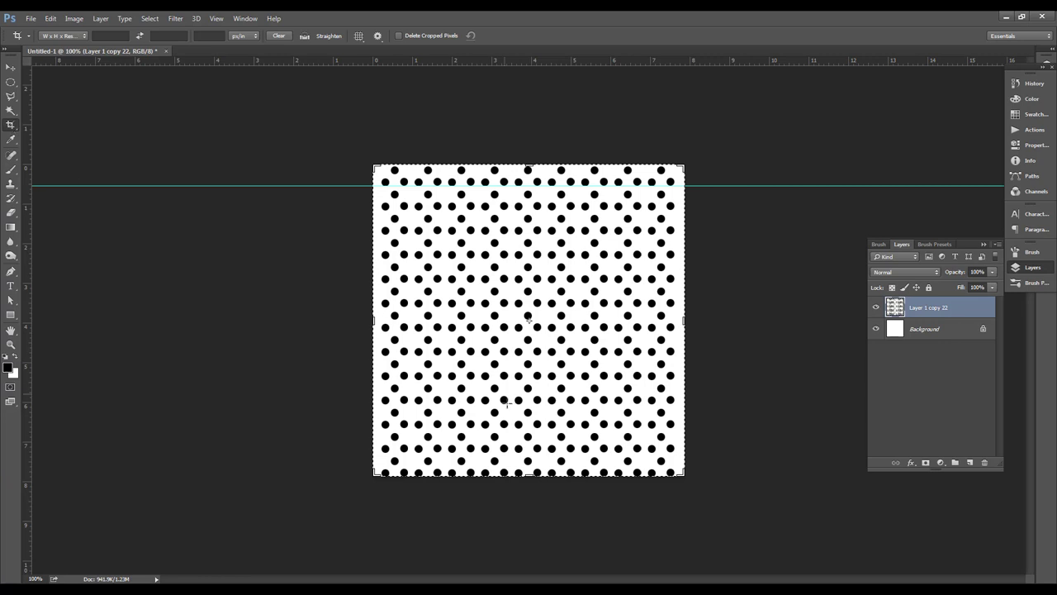
{"action": "left_click_drag", "start_coordinate": [530, 474], "coordinate": [544, 483]}
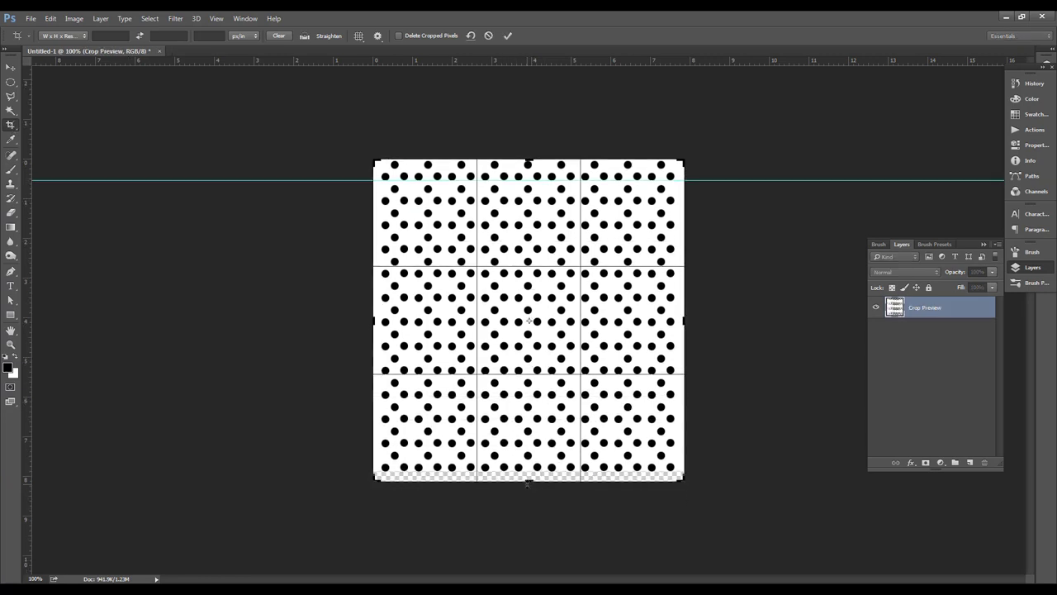
{"action": "left_click_drag", "start_coordinate": [529, 479], "coordinate": [531, 481]}
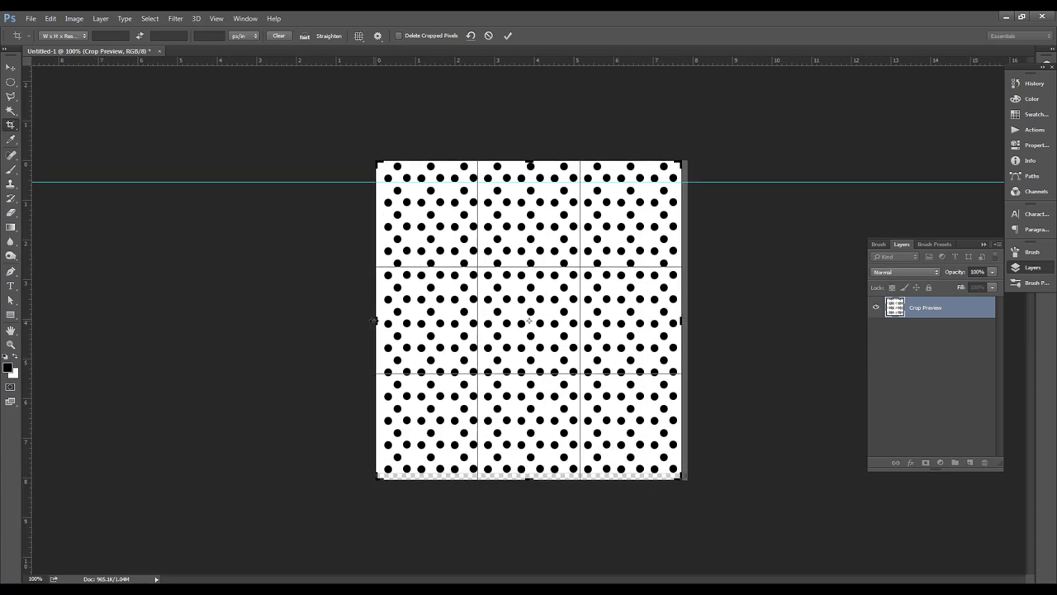
{"action": "left_click_drag", "start_coordinate": [375, 321], "coordinate": [377, 321]}
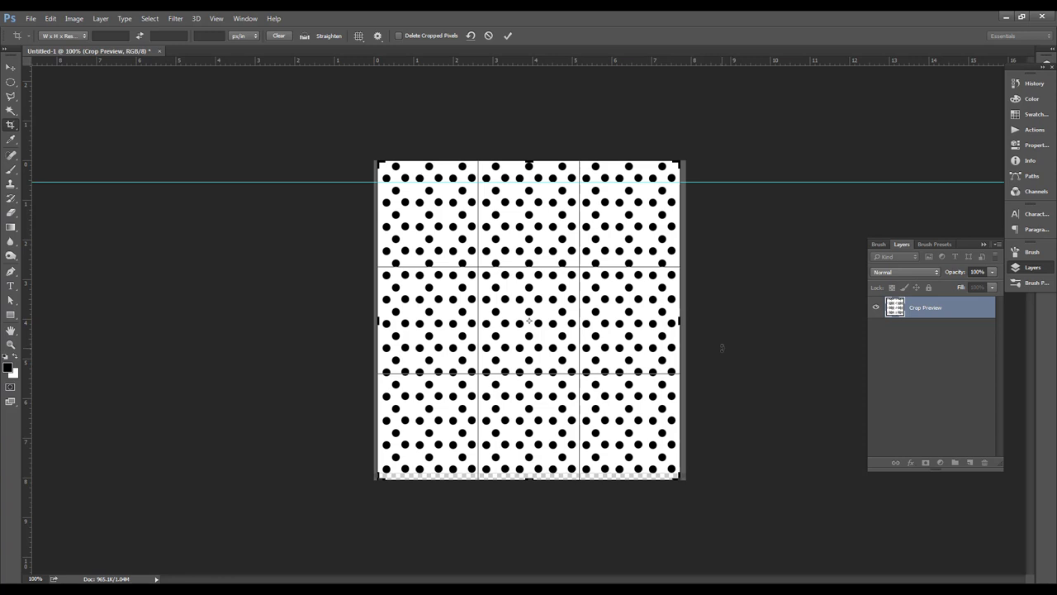
{"action": "key", "text": "Return"}
Step: Select Layer 0 beneath the dots and return to the Move tool
{"action": "left_click", "coordinate": [932, 331]}
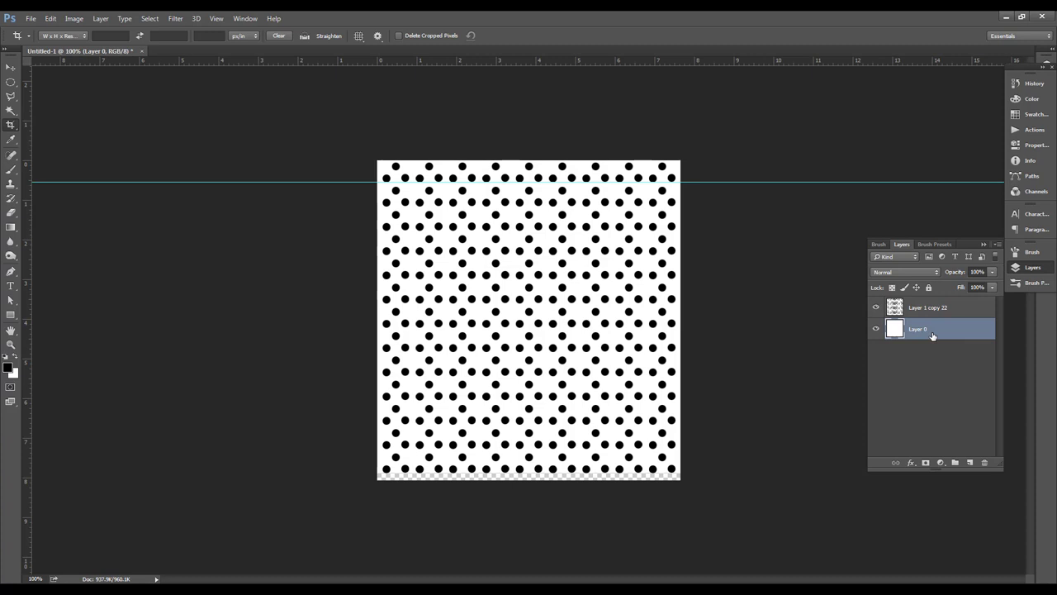
{"action": "scroll", "coordinate": [611, 301], "scroll_direction": "up", "scroll_amount": 5, "text": "alt"}
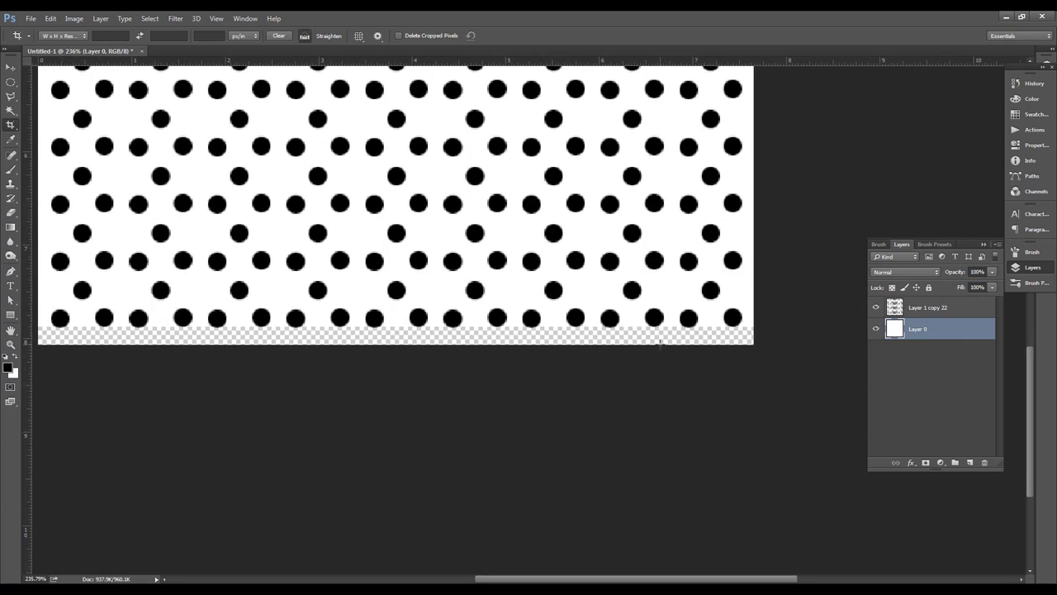
{"action": "key", "text": "ctrl"}
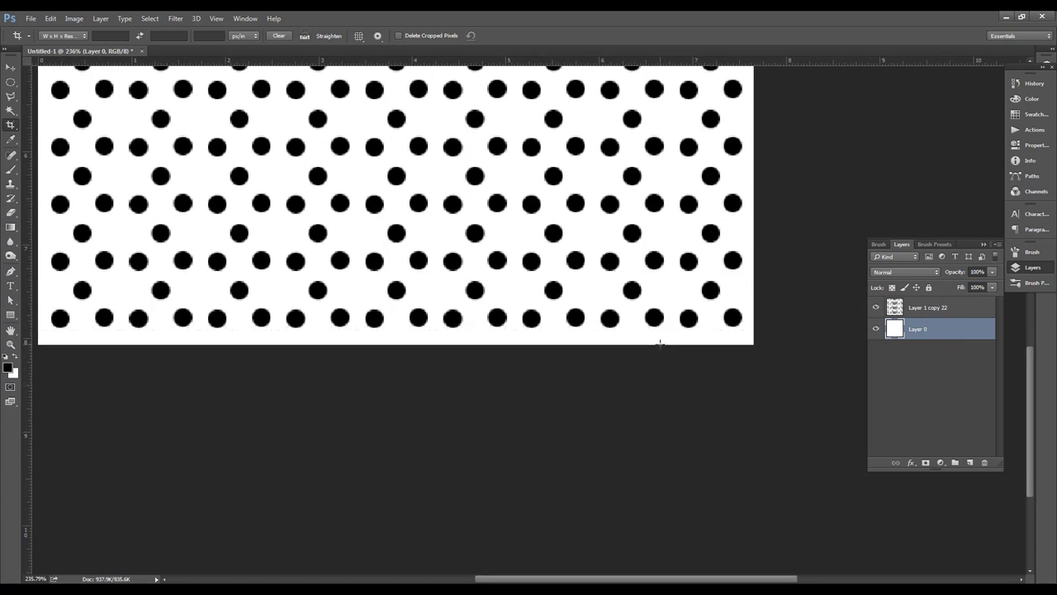
{"action": "scroll", "coordinate": [625, 333], "scroll_direction": "down", "scroll_amount": 2, "text": "alt"}
{"action": "key", "text": "v"}
{"action": "scroll", "coordinate": [621, 327], "scroll_direction": "down", "scroll_amount": 2, "text": "alt"}
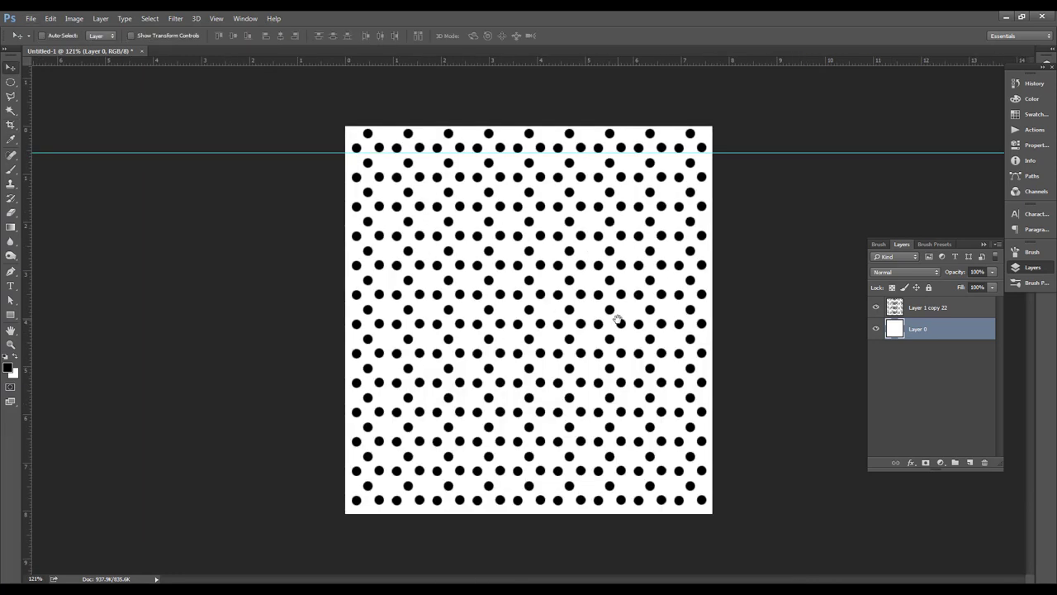
Step: Save the pattern as a new JPEG file named MESH OP
{"action": "key", "text": "ctrl+shift+s"}
{"action": "type", "text": "MESH OP"}
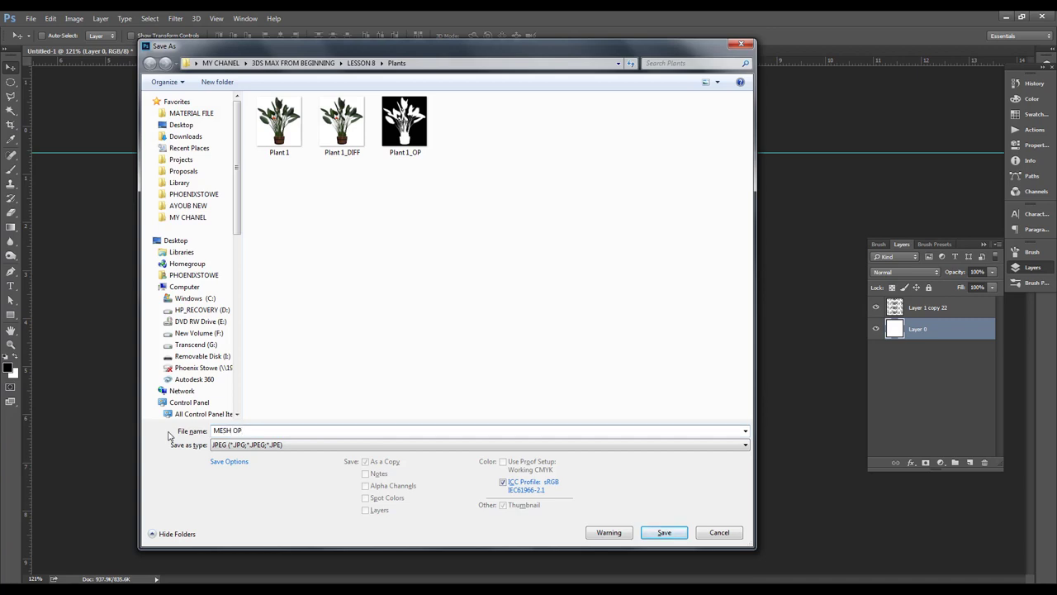
{"action": "key", "text": "Return"}
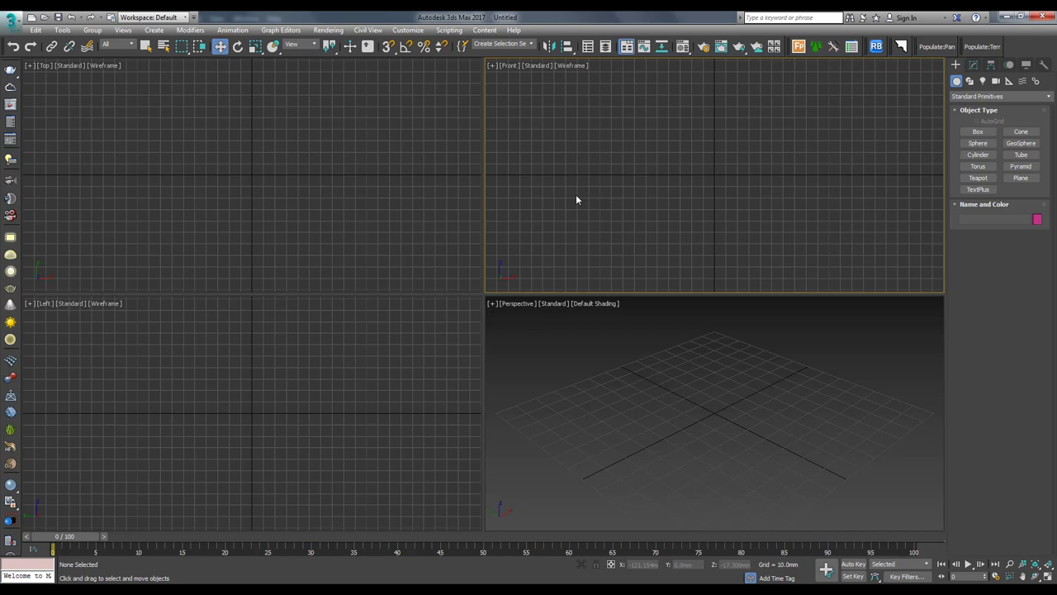
Step: Maximize the Left viewport and choose the Rectangle shape tool
{"action": "left_click", "coordinate": [295, 148]}
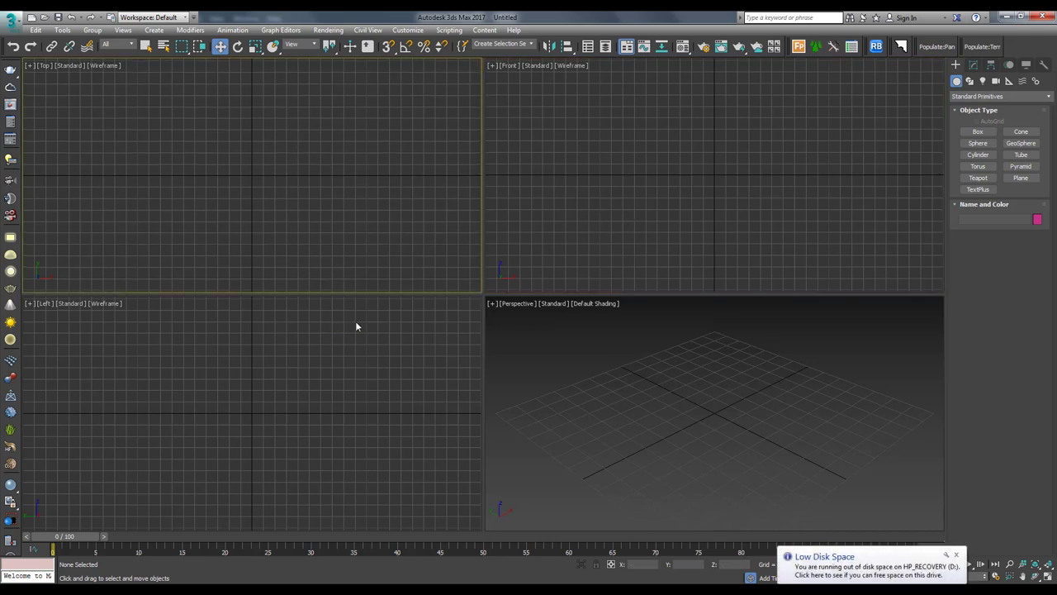
{"action": "left_click", "coordinate": [383, 325]}
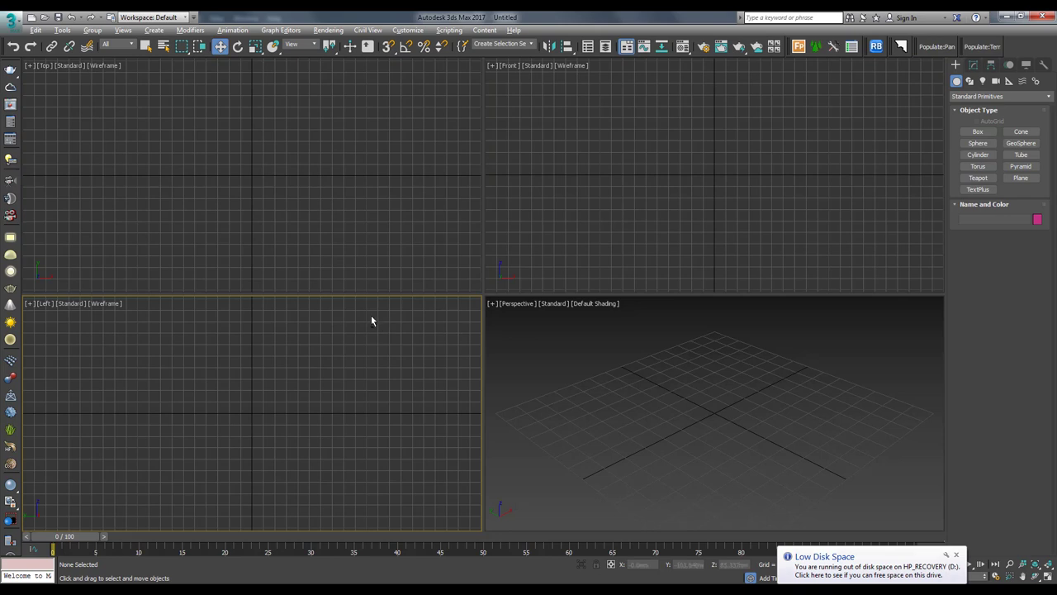
{"action": "key", "text": "alt+w"}
{"action": "left_click", "coordinate": [970, 80]}
{"action": "left_click", "coordinate": [1022, 142]}
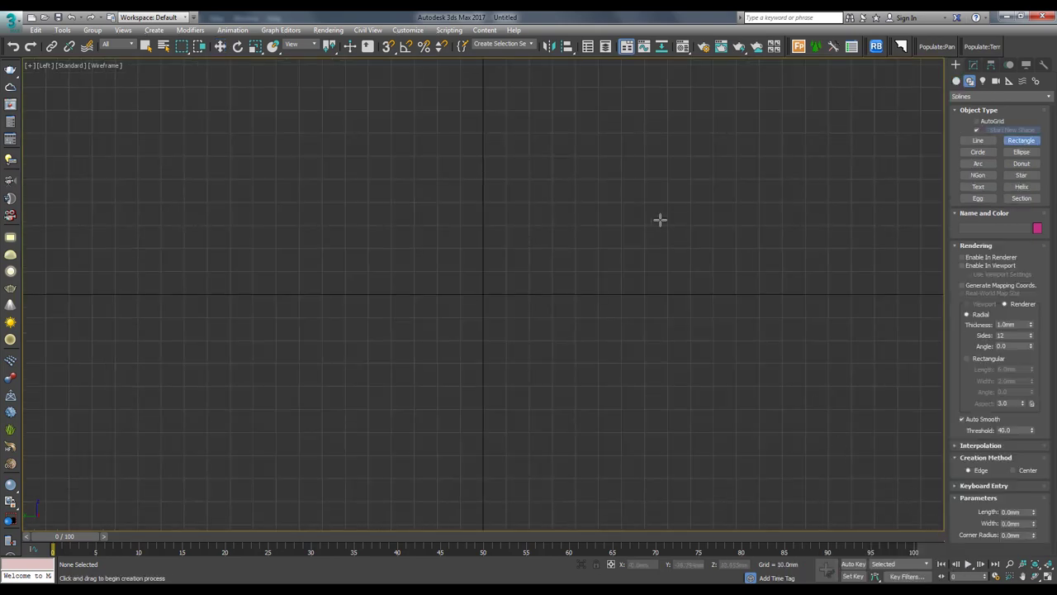
{"action": "middle_click_drag", "start_coordinate": [660, 220], "coordinate": [644, 286]}
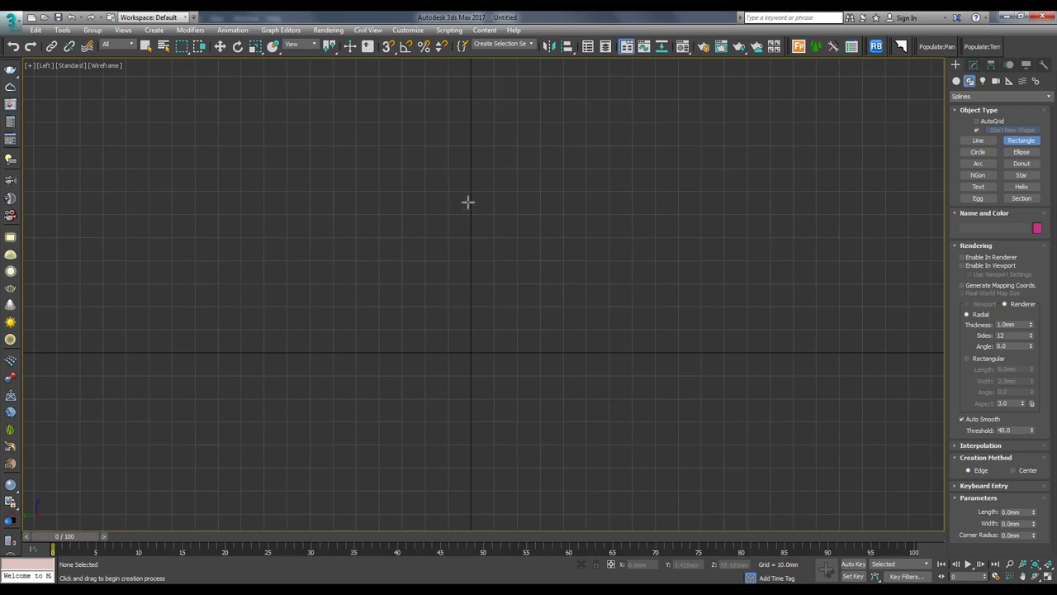
Step: Draw Rectangle001 and set its Length to 450 mm and Width to 500 mm
{"action": "middle_click_drag", "start_coordinate": [474, 199], "coordinate": [434, 184]}
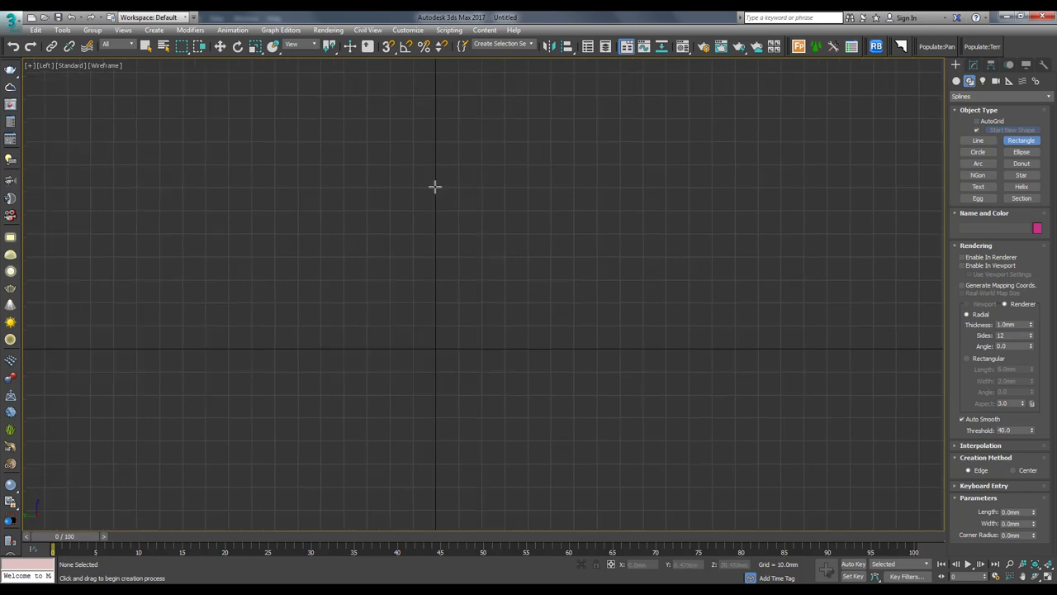
{"action": "mouse_move", "coordinate": [414, 188]}
{"action": "left_mouse_down"}
{"action": "mouse_move", "coordinate": [557, 353]}
{"action": "mouse_move", "coordinate": [588, 347]}
{"action": "left_mouse_up"}
{"action": "key", "text": "w"}
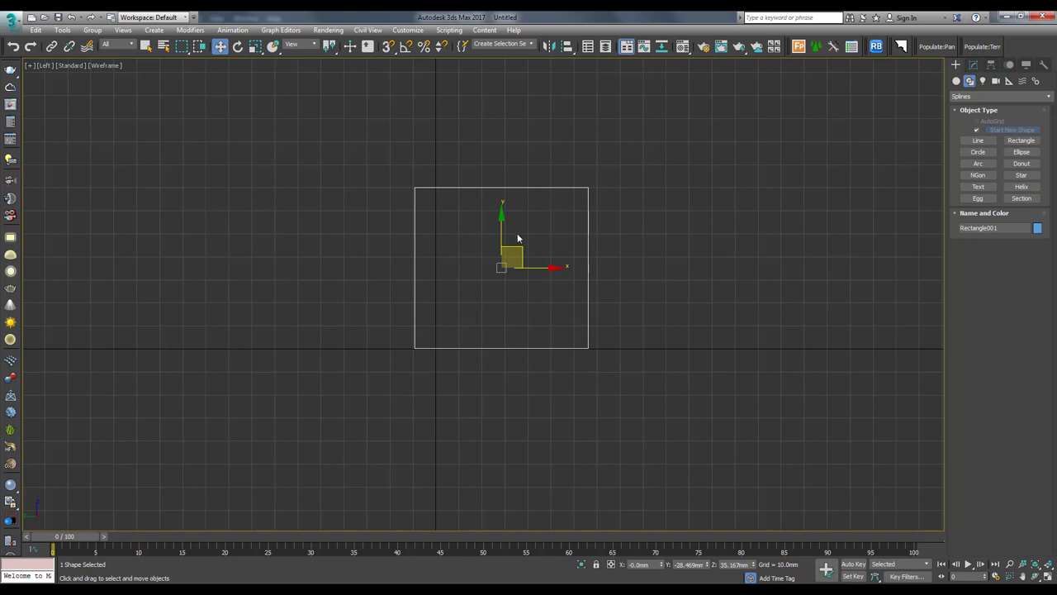
{"action": "middle_click_drag", "start_coordinate": [597, 244], "coordinate": [618, 256]}
{"action": "left_click", "coordinate": [974, 65]}
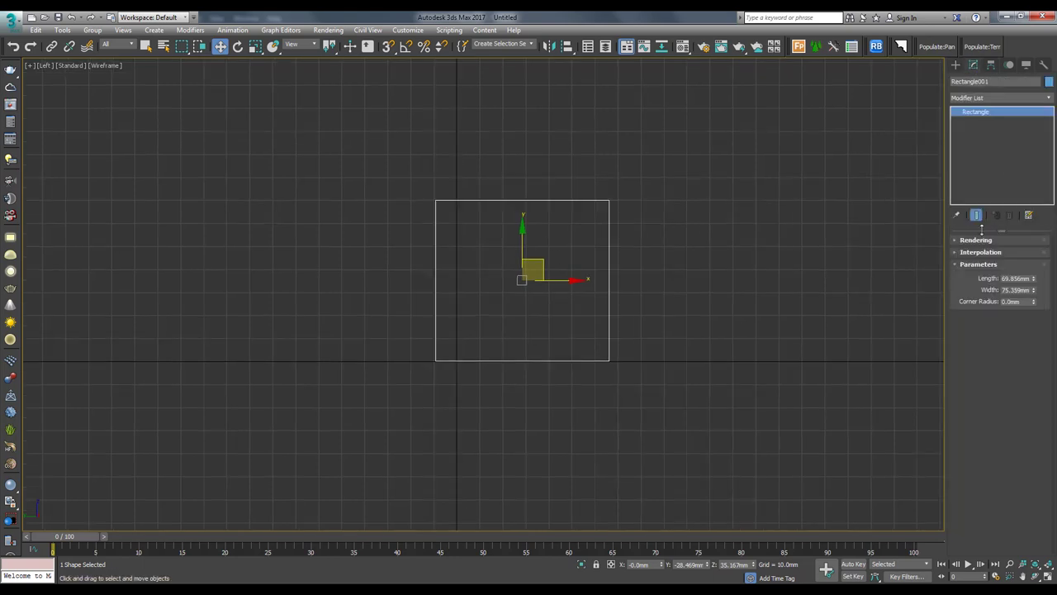
{"action": "scroll", "coordinate": [602, 338], "scroll_direction": "down", "scroll_amount": 5}
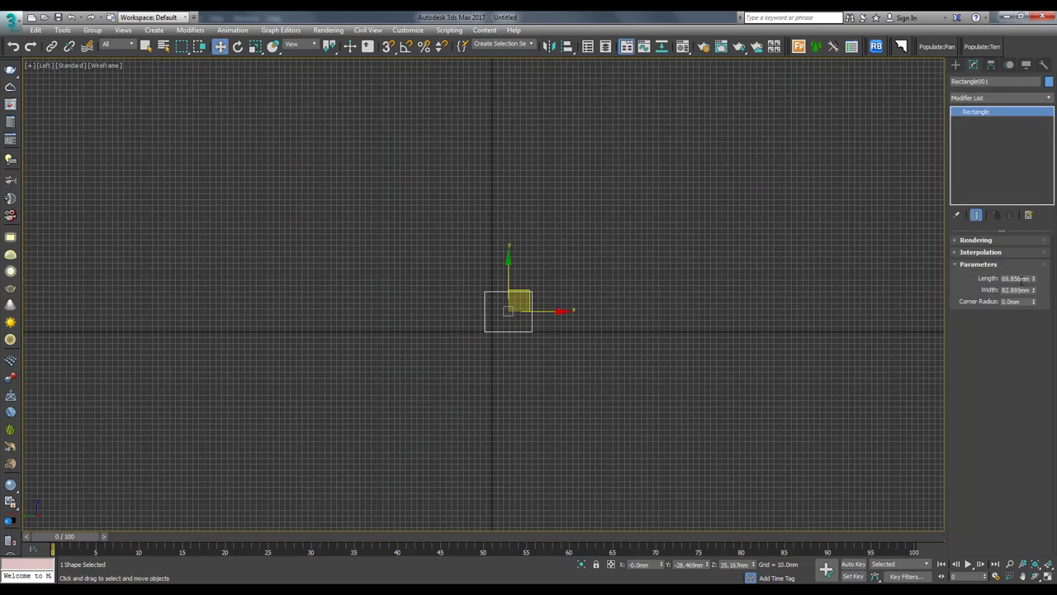
{"action": "double_click", "coordinate": [1015, 278]}
{"action": "type", "text": "450"}
{"action": "key", "text": "Tab"}
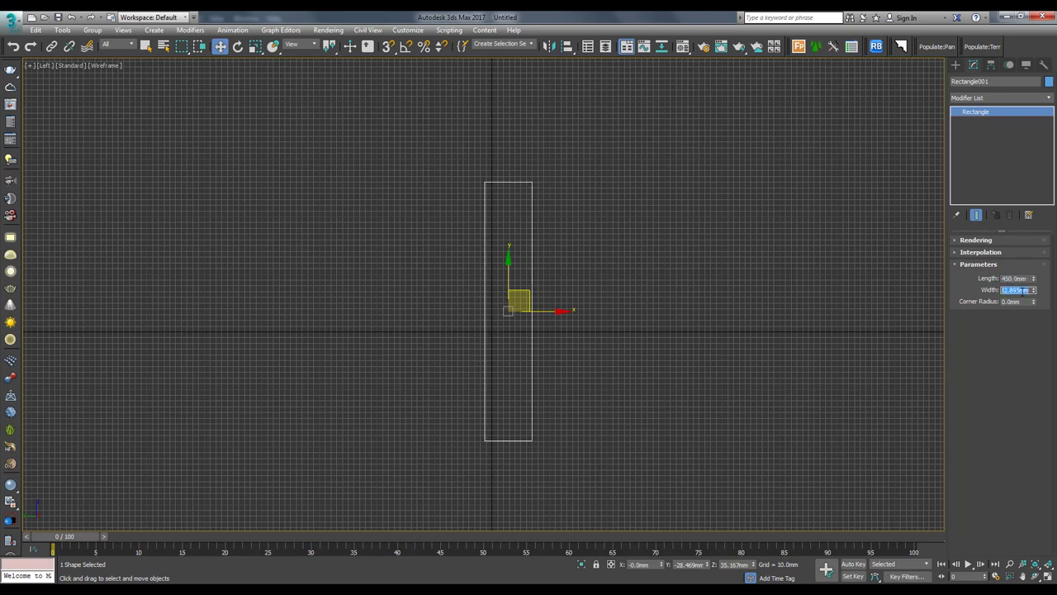
{"action": "type", "text": "500"}
{"action": "key", "text": "Return"}
Step: Pan and zoom the Left view to recentre the 450 × 500 mm rectangle
{"action": "scroll", "coordinate": [723, 241], "scroll_direction": "down", "scroll_amount": 3}
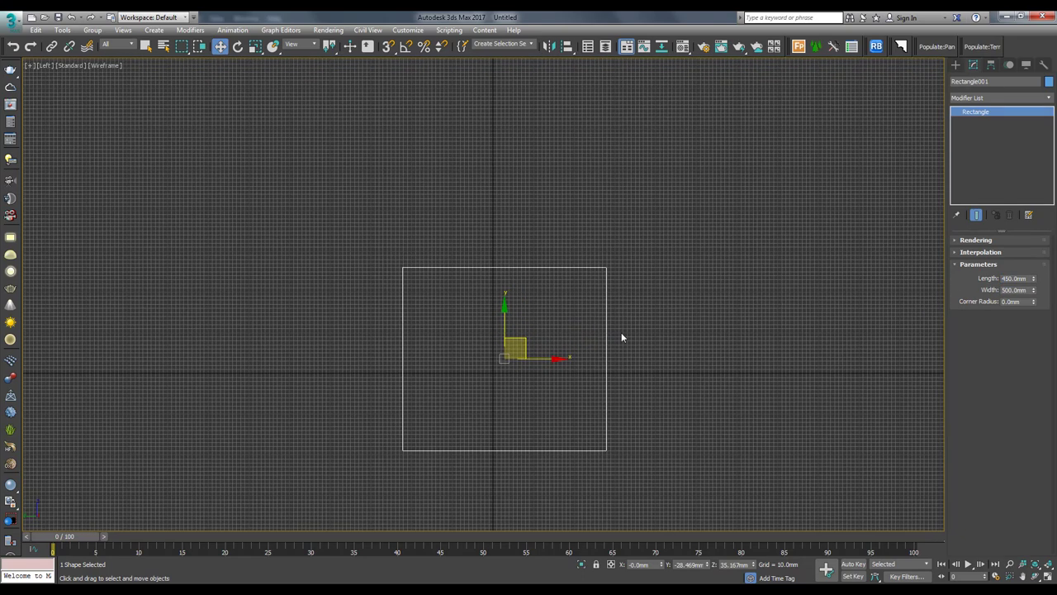
{"action": "middle_click_drag", "start_coordinate": [523, 330], "coordinate": [533, 236]}
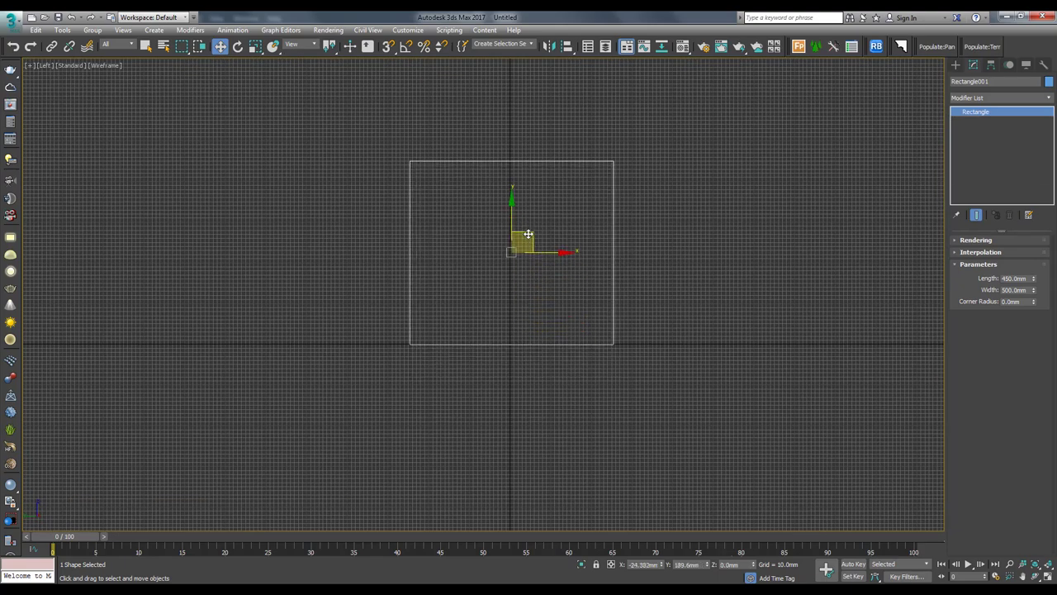
{"action": "scroll", "coordinate": [548, 285], "scroll_direction": "down", "scroll_amount": 2}
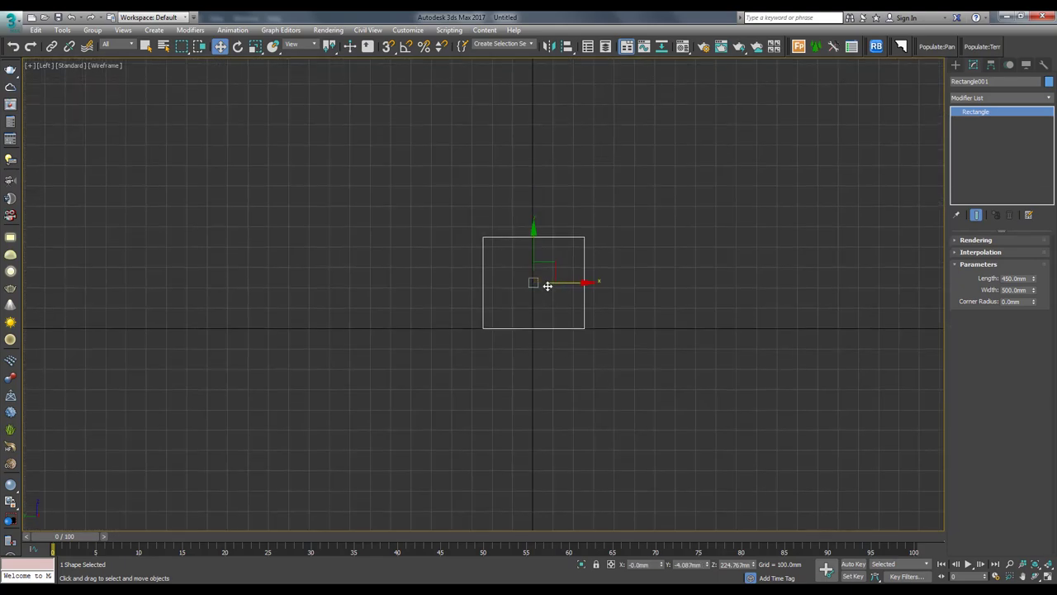
{"action": "scroll", "coordinate": [548, 285], "scroll_direction": "up", "scroll_amount": 2}
{"action": "middle_click_drag", "start_coordinate": [548, 285], "coordinate": [564, 280]}
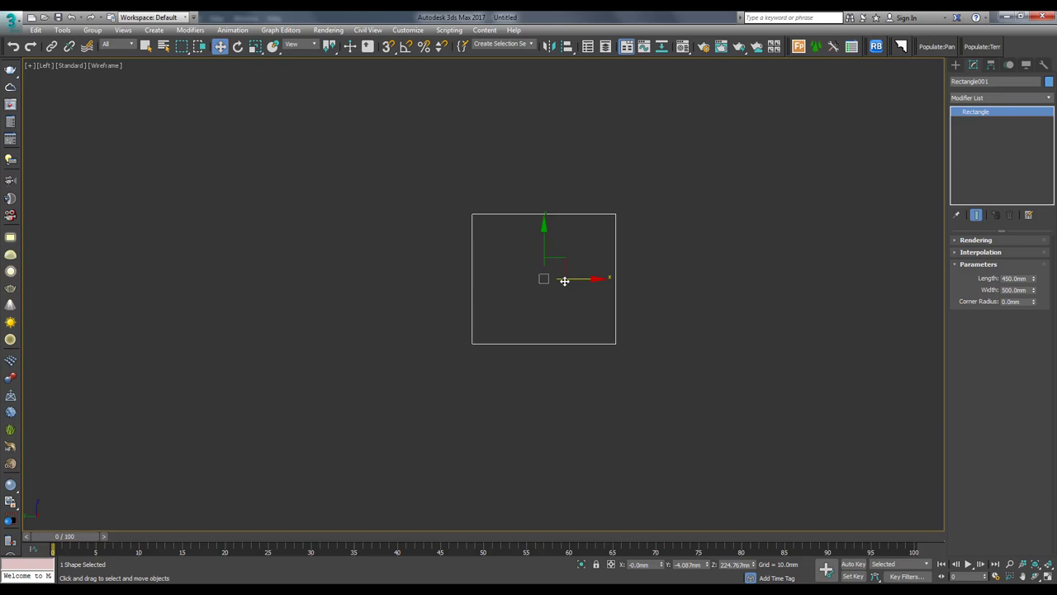
{"action": "scroll", "coordinate": [533, 271], "scroll_direction": "up", "scroll_amount": 2}
{"action": "scroll", "coordinate": [569, 274], "scroll_direction": "down", "scroll_amount": 2}
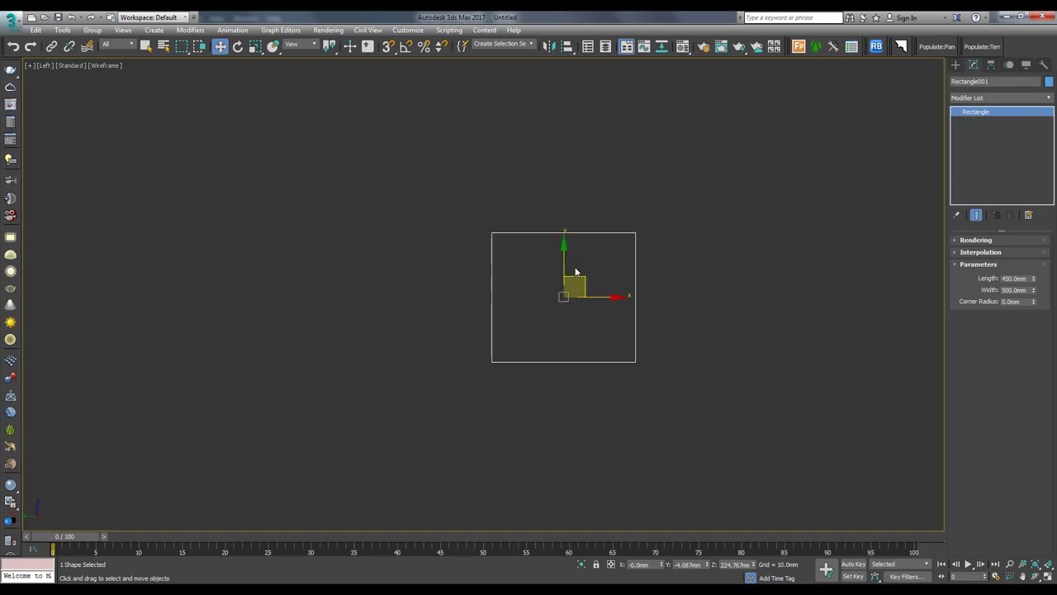
{"action": "mouse_move", "coordinate": [573, 268]}
{"action": "middle_mouse_down"}
{"action": "mouse_move", "coordinate": [543, 305]}
{"action": "mouse_move", "coordinate": [605, 299]}
{"action": "middle_mouse_up"}
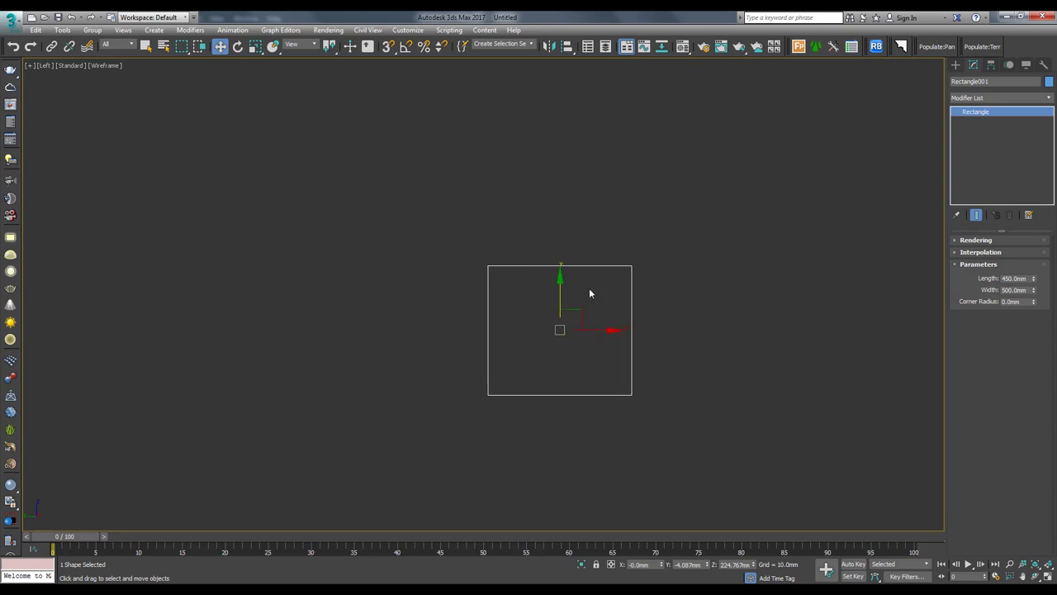
Step: Clone the rectangle as copy Rectangle002 and move it left of the original
{"action": "key", "text": "ctrl+v"}
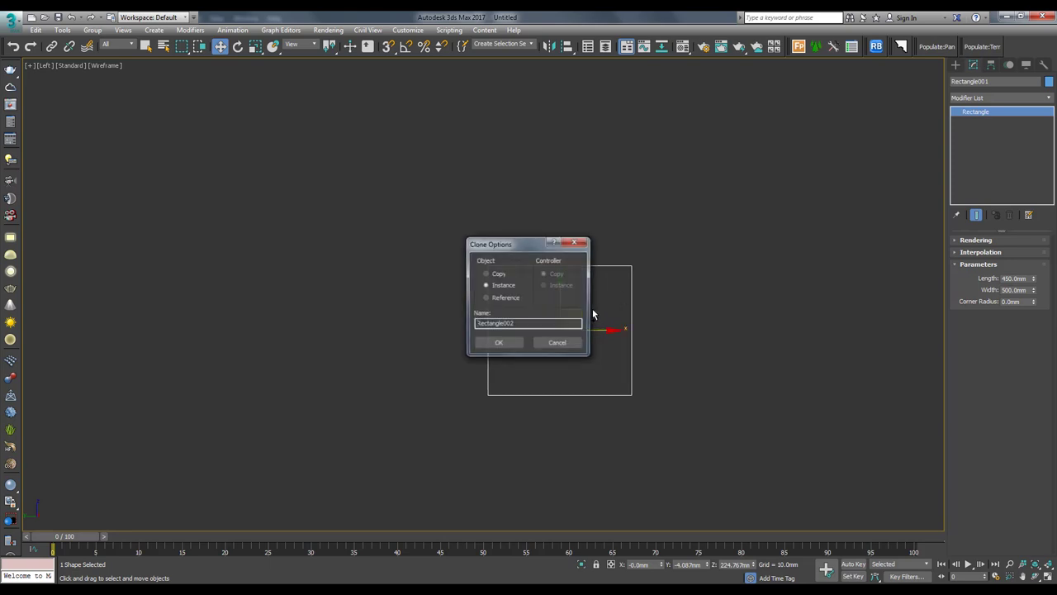
{"action": "left_click", "coordinate": [498, 343]}
{"action": "left_click_drag", "start_coordinate": [594, 331], "coordinate": [493, 347]}
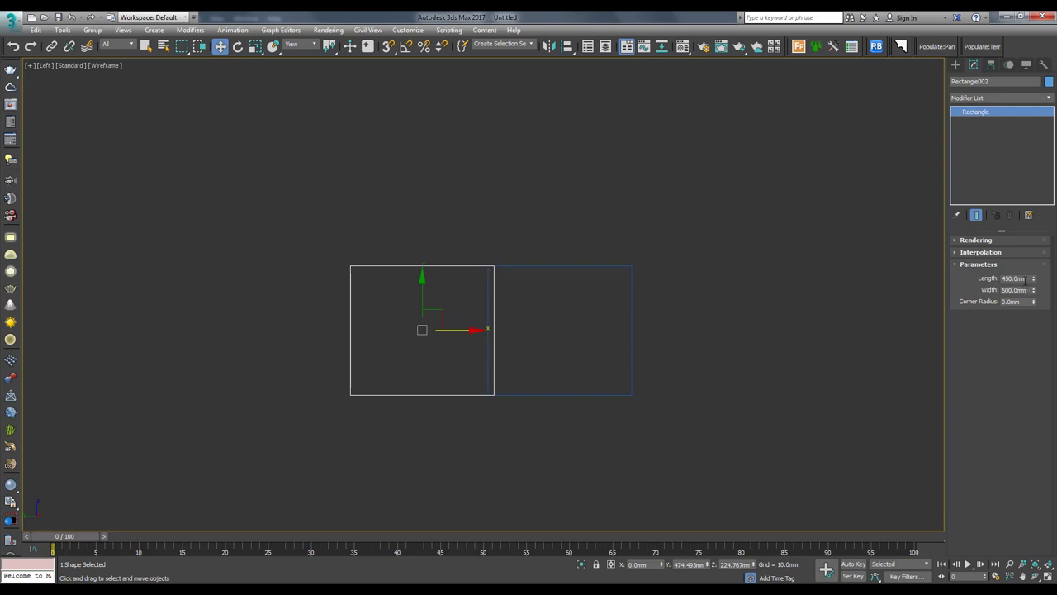
Step: Give Rectangle002 a 150 mm width and 850 mm length, standing beside Rectangle001
{"action": "left_click_drag", "start_coordinate": [1033, 290], "coordinate": [1033, 302]}
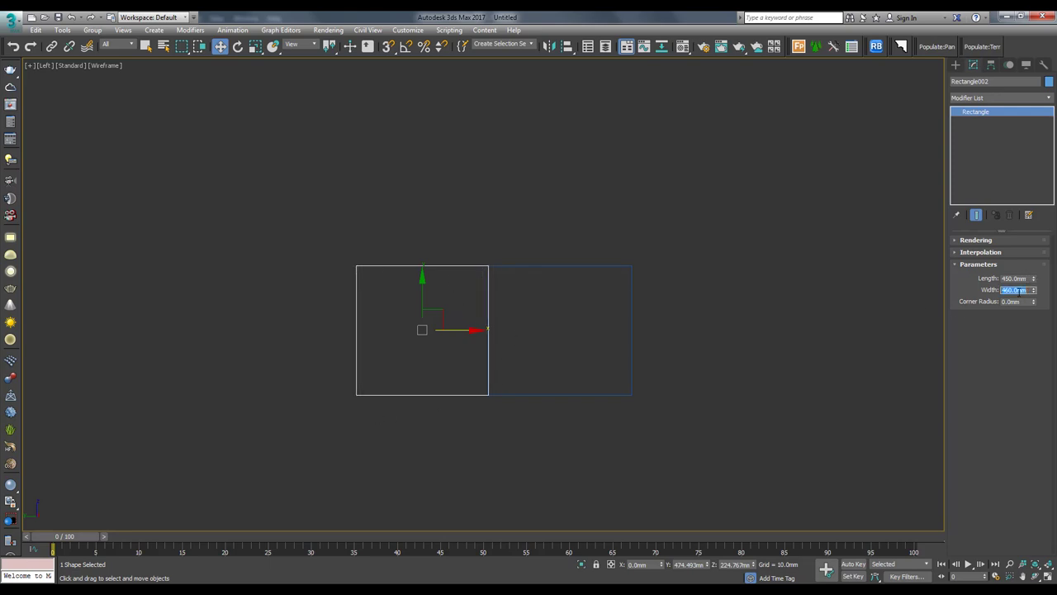
{"action": "type", "text": "150"}
{"action": "key", "text": "Return"}
{"action": "key", "text": "s"}
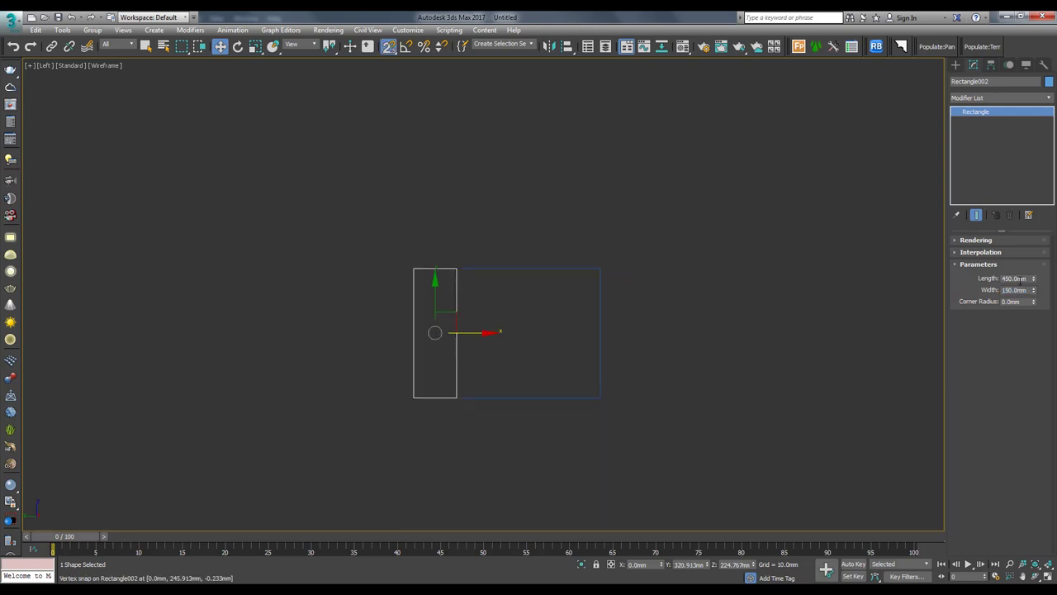
{"action": "double_click", "coordinate": [1020, 280]}
{"action": "type", "text": "850"}
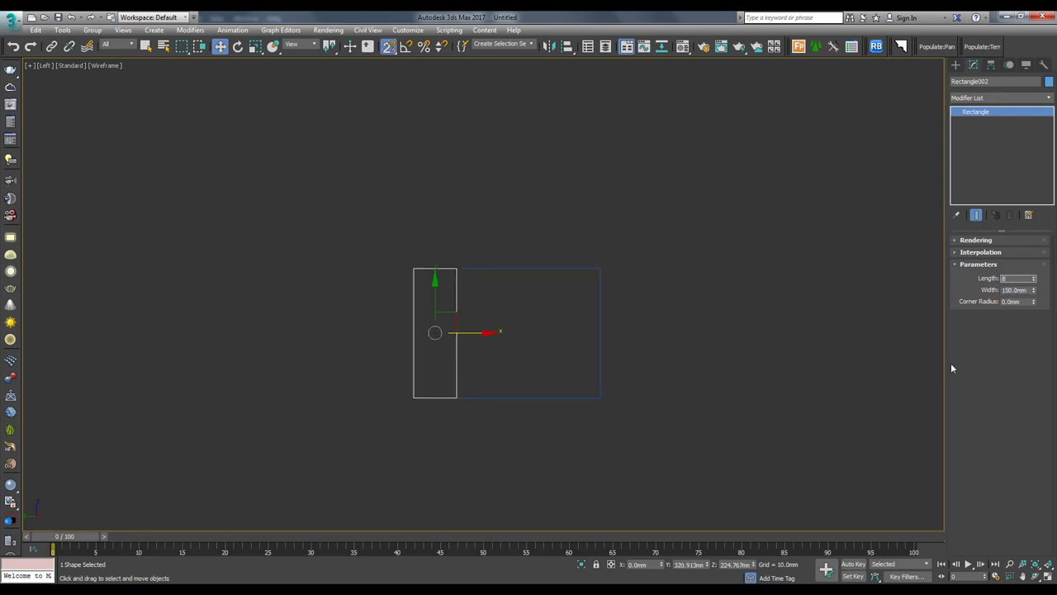
{"action": "key", "text": "Return"}
{"action": "middle_click_drag", "start_coordinate": [461, 385], "coordinate": [422, 358]}
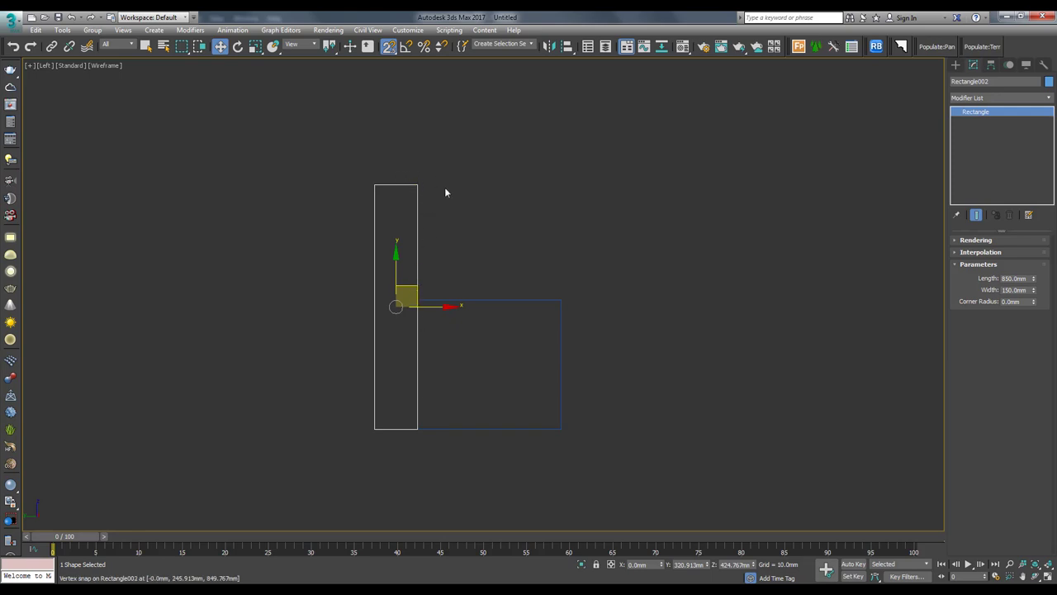
{"action": "left_click_drag", "start_coordinate": [436, 294], "coordinate": [559, 325]}
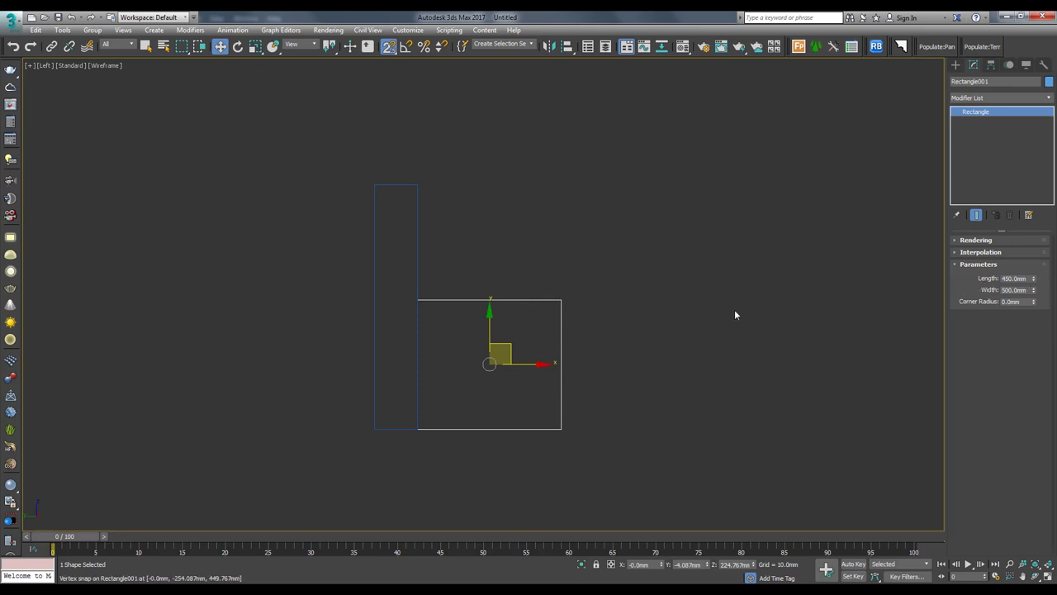
{"action": "left_click", "coordinate": [685, 318]}
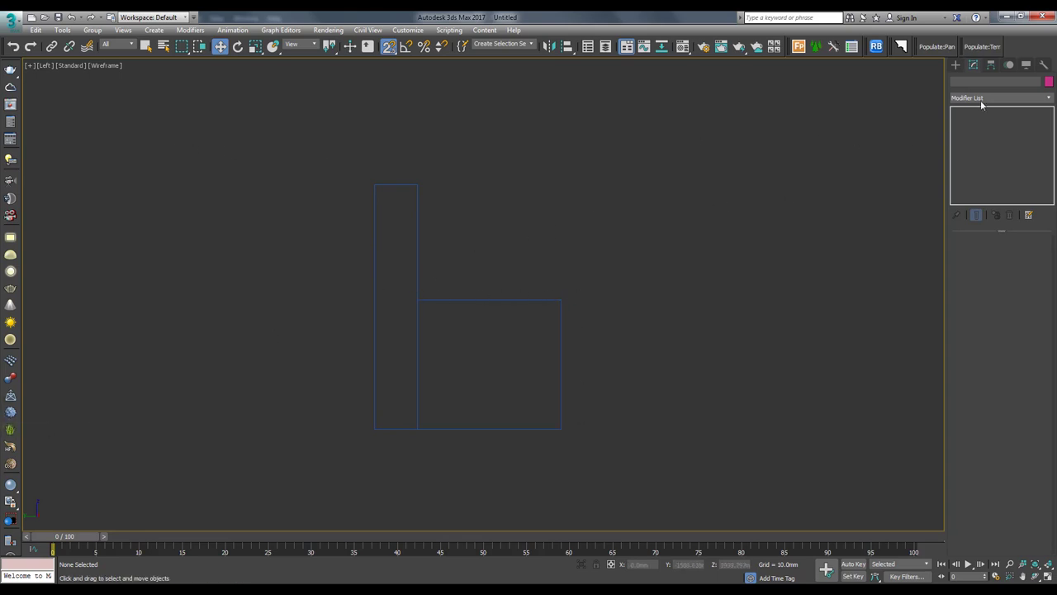
Step: Draw a snapped Line through the rectangles' six outer corners, forming an L-shaped profile
{"action": "left_click", "coordinate": [957, 65]}
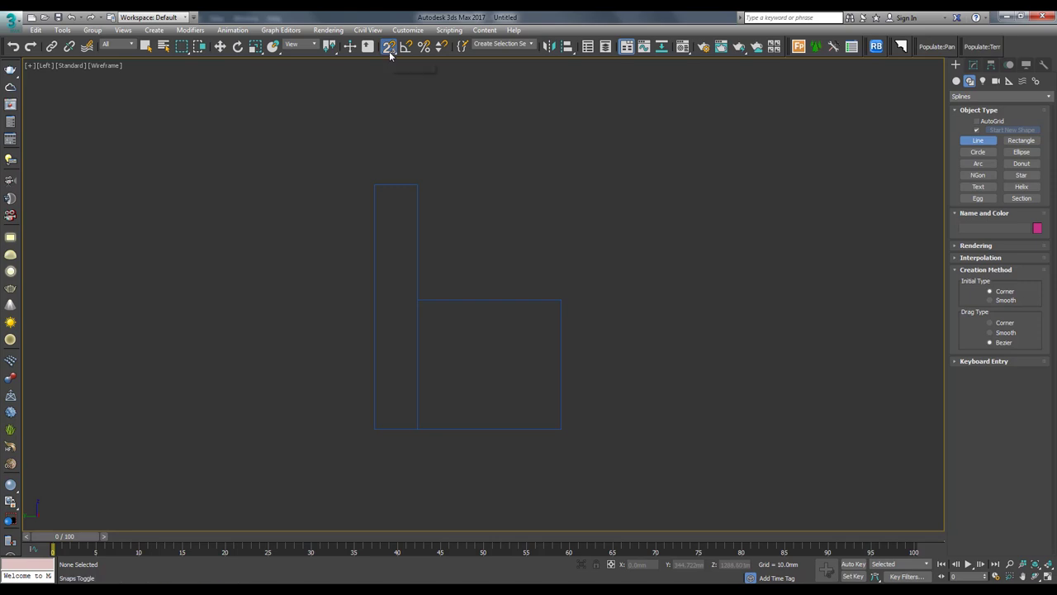
{"action": "right_click", "coordinate": [389, 51]}
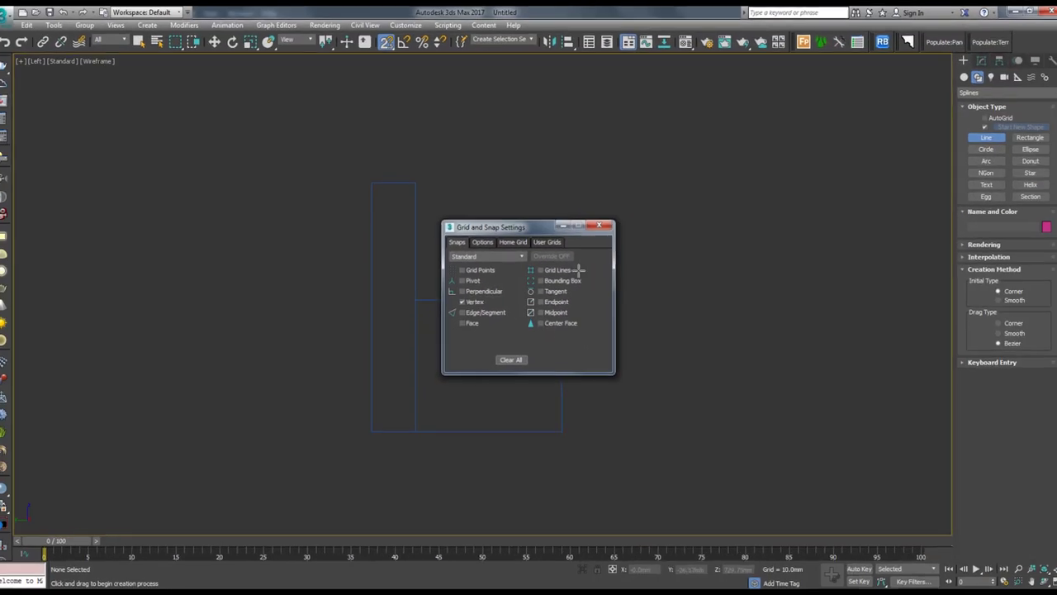
{"action": "left_click", "coordinate": [374, 428]}
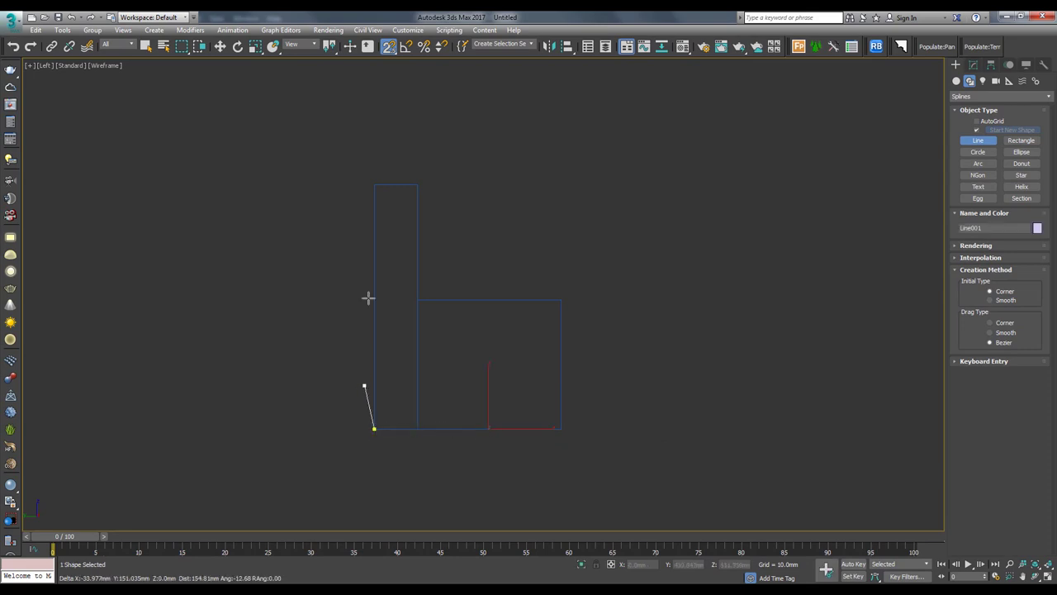
{"action": "left_click", "coordinate": [375, 184]}
{"action": "left_click", "coordinate": [417, 185]}
{"action": "left_click", "coordinate": [417, 299]}
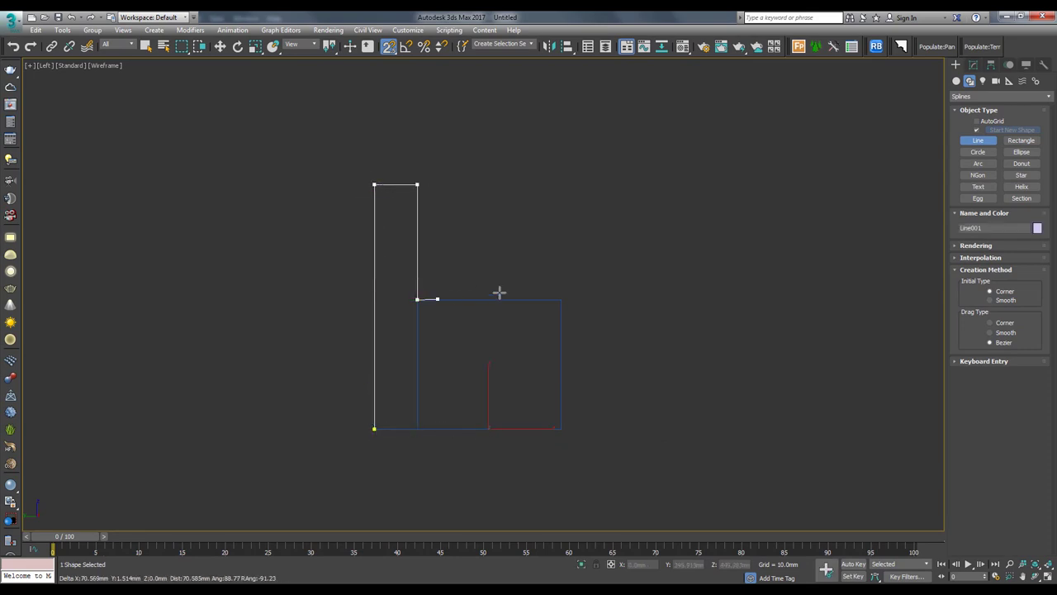
{"action": "left_click", "coordinate": [561, 299]}
{"action": "left_click", "coordinate": [561, 428]}
{"action": "right_click", "coordinate": [658, 420]}
{"action": "key", "text": "w"}
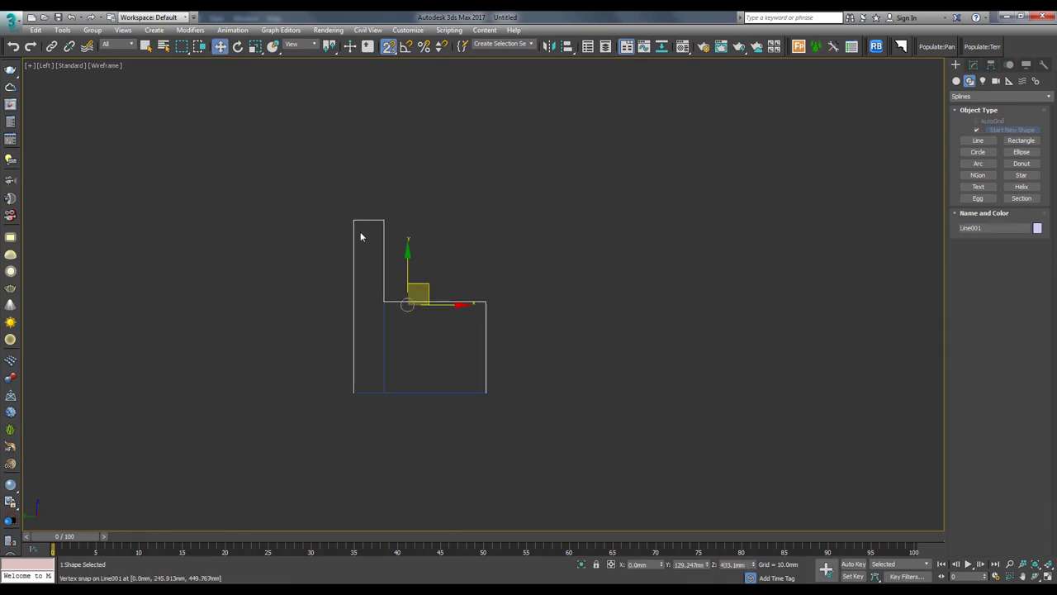
Step: Move the rectangles away from the line and select all its vertices
{"action": "left_click_drag", "start_coordinate": [421, 362], "coordinate": [383, 409]}
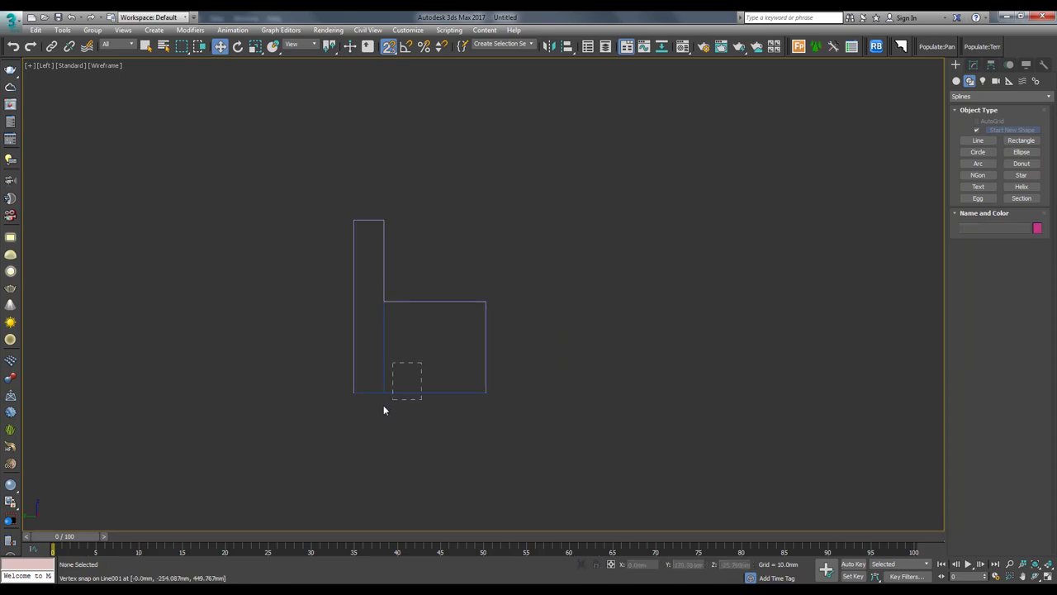
{"action": "left_click_drag", "start_coordinate": [409, 306], "coordinate": [578, 311]}
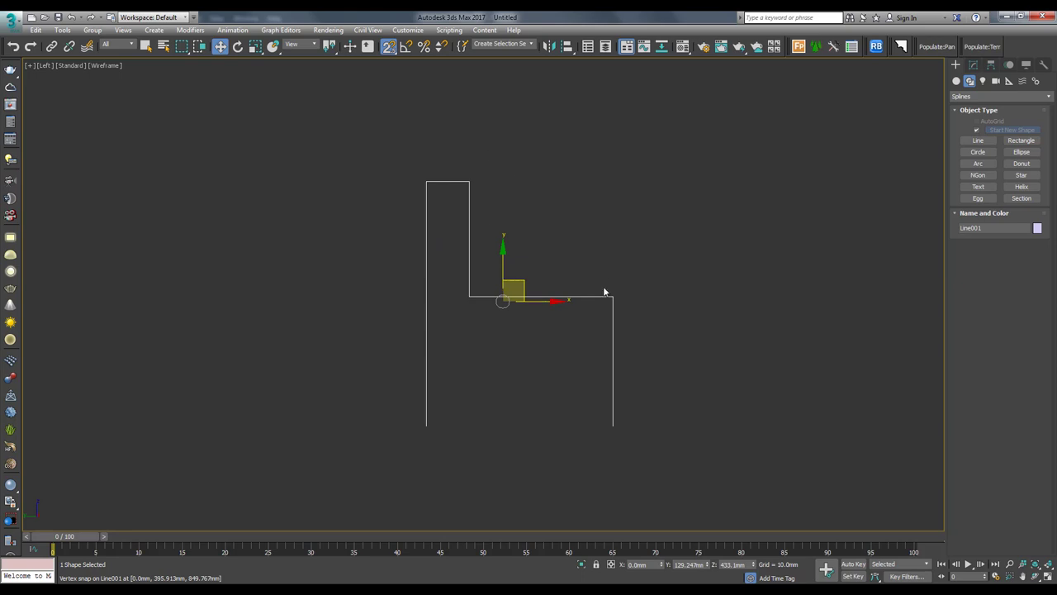
{"action": "middle_click_drag", "start_coordinate": [488, 332], "coordinate": [435, 322]}
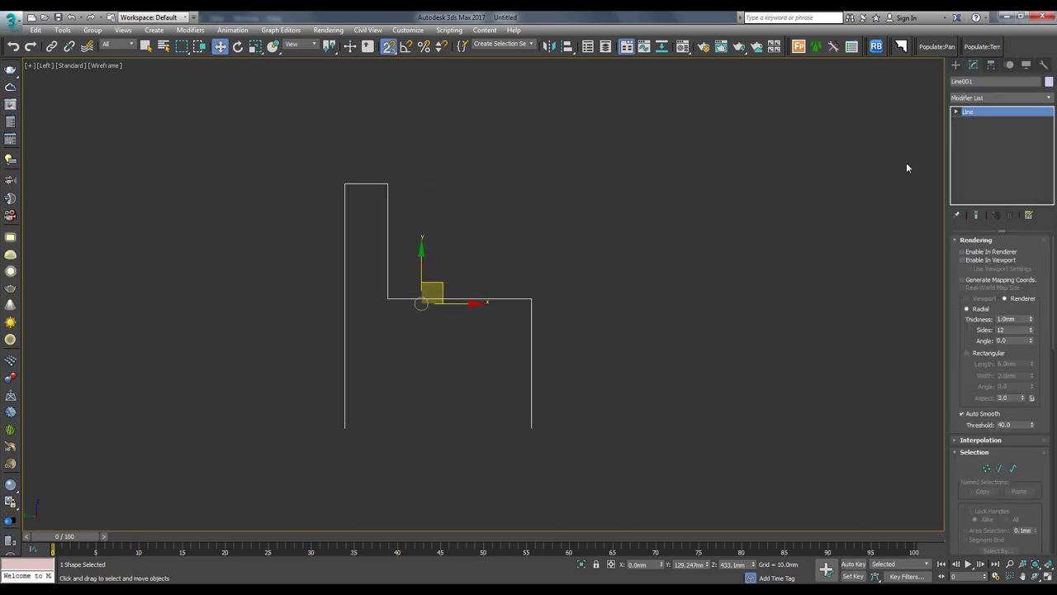
{"action": "left_click", "coordinate": [956, 111]}
{"action": "left_click", "coordinate": [976, 120]}
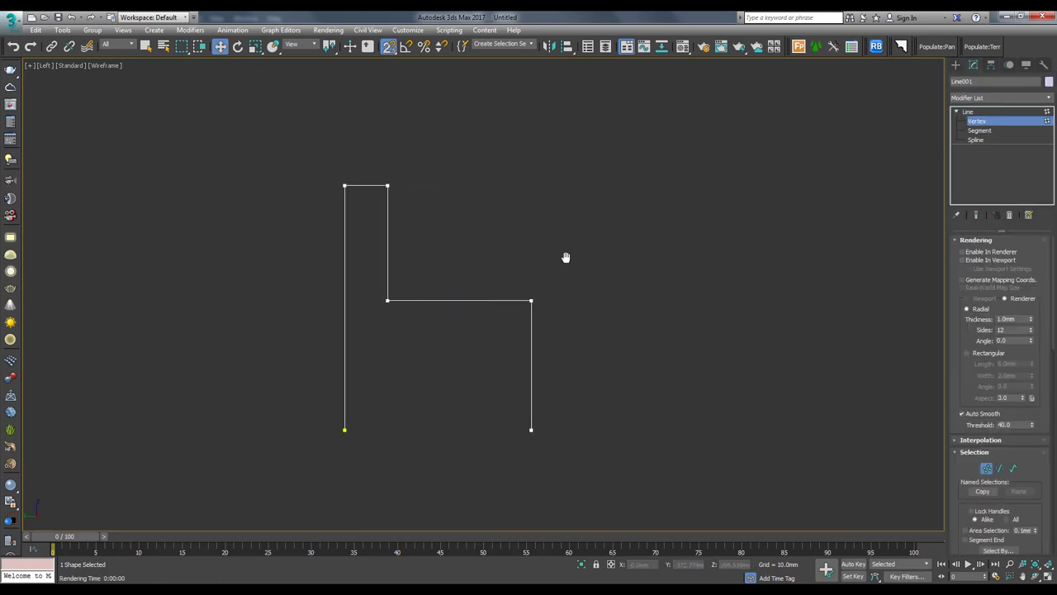
{"action": "left_click_drag", "start_coordinate": [270, 168], "coordinate": [611, 477]}
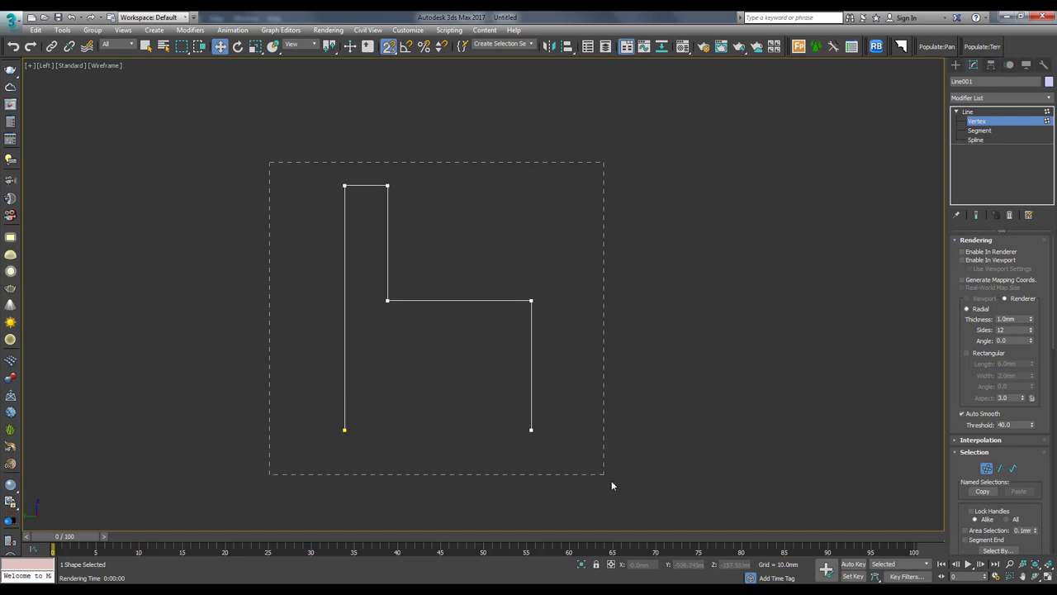
Step: Convert the line's vertices to Corner and select the three bend vertices
{"action": "right_click", "coordinate": [545, 421]}
{"action": "left_click", "coordinate": [520, 349]}
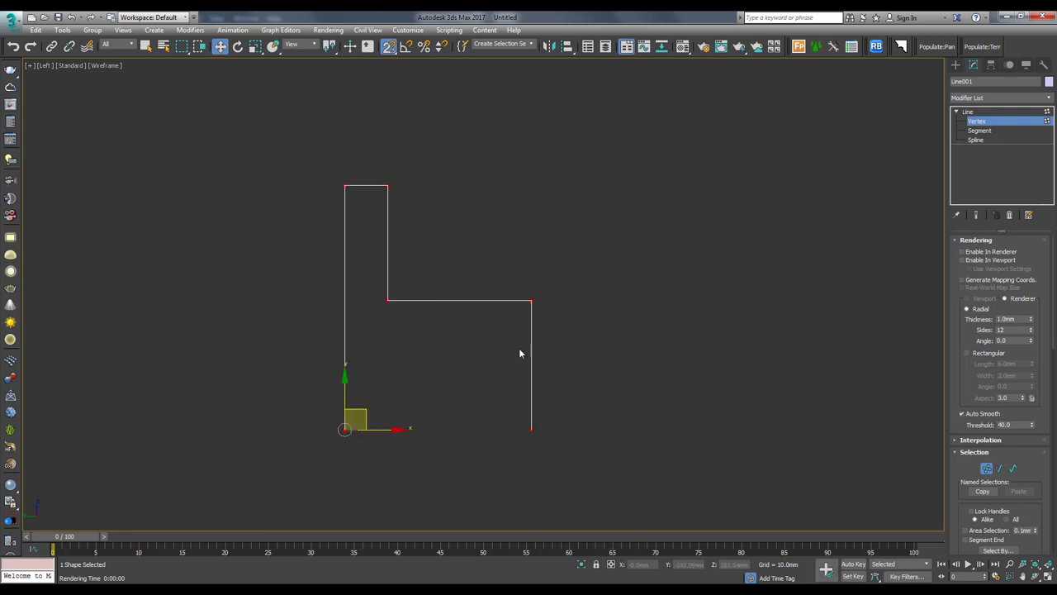
{"action": "left_click", "coordinate": [497, 250]}
{"action": "left_click", "coordinate": [387, 299]}
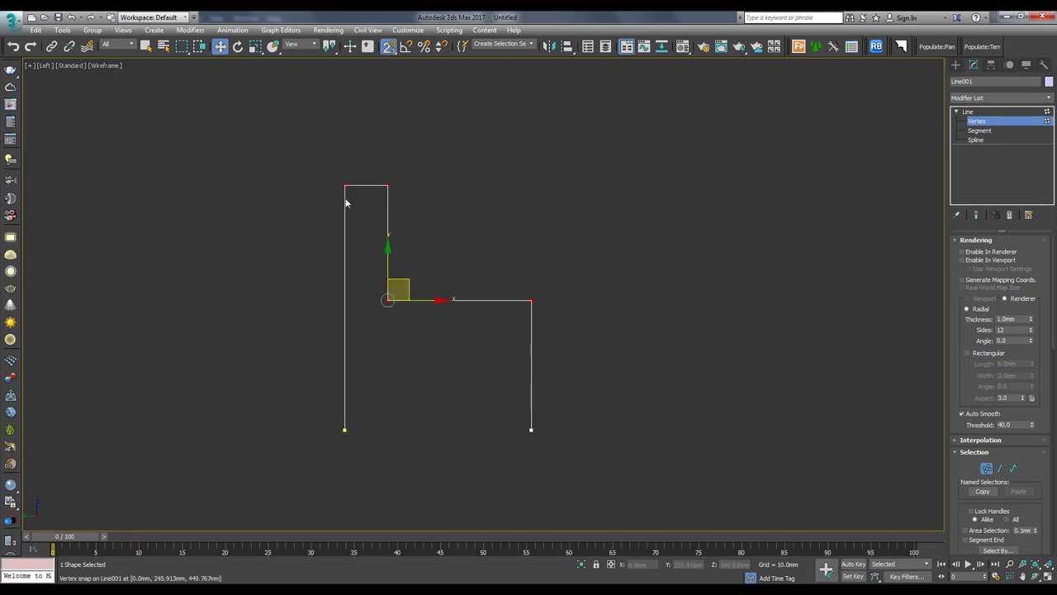
{"action": "left_click", "coordinate": [345, 185]}
{"action": "left_click", "coordinate": [531, 299]}
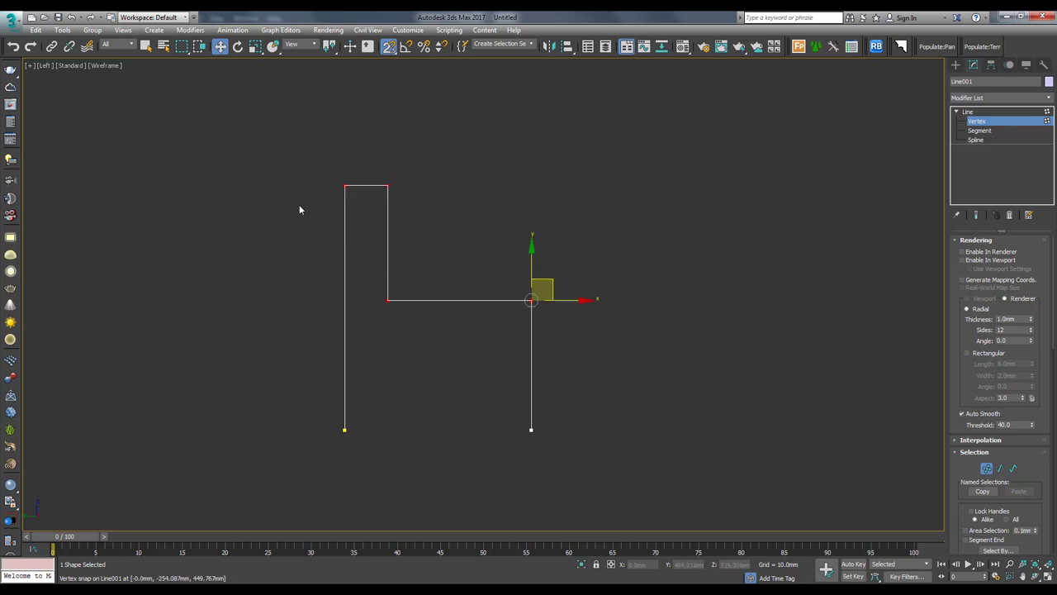
Step: Fillet the selected corners to about 59 mm and view the line in Perspective
{"action": "left_click_drag", "start_coordinate": [968, 402], "coordinate": [978, 213]}
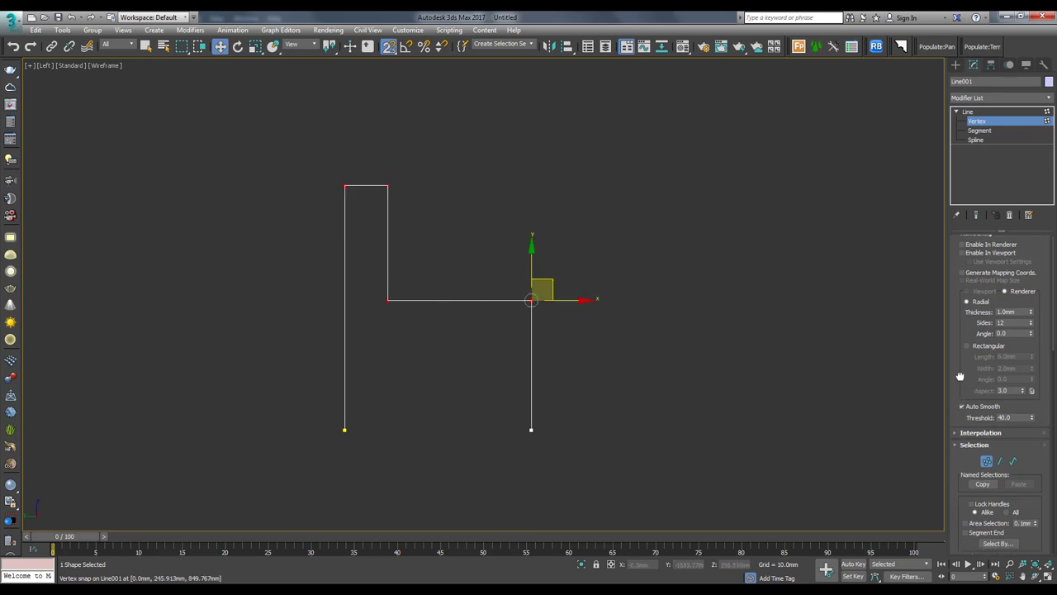
{"action": "scroll", "coordinate": [975, 410], "scroll_direction": "down", "scroll_amount": 5}
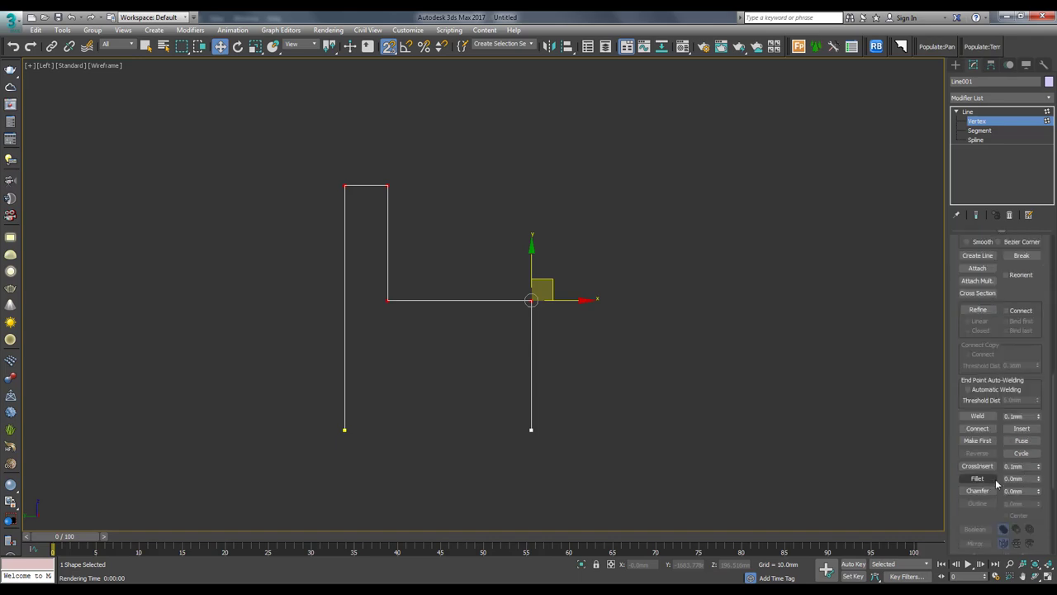
{"action": "left_click", "coordinate": [987, 479]}
{"action": "left_click_drag", "start_coordinate": [533, 300], "coordinate": [551, 280]}
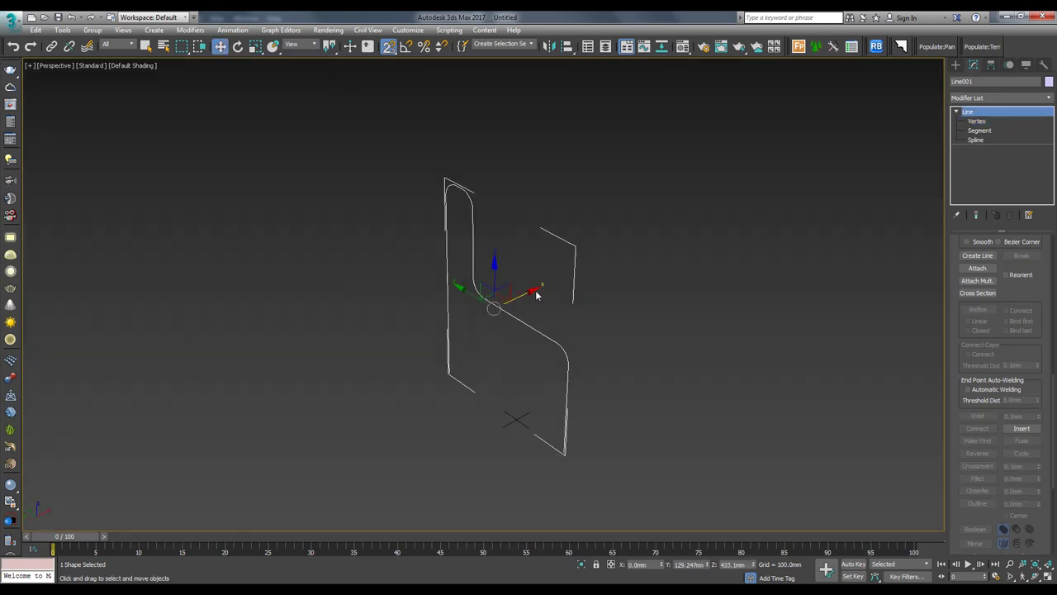
{"action": "middle_click_drag", "start_coordinate": [538, 291], "coordinate": [523, 282]}
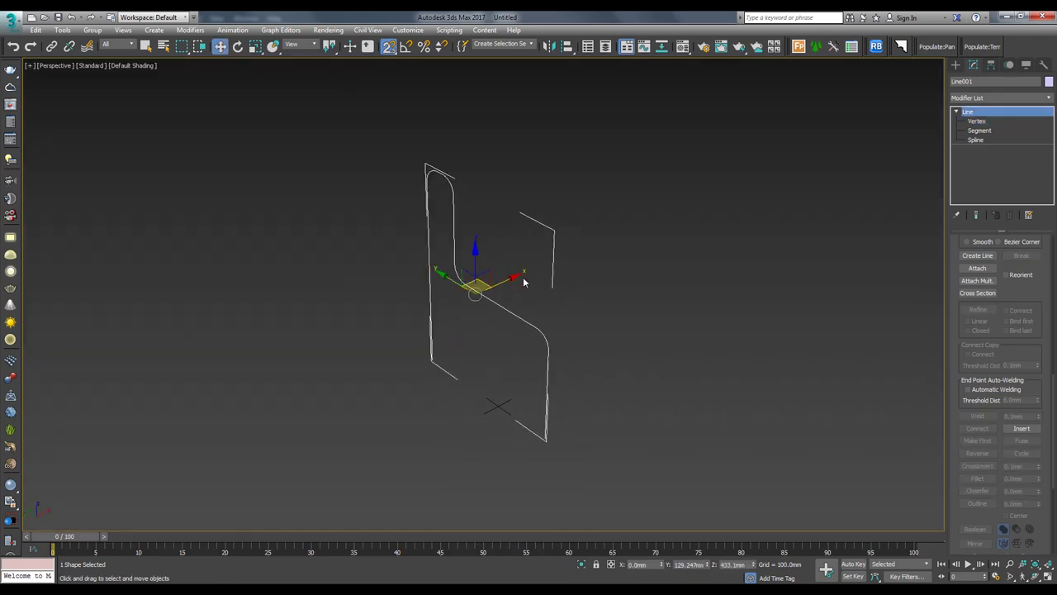
{"action": "scroll", "coordinate": [1022, 300], "scroll_direction": "down", "scroll_amount": 5}
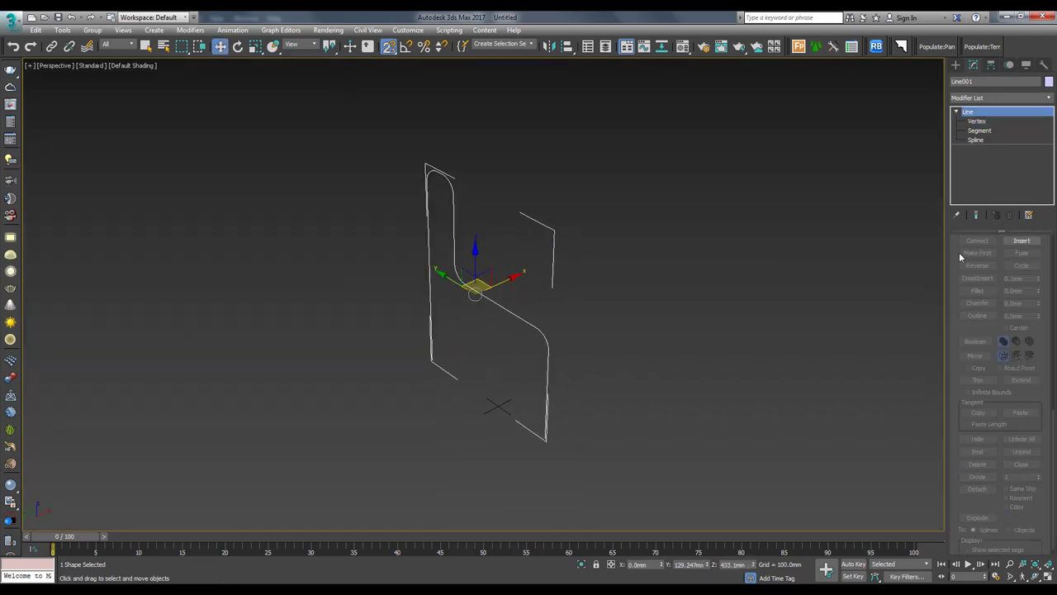
{"action": "scroll", "coordinate": [966, 265], "scroll_direction": "up", "scroll_amount": 4}
{"action": "scroll", "coordinate": [986, 283], "scroll_direction": "up", "scroll_amount": 4}
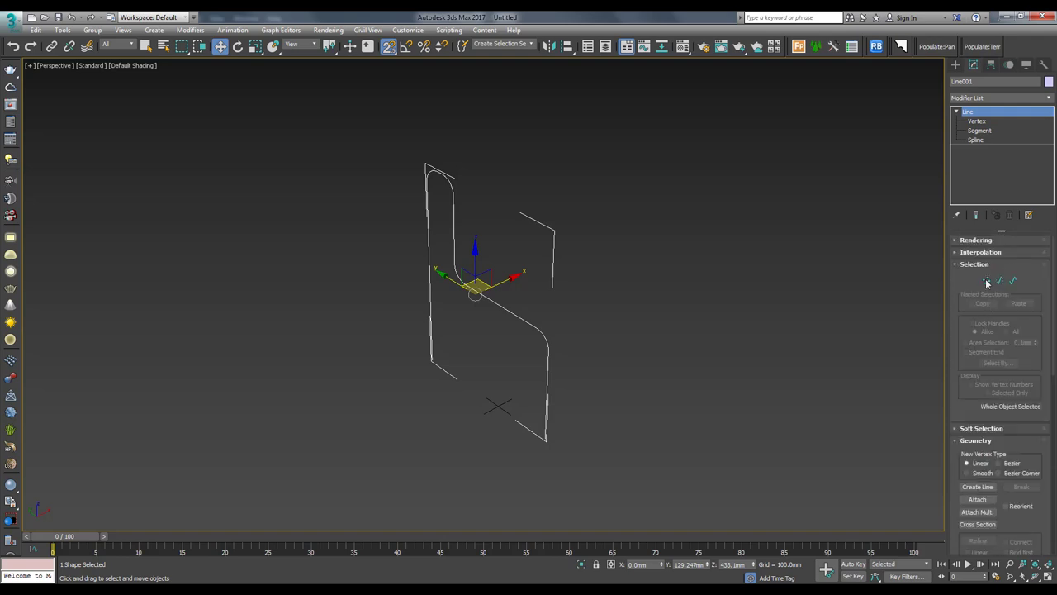
Step: Enable the line in renderer and viewport at 31.6 mm thickness, then start cloning it
{"action": "left_click", "coordinate": [981, 241]}
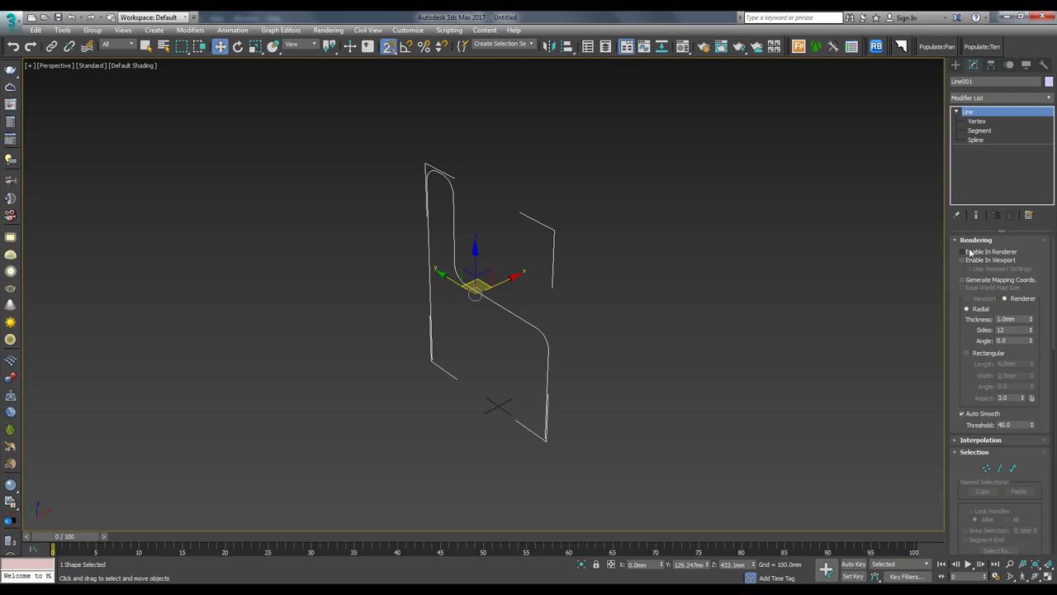
{"action": "left_click", "coordinate": [962, 251]}
{"action": "left_click", "coordinate": [962, 259]}
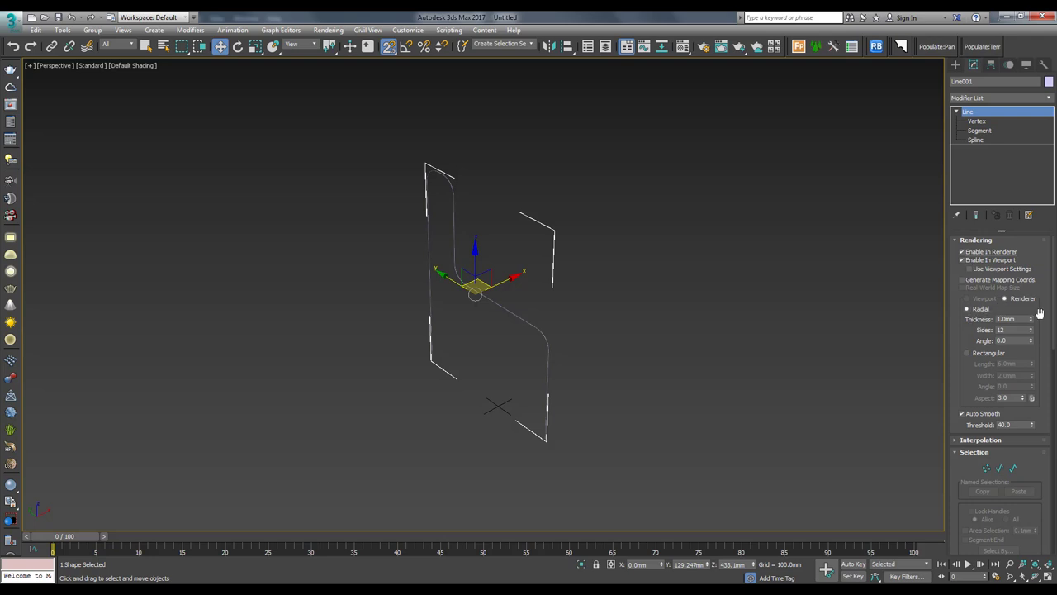
{"action": "mouse_move", "coordinate": [1030, 318]}
{"action": "left_mouse_down"}
{"action": "mouse_move", "coordinate": [246, 264]}
{"action": "mouse_move", "coordinate": [675, 342]}
{"action": "left_mouse_up"}
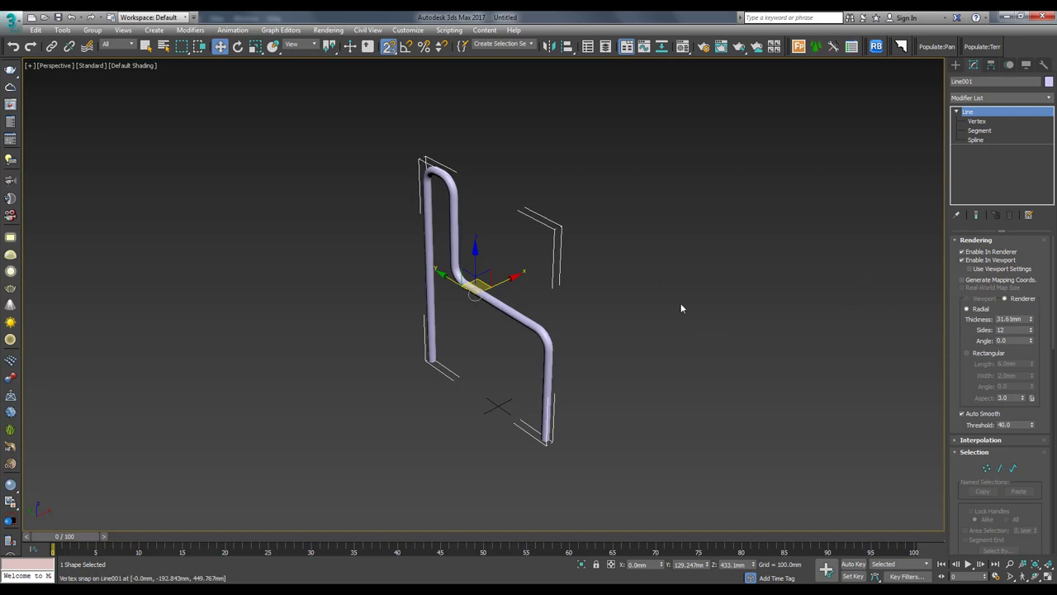
{"action": "middle_click_drag", "start_coordinate": [681, 308], "coordinate": [461, 295], "text": "alt"}
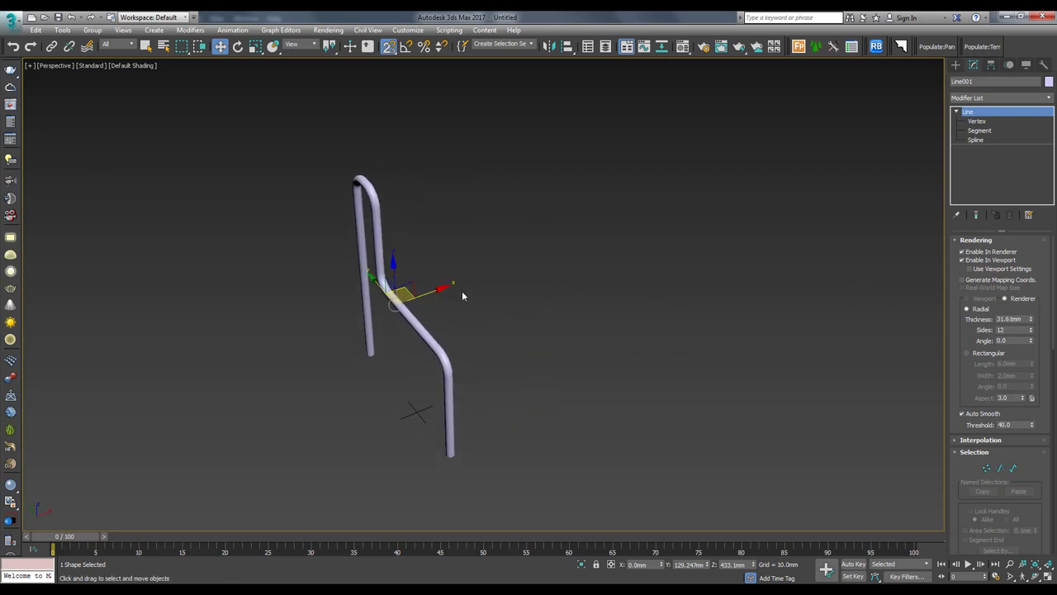
{"action": "key", "text": "ctrl+v"}
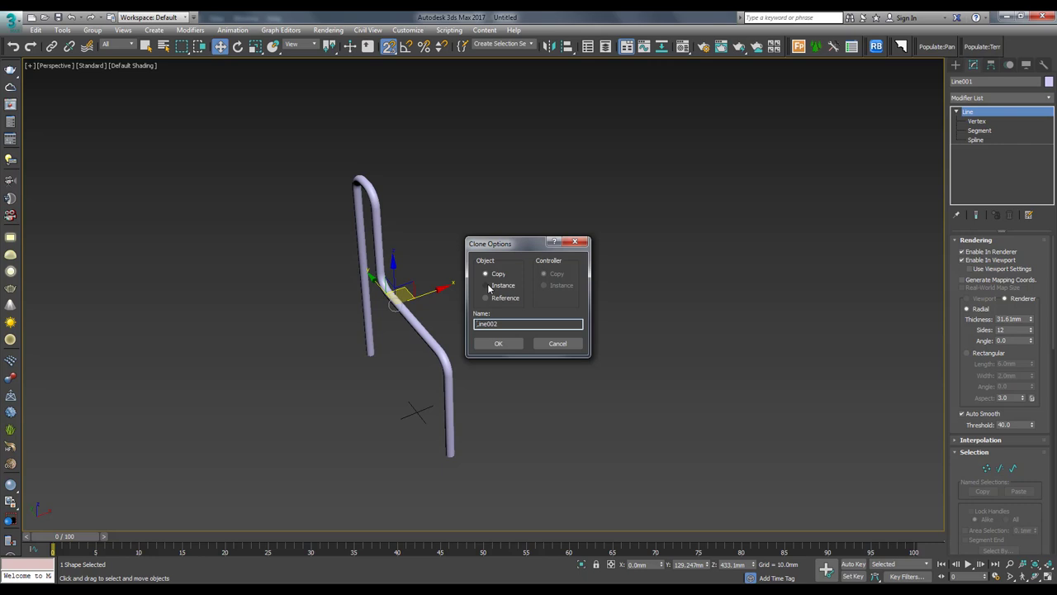
Step: Place the copied tube line beside the original tube
{"action": "left_click", "coordinate": [503, 346]}
{"action": "left_click_drag", "start_coordinate": [424, 299], "coordinate": [519, 273]}
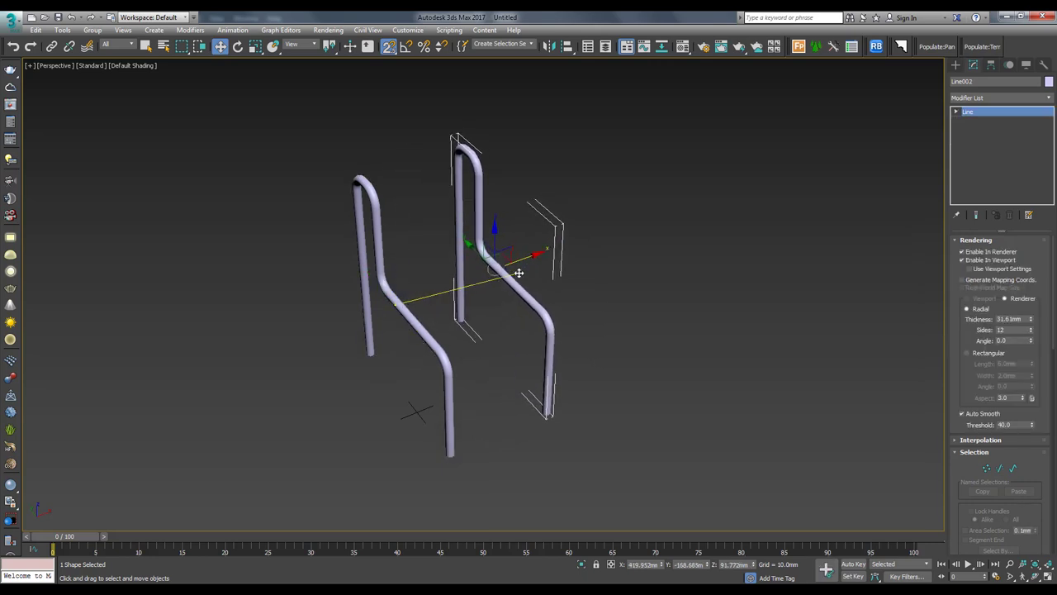
{"action": "middle_click_drag", "start_coordinate": [519, 272], "coordinate": [521, 300]}
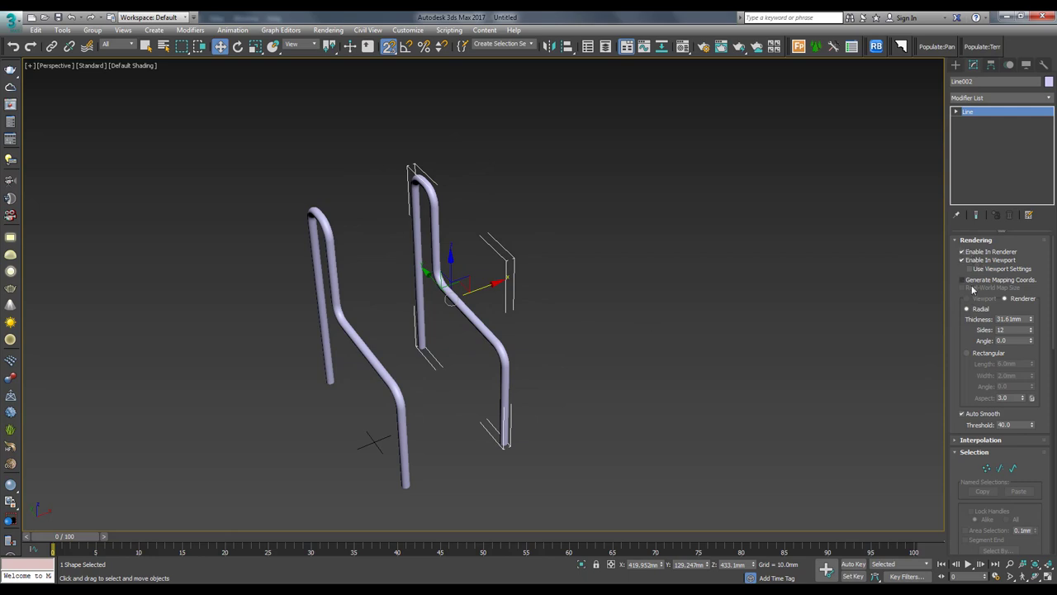
Step: Give the copied line a Rectangular rendered profile with a 1500 mm length
{"action": "left_click", "coordinate": [967, 353]}
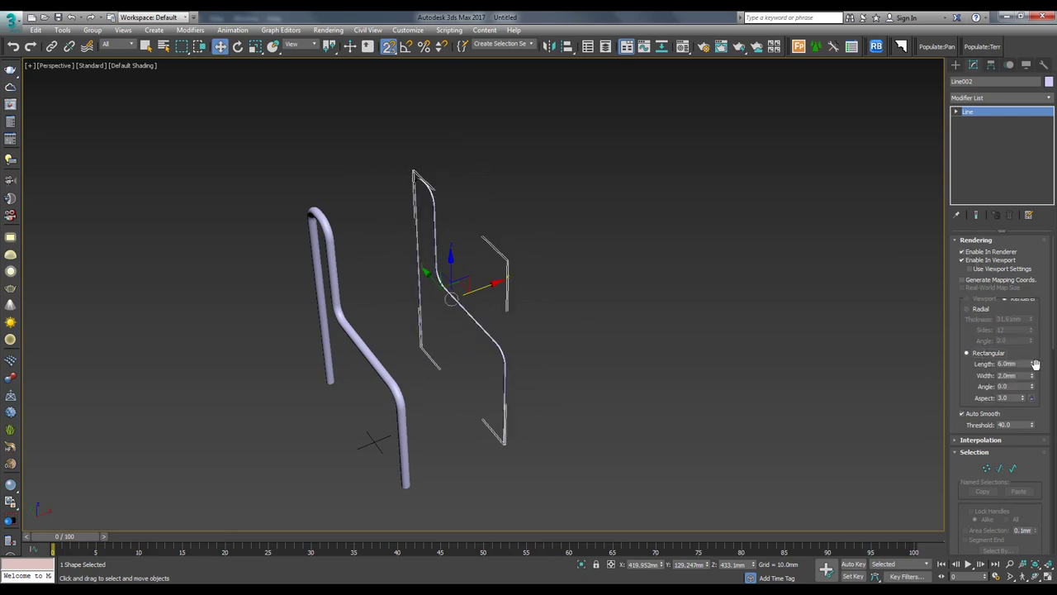
{"action": "mouse_move", "coordinate": [1032, 367]}
{"action": "left_mouse_down"}
{"action": "mouse_move", "coordinate": [7, 576]}
{"action": "mouse_move", "coordinate": [464, 162]}
{"action": "left_mouse_up"}
{"action": "type", "text": "150"}
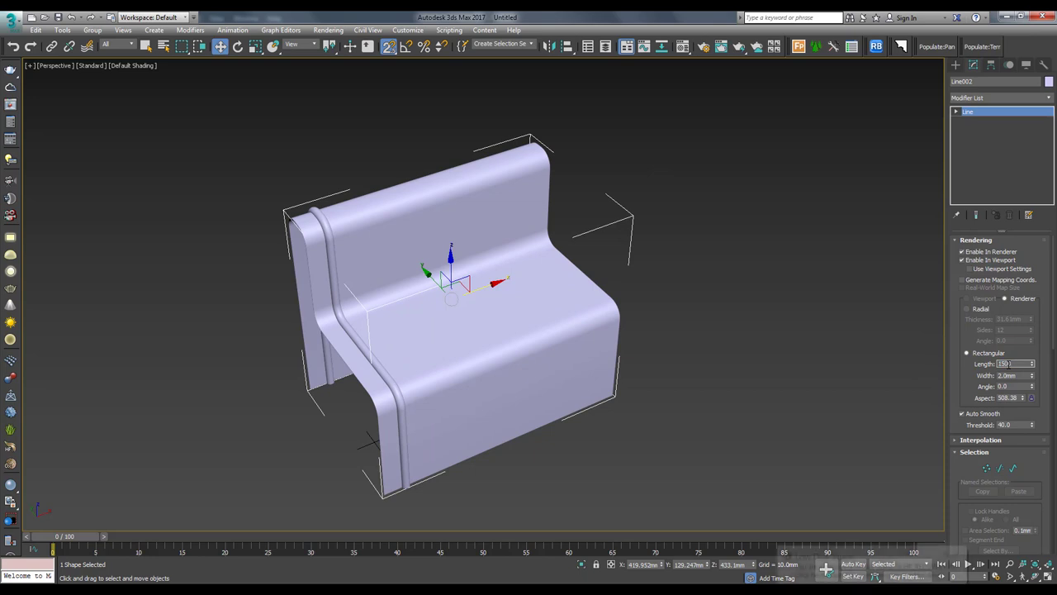
{"action": "key", "text": "Return"}
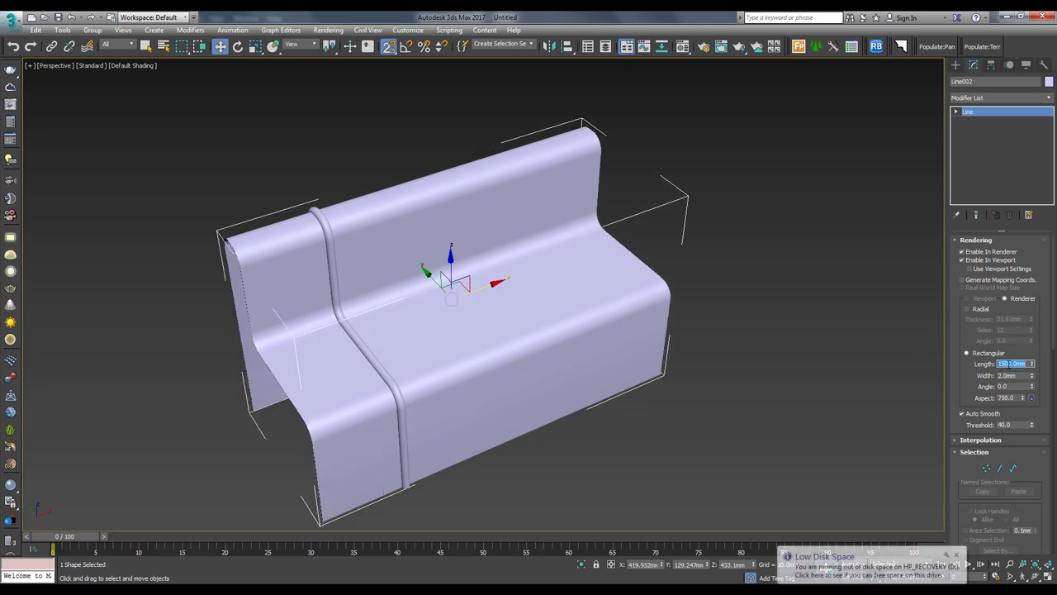
Step: Switch to the Front view in wireframe and select the tube frame Line001
{"action": "key", "text": "f"}
{"action": "left_click", "coordinate": [259, 203]}
{"action": "key", "text": "F3"}
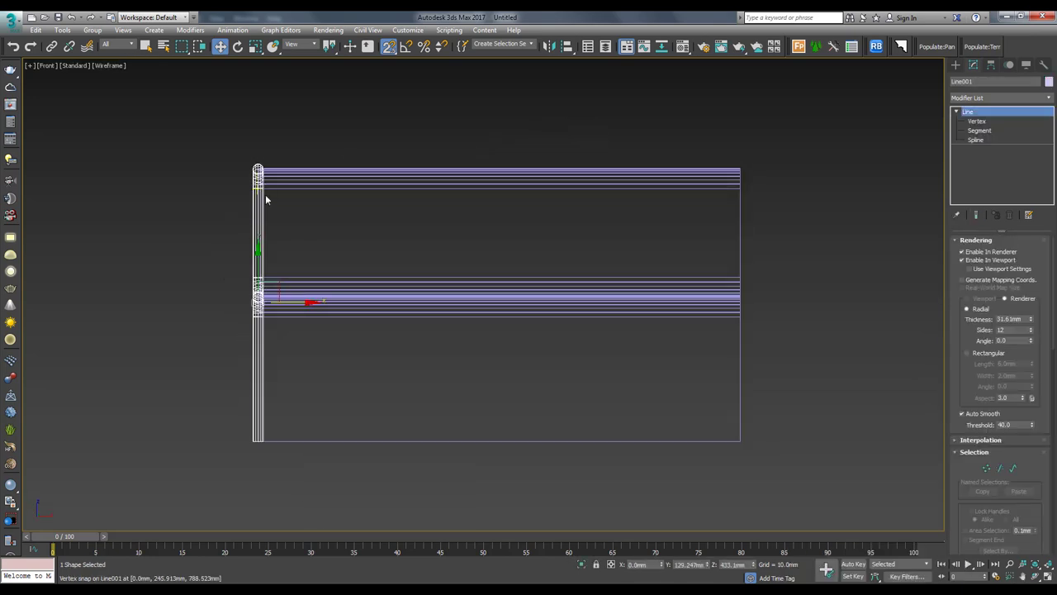
Step: Copy the tube frame Line001 to the bench's right end as an independent copy
{"action": "key", "text": "F3"}
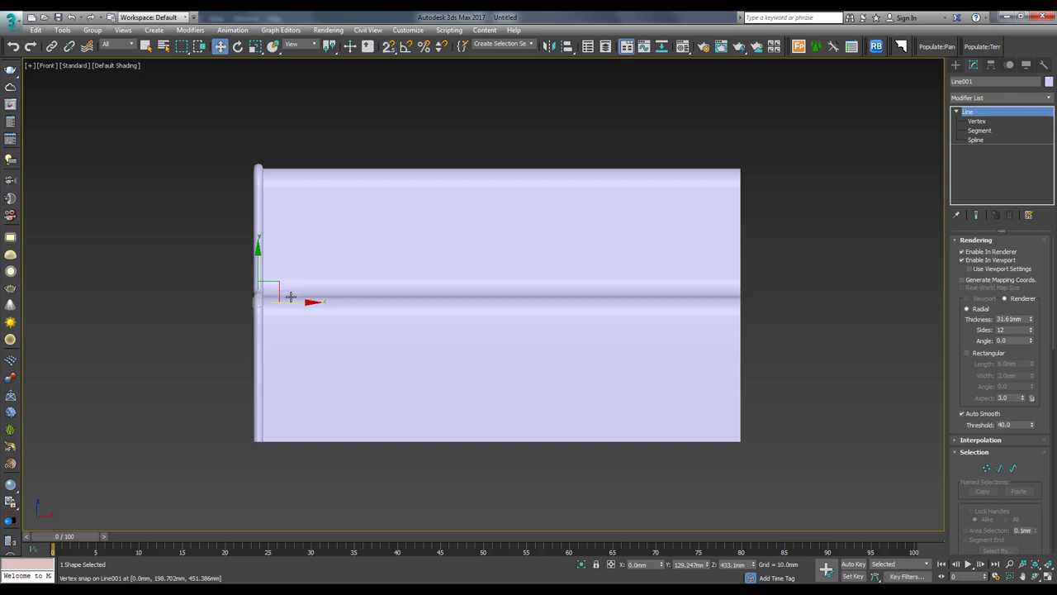
{"action": "left_click_drag", "start_coordinate": [304, 302], "coordinate": [769, 320], "text": "shift"}
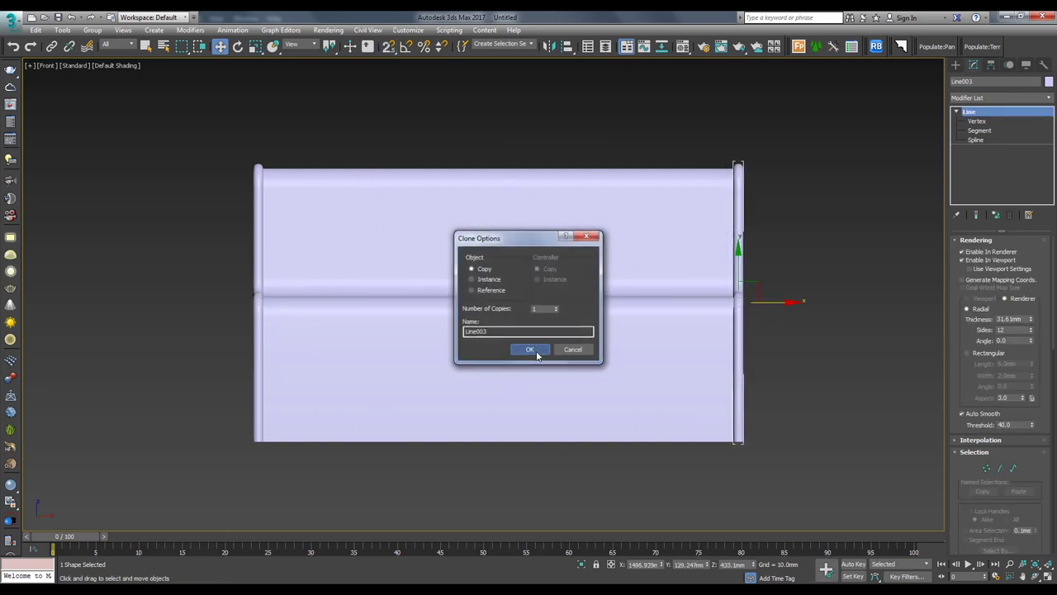
{"action": "left_click", "coordinate": [531, 354]}
Step: Switch to a perspective view with edged faces and select the bench surface Line002
{"action": "mouse_move", "coordinate": [531, 353]}
{"action": "middle_mouse_down", "text": "alt"}
{"action": "mouse_move", "coordinate": [682, 371]}
{"action": "mouse_move", "coordinate": [678, 379]}
{"action": "middle_mouse_up", "text": "alt"}
{"action": "mouse_move", "coordinate": [579, 367]}
{"action": "middle_mouse_down", "text": "alt"}
{"action": "mouse_move", "coordinate": [481, 278]}
{"action": "mouse_move", "coordinate": [585, 309]}
{"action": "middle_mouse_up", "text": "alt"}
{"action": "key", "text": "p"}
{"action": "key", "text": "F4"}
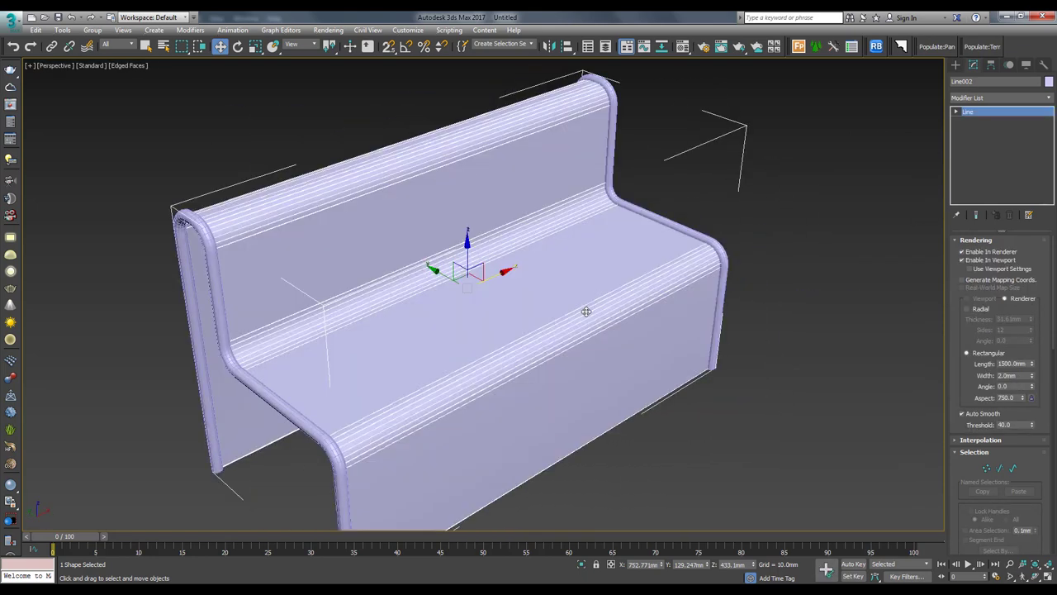
{"action": "left_click", "coordinate": [817, 221]}
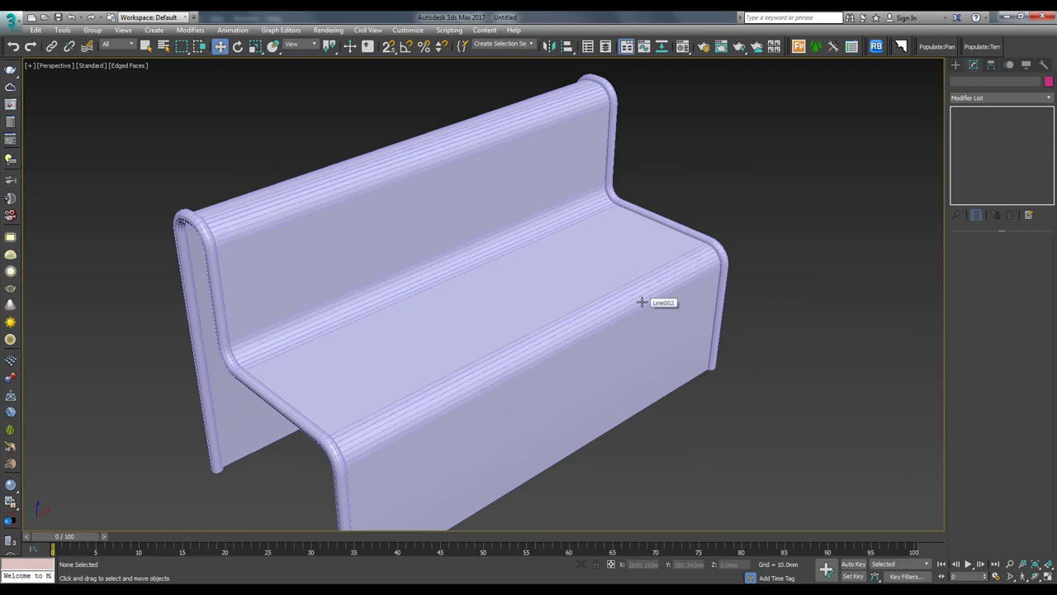
{"action": "left_click", "coordinate": [477, 312]}
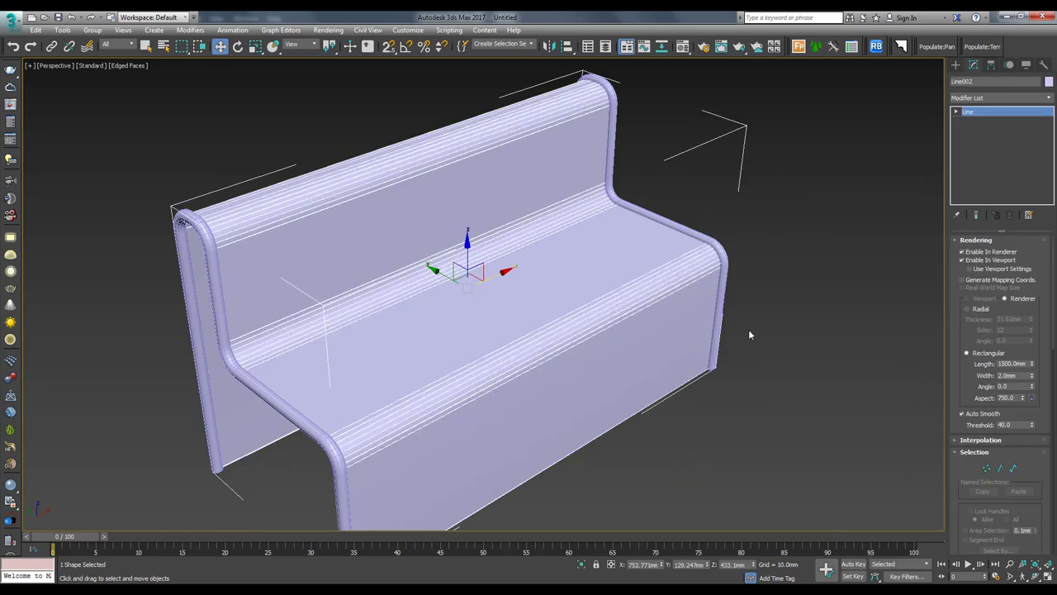
{"action": "middle_click_drag", "start_coordinate": [748, 328], "coordinate": [541, 317], "text": "alt"}
{"action": "scroll", "coordinate": [429, 382], "scroll_direction": "up", "scroll_amount": 5}
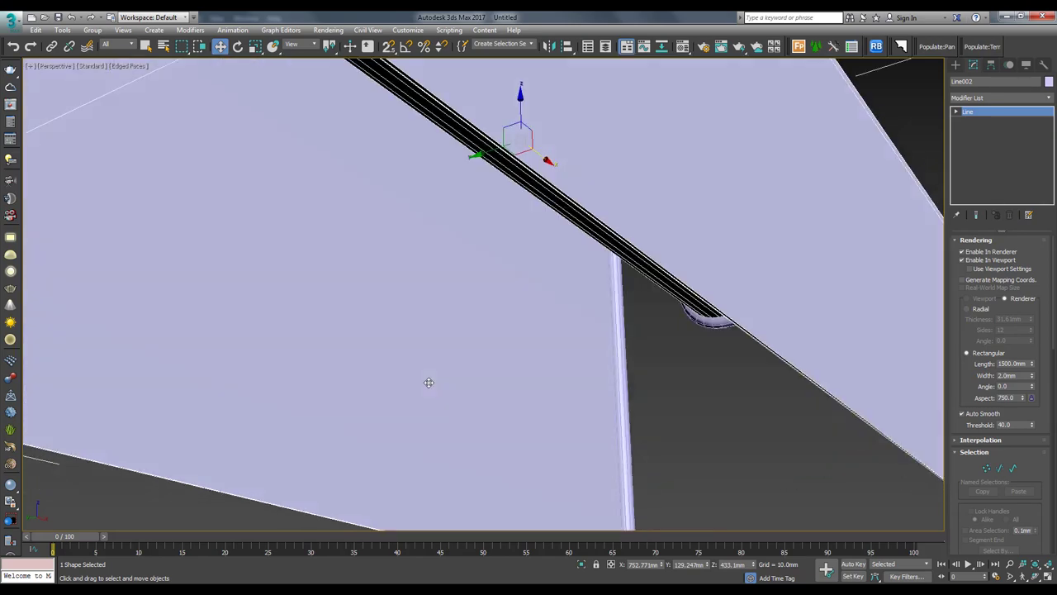
{"action": "scroll", "coordinate": [428, 383], "scroll_direction": "down", "scroll_amount": 3}
Step: Convert the seat-and-back panel Line002 to Editable Poly and isolate it with Alt+Q
{"action": "scroll", "coordinate": [438, 399], "scroll_direction": "down", "scroll_amount": 5}
{"action": "right_click", "coordinate": [496, 303]}
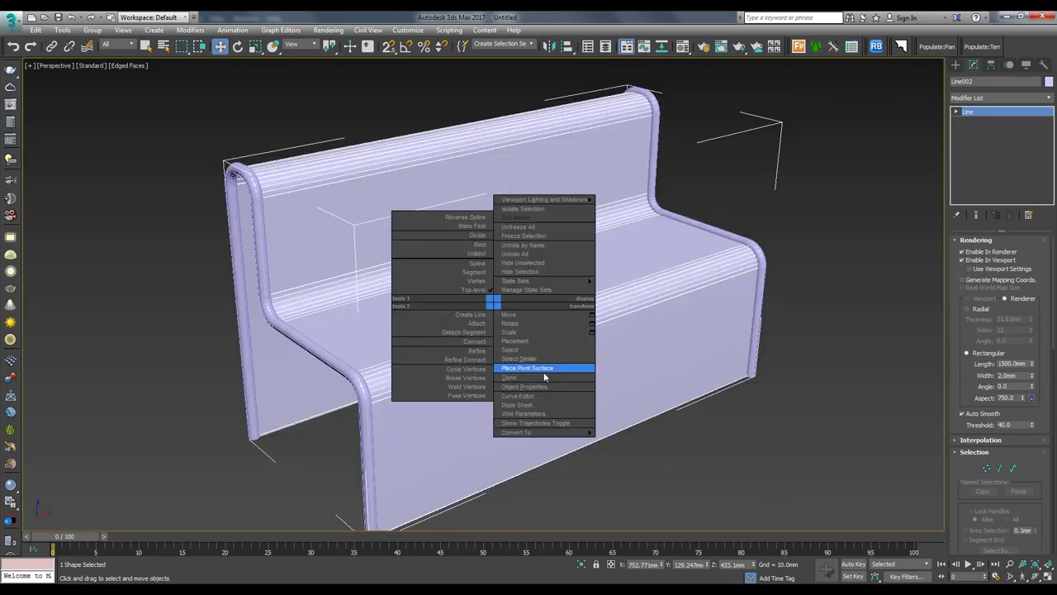
{"action": "left_click", "coordinate": [636, 441]}
{"action": "middle_click_drag", "start_coordinate": [580, 416], "coordinate": [577, 408]}
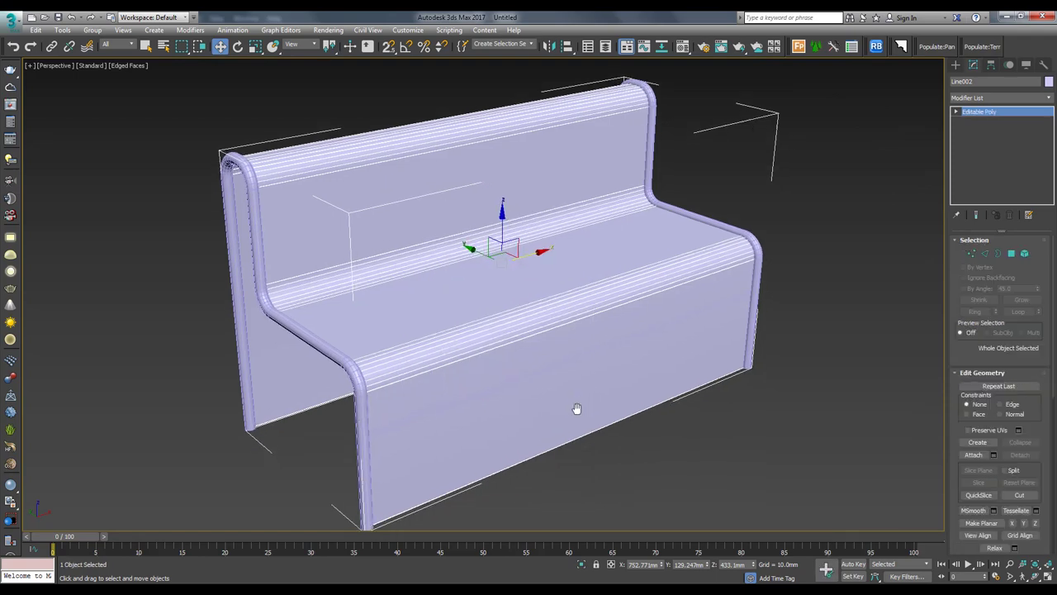
{"action": "key", "text": "alt+q"}
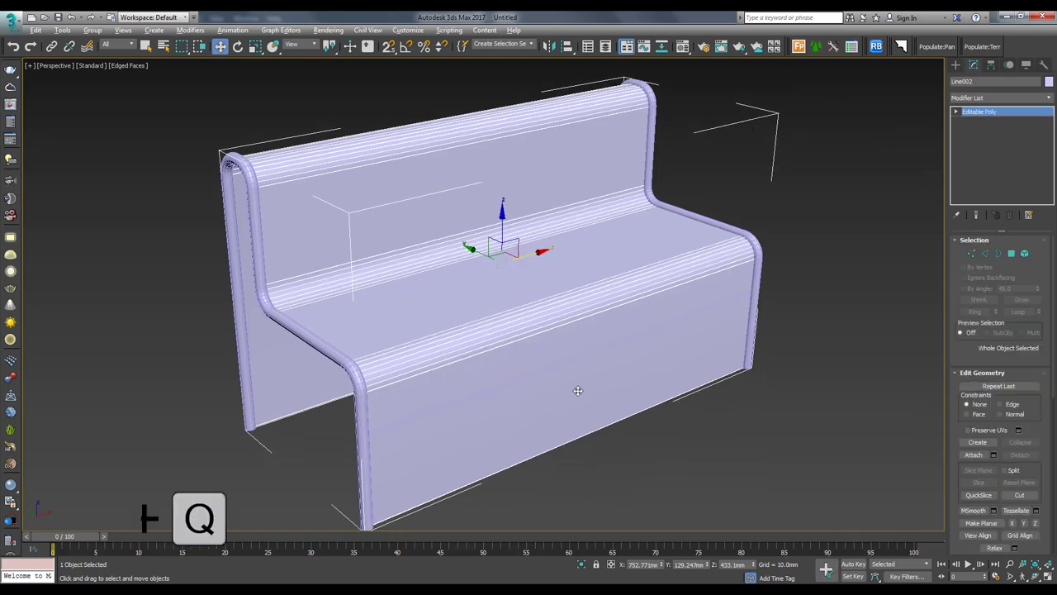
{"action": "mouse_move", "coordinate": [573, 383]}
{"action": "middle_mouse_down", "text": "alt"}
{"action": "mouse_move", "coordinate": [557, 370]}
{"action": "mouse_move", "coordinate": [592, 321]}
{"action": "middle_mouse_up", "text": "alt"}
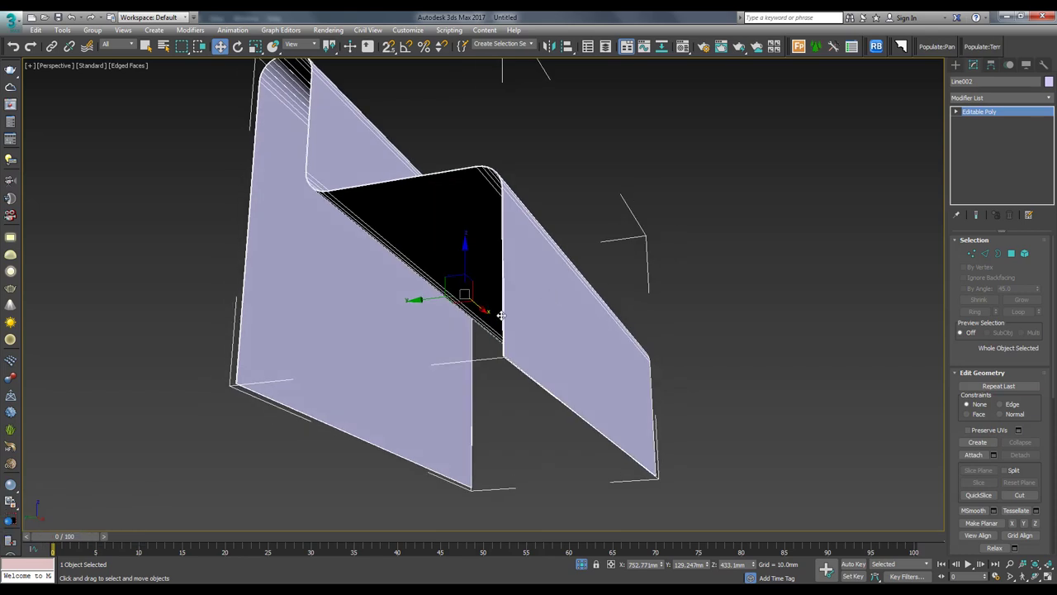
{"action": "scroll", "coordinate": [507, 334], "scroll_direction": "up", "scroll_amount": 5}
{"action": "scroll", "coordinate": [588, 334], "scroll_direction": "down", "scroll_amount": 2}
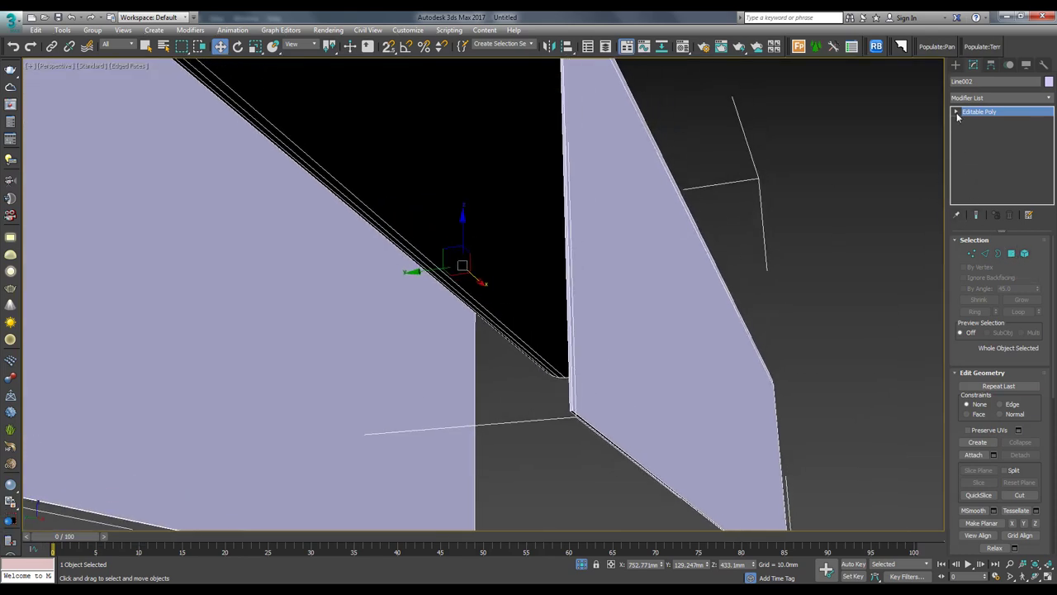
{"action": "left_click", "coordinate": [1011, 253]}
{"action": "key", "text": "z"}
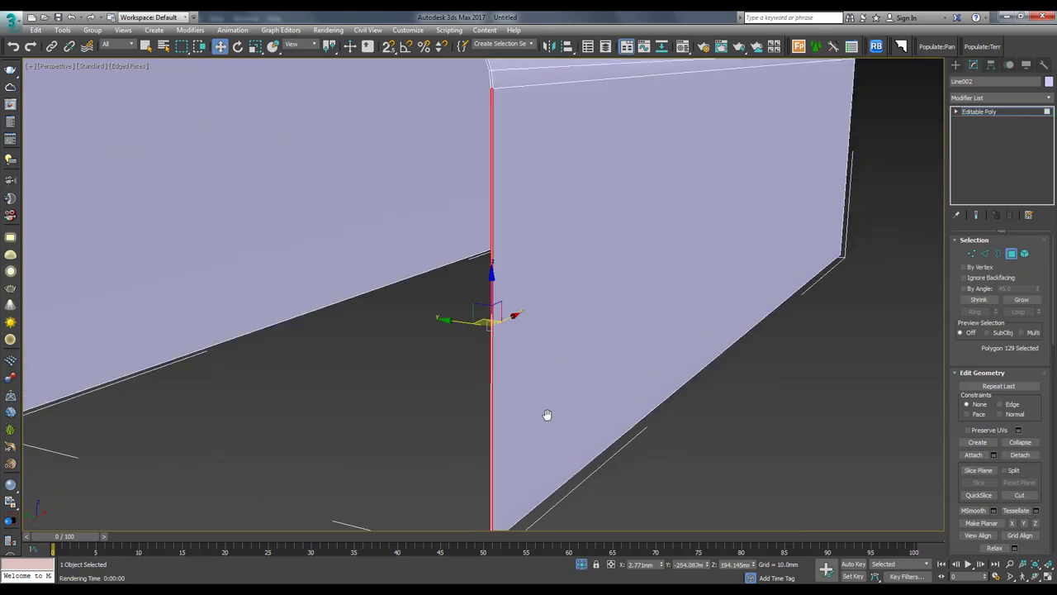
{"action": "mouse_move", "coordinate": [572, 249]}
{"action": "middle_mouse_down", "text": "alt"}
{"action": "mouse_move", "coordinate": [554, 314]}
{"action": "mouse_move", "coordinate": [521, 292]}
{"action": "mouse_move", "coordinate": [576, 201]}
{"action": "mouse_move", "coordinate": [590, 281]}
{"action": "mouse_move", "coordinate": [569, 176]}
{"action": "middle_mouse_up", "text": "alt"}
{"action": "scroll", "coordinate": [554, 262], "scroll_direction": "up", "scroll_amount": 2}
{"action": "scroll", "coordinate": [589, 280], "scroll_direction": "down", "scroll_amount": 3}
{"action": "scroll", "coordinate": [567, 177], "scroll_direction": "up", "scroll_amount": 4}
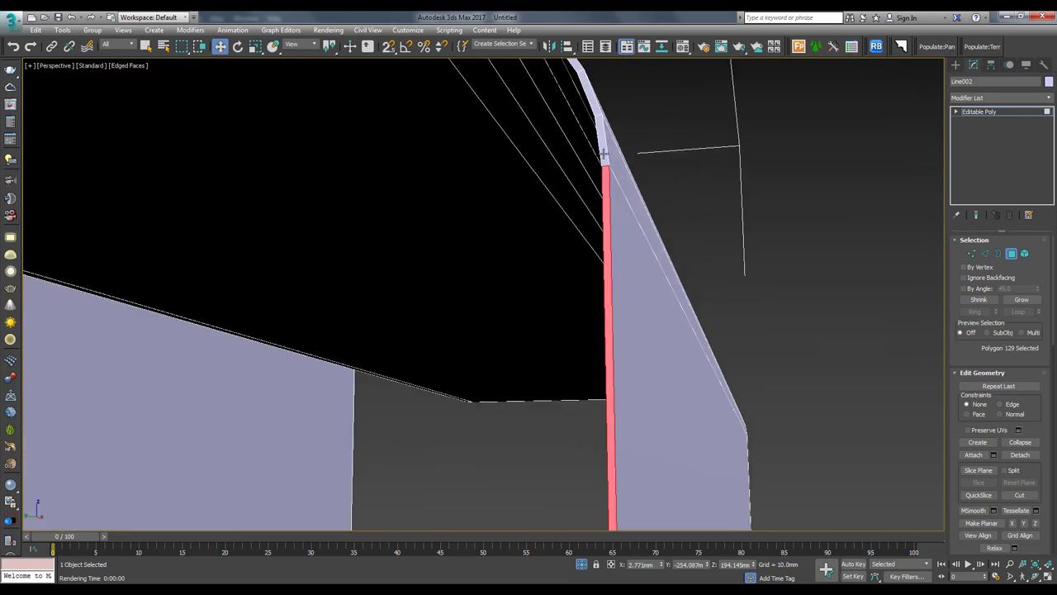
{"action": "scroll", "coordinate": [643, 192], "scroll_direction": "down", "scroll_amount": 3}
{"action": "scroll", "coordinate": [628, 243], "scroll_direction": "up", "scroll_amount": 2}
{"action": "scroll", "coordinate": [619, 248], "scroll_direction": "up", "scroll_amount": 1}
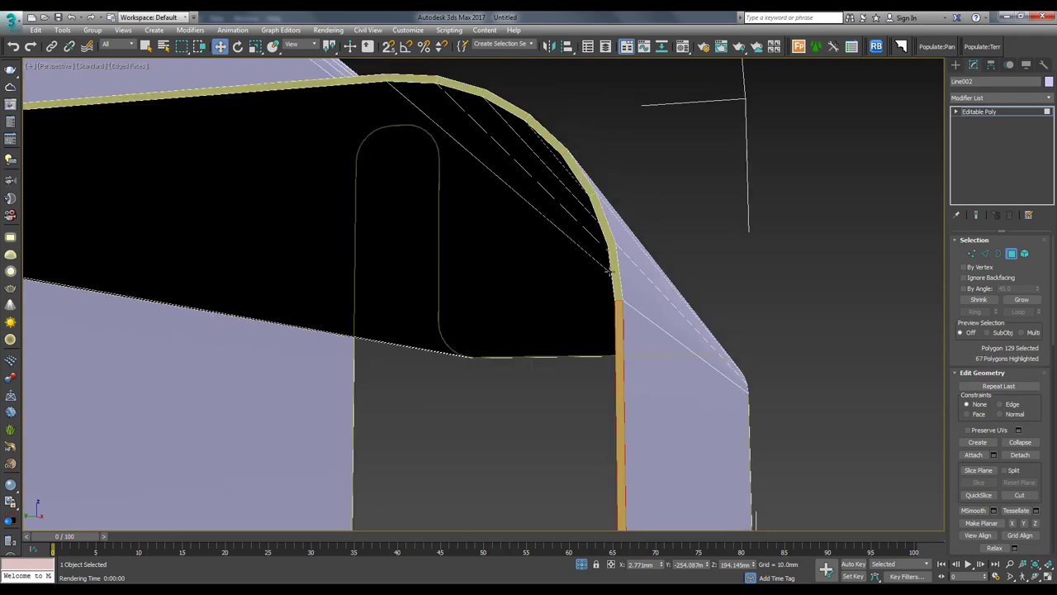
{"action": "left_click", "coordinate": [613, 257], "text": "shift"}
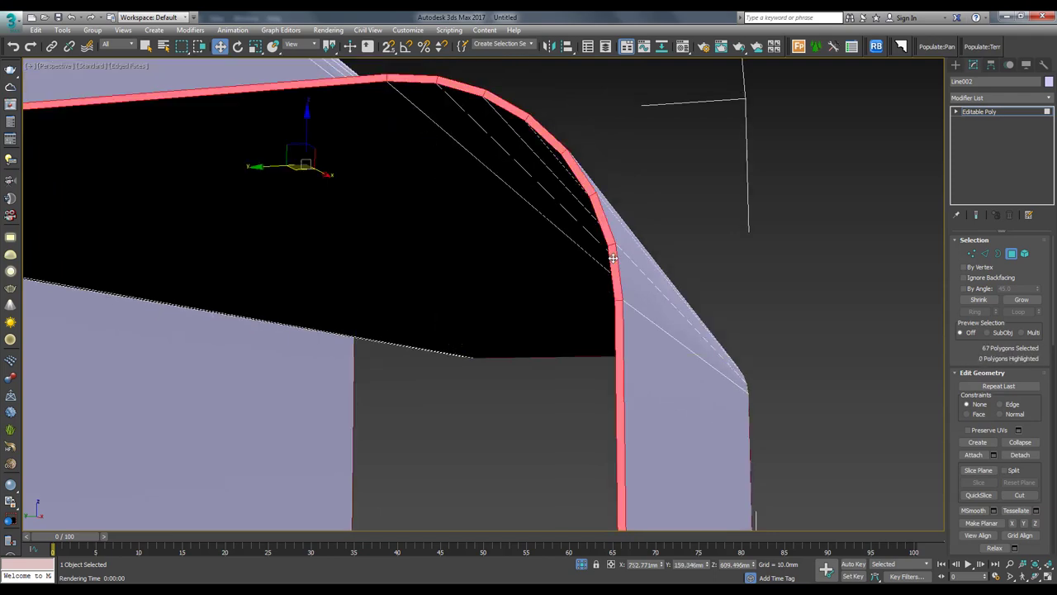
{"action": "scroll", "coordinate": [613, 257], "scroll_direction": "down", "scroll_amount": 3}
{"action": "mouse_move", "coordinate": [612, 258]}
{"action": "middle_mouse_down", "text": "alt"}
{"action": "mouse_move", "coordinate": [463, 313]}
{"action": "mouse_move", "coordinate": [613, 295]}
{"action": "mouse_move", "coordinate": [395, 204]}
{"action": "mouse_move", "coordinate": [588, 199]}
{"action": "mouse_move", "coordinate": [565, 258]}
{"action": "middle_mouse_up", "text": "alt"}
{"action": "scroll", "coordinate": [588, 213], "scroll_direction": "up", "scroll_amount": 3}
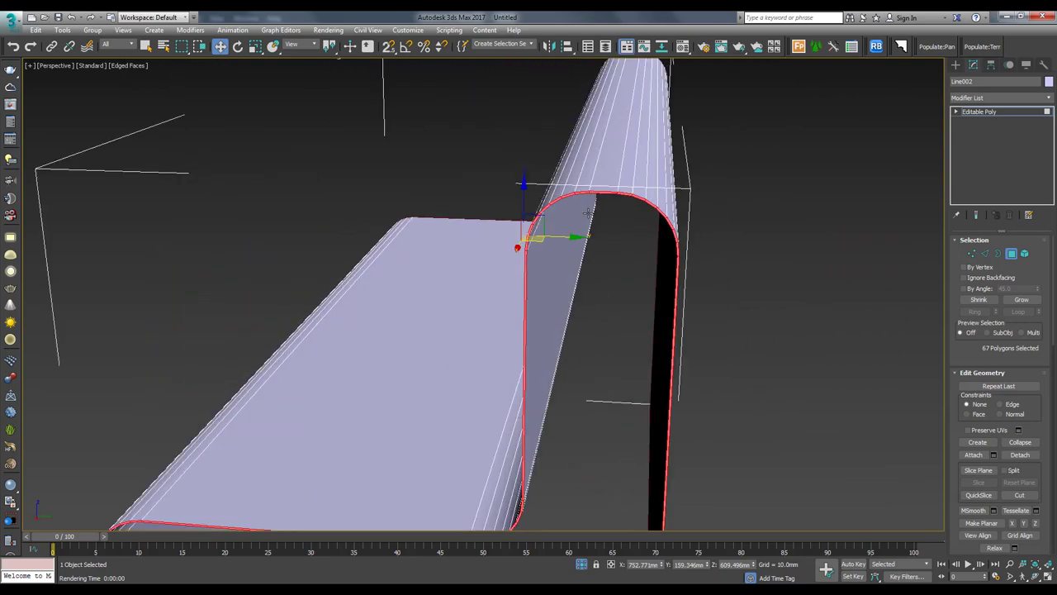
{"action": "key", "text": "ctrl+d"}
{"action": "left_click", "coordinate": [580, 173]}
{"action": "mouse_move", "coordinate": [580, 173]}
{"action": "middle_mouse_down", "text": "alt"}
{"action": "mouse_move", "coordinate": [457, 271]}
{"action": "mouse_move", "coordinate": [710, 266]}
{"action": "mouse_move", "coordinate": [602, 330]}
{"action": "middle_mouse_up", "text": "alt"}
{"action": "left_click", "coordinate": [602, 330]}
{"action": "left_click", "coordinate": [1024, 253]}
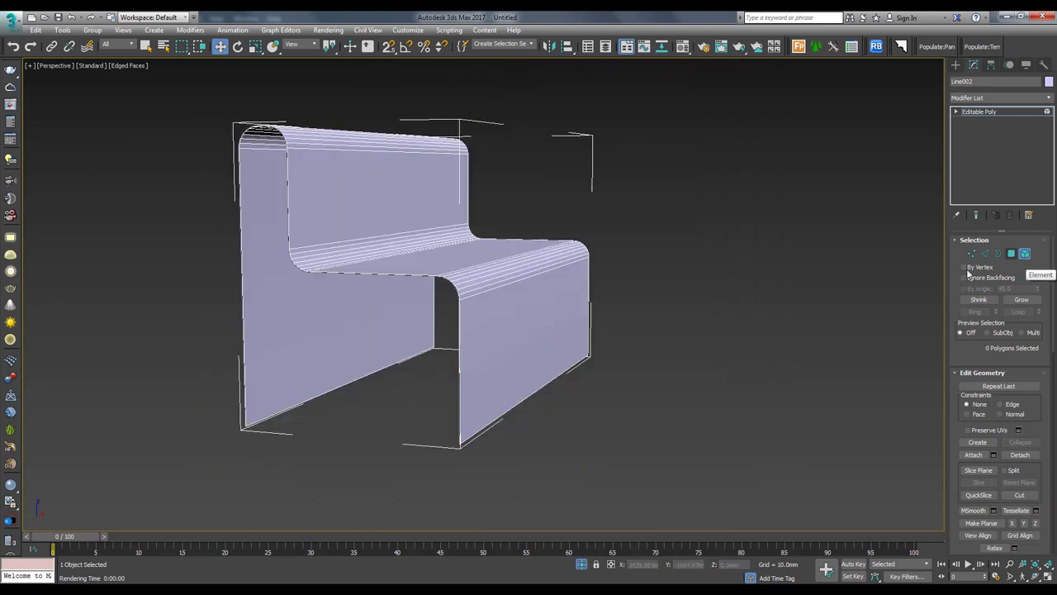
{"action": "left_click", "coordinate": [549, 285]}
{"action": "scroll", "coordinate": [555, 272], "scroll_direction": "up", "scroll_amount": 3}
{"action": "scroll", "coordinate": [578, 289], "scroll_direction": "up", "scroll_amount": 1}
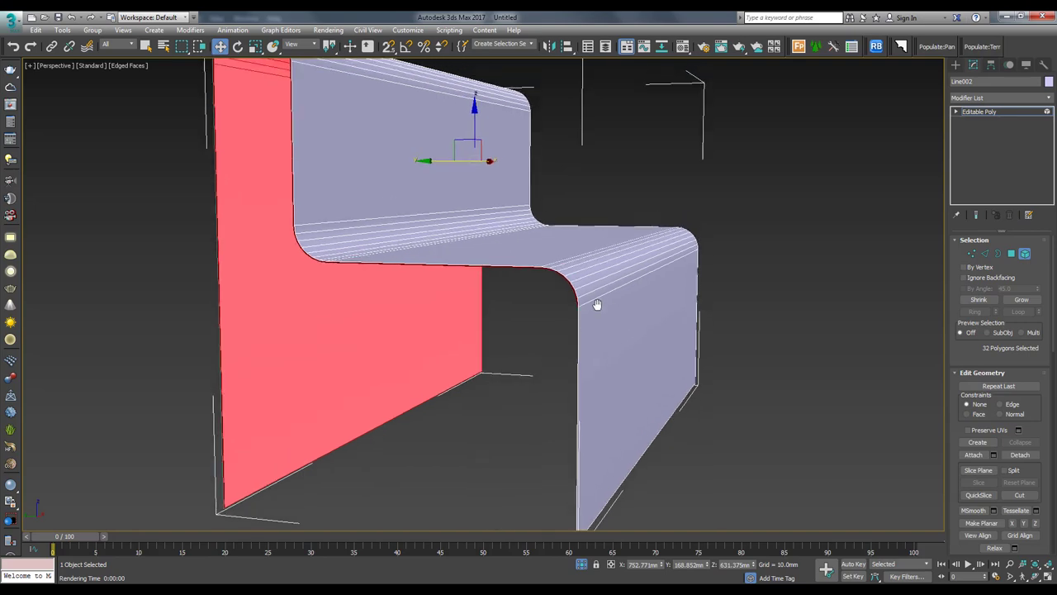
{"action": "middle_click_drag", "start_coordinate": [576, 300], "coordinate": [578, 298], "text": "alt"}
{"action": "left_click", "coordinate": [578, 302]}
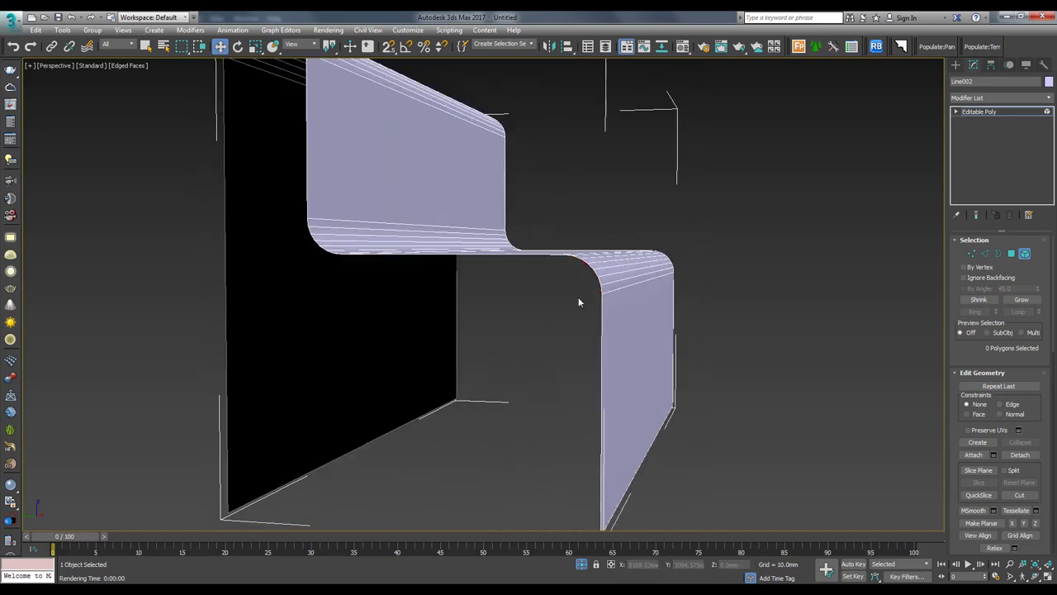
{"action": "mouse_move", "coordinate": [571, 248]}
{"action": "middle_mouse_down", "text": "alt"}
{"action": "mouse_move", "coordinate": [479, 292]}
{"action": "mouse_move", "coordinate": [443, 273]}
{"action": "mouse_move", "coordinate": [649, 283]}
{"action": "mouse_move", "coordinate": [513, 289]}
{"action": "middle_mouse_up", "text": "alt"}
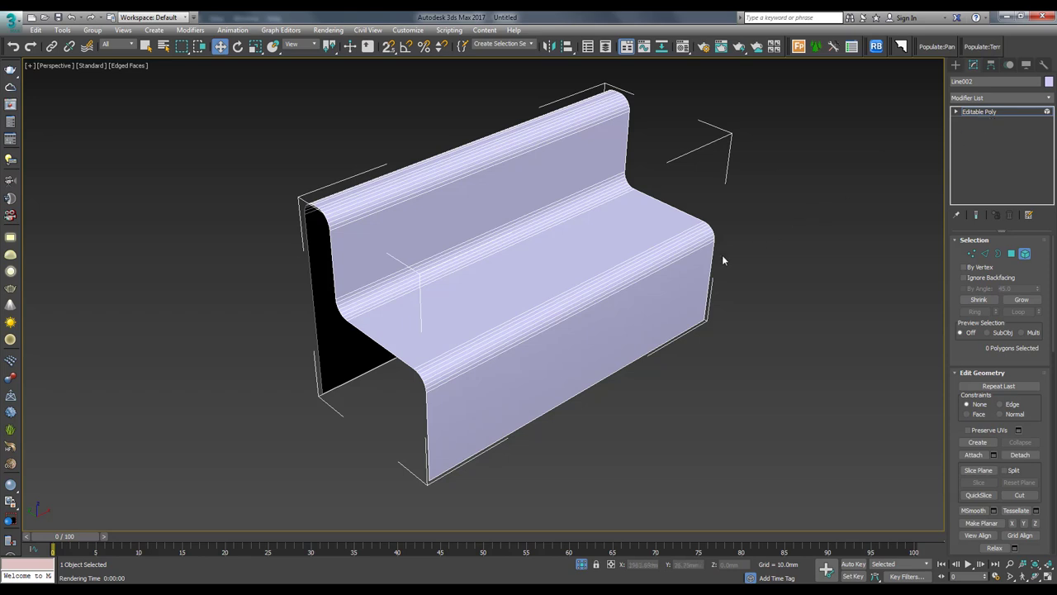
{"action": "left_click", "coordinate": [760, 234]}
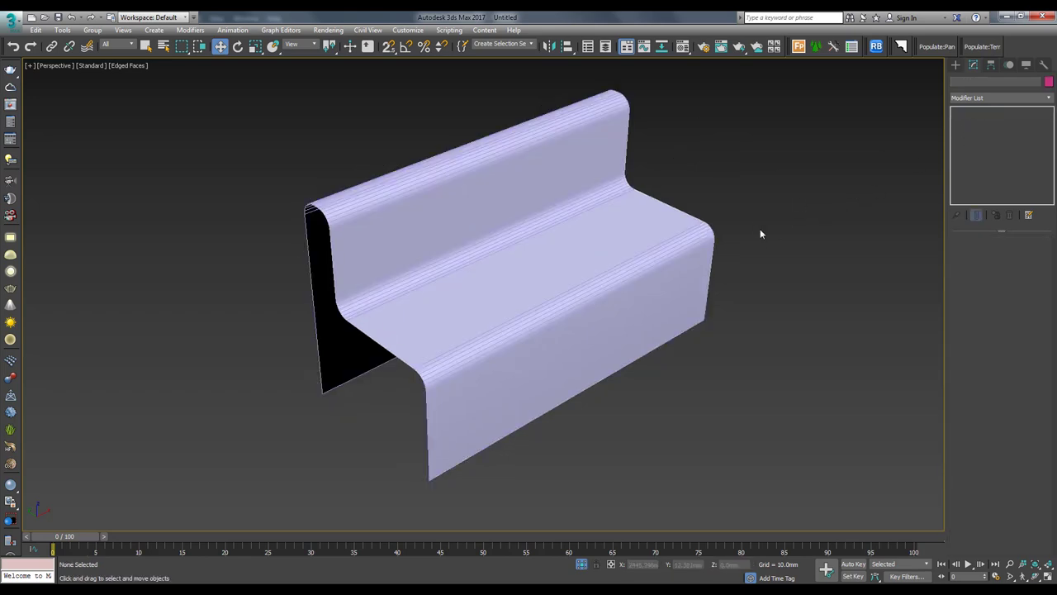
Step: Unhide the tube frames, select all bench parts and open the Material Editor
{"action": "left_click", "coordinate": [620, 239]}
{"action": "key", "text": "z"}
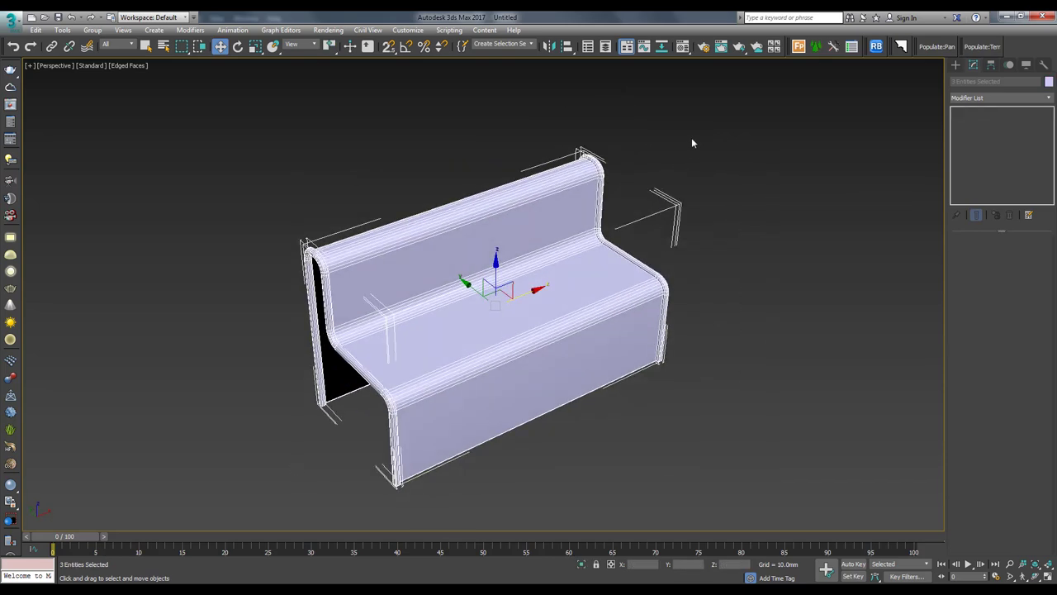
{"action": "left_click_drag", "start_coordinate": [692, 143], "coordinate": [292, 421]}
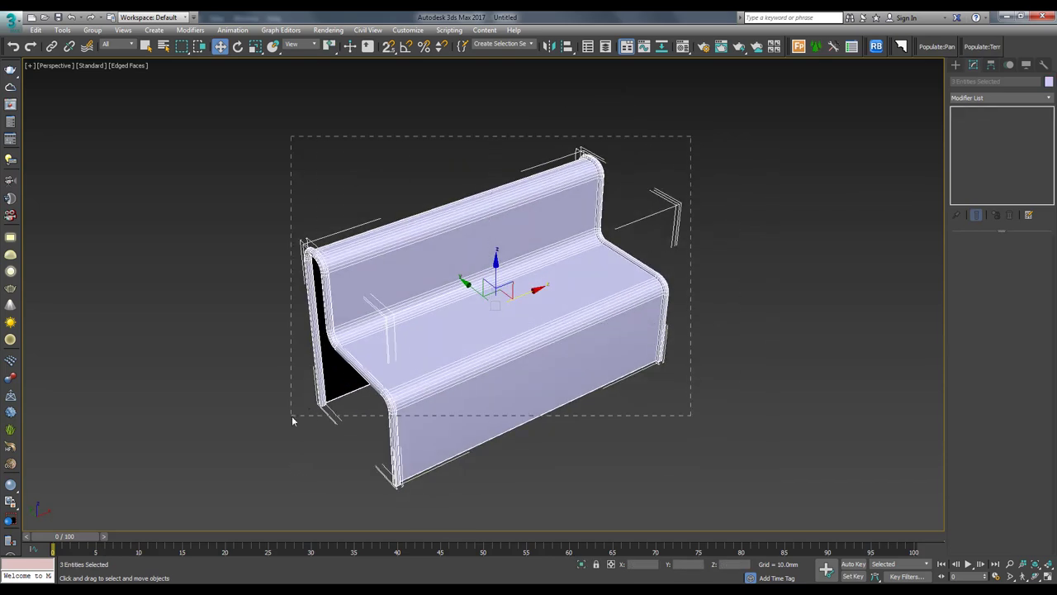
{"action": "left_click", "coordinate": [14, 490]}
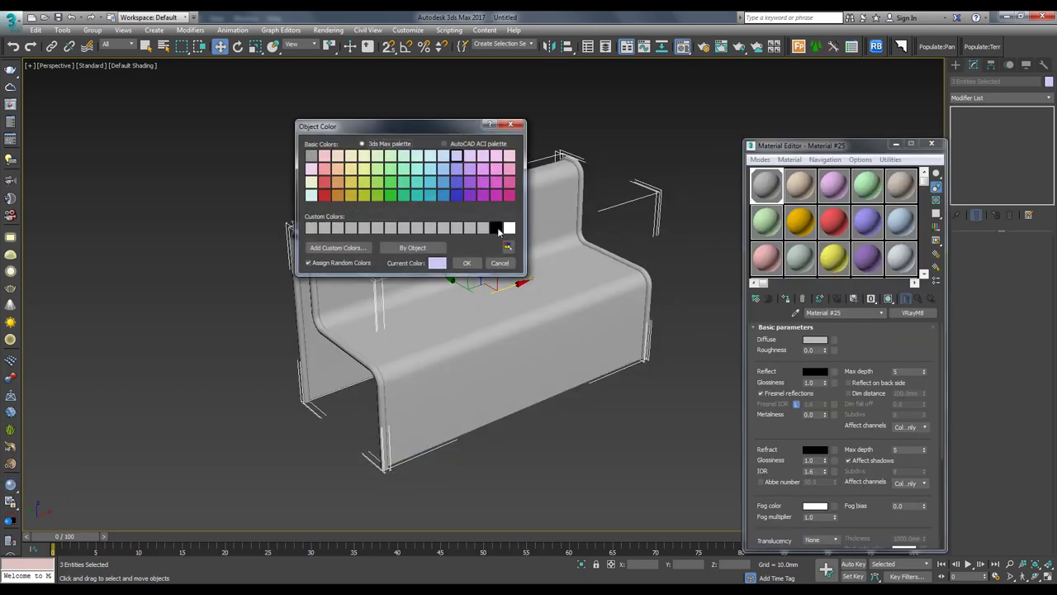
{"action": "left_click", "coordinate": [466, 262]}
{"action": "scroll", "coordinate": [401, 300], "scroll_direction": "up", "scroll_amount": 5}
{"action": "scroll", "coordinate": [372, 299], "scroll_direction": "down", "scroll_amount": 2}
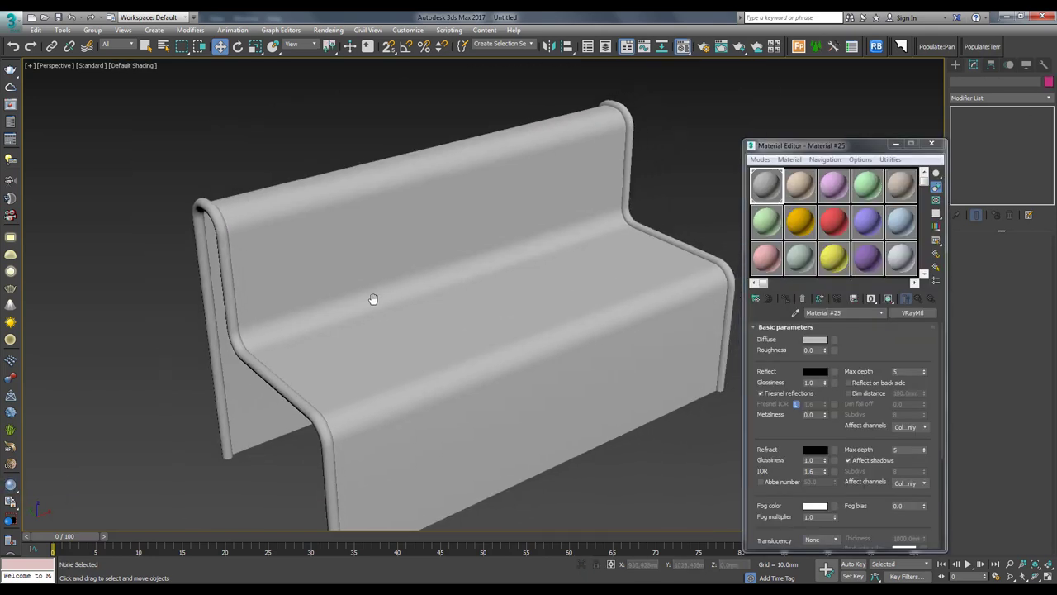
{"action": "left_click", "coordinate": [410, 300]}
{"action": "middle_click_drag", "start_coordinate": [421, 299], "coordinate": [411, 178], "text": "alt"}
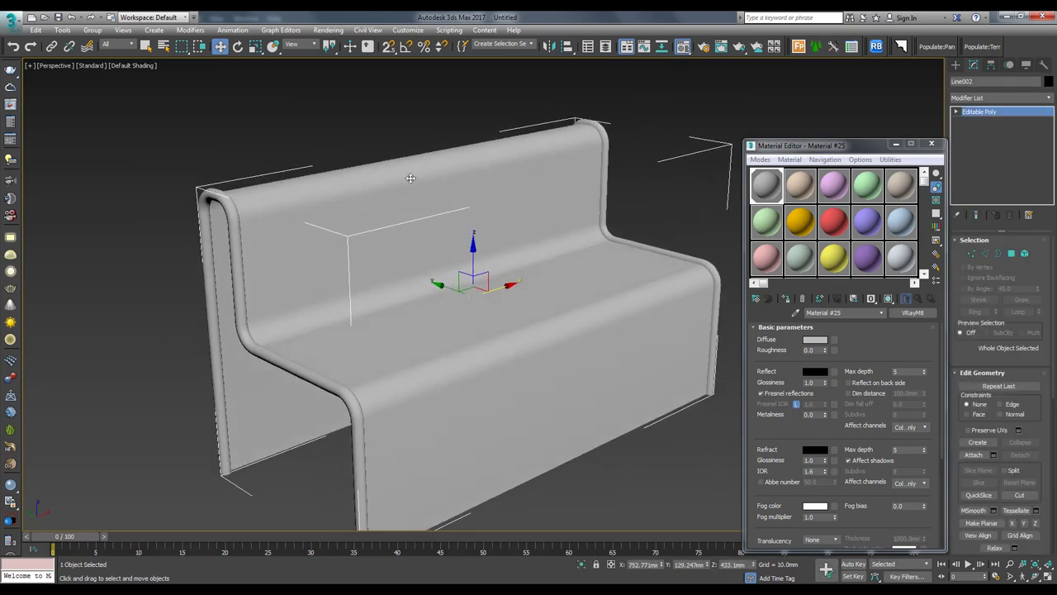
{"action": "scroll", "coordinate": [413, 208], "scroll_direction": "down", "scroll_amount": 3}
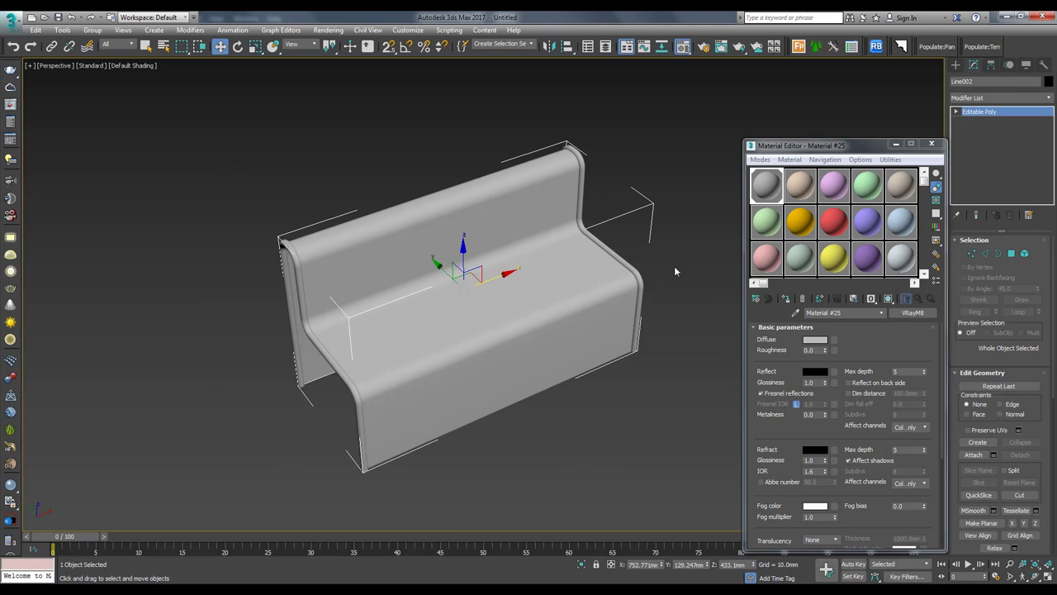
Step: Set Material #2's diffuse colour to dark grey 54, 54, 54
{"action": "left_click", "coordinate": [747, 167]}
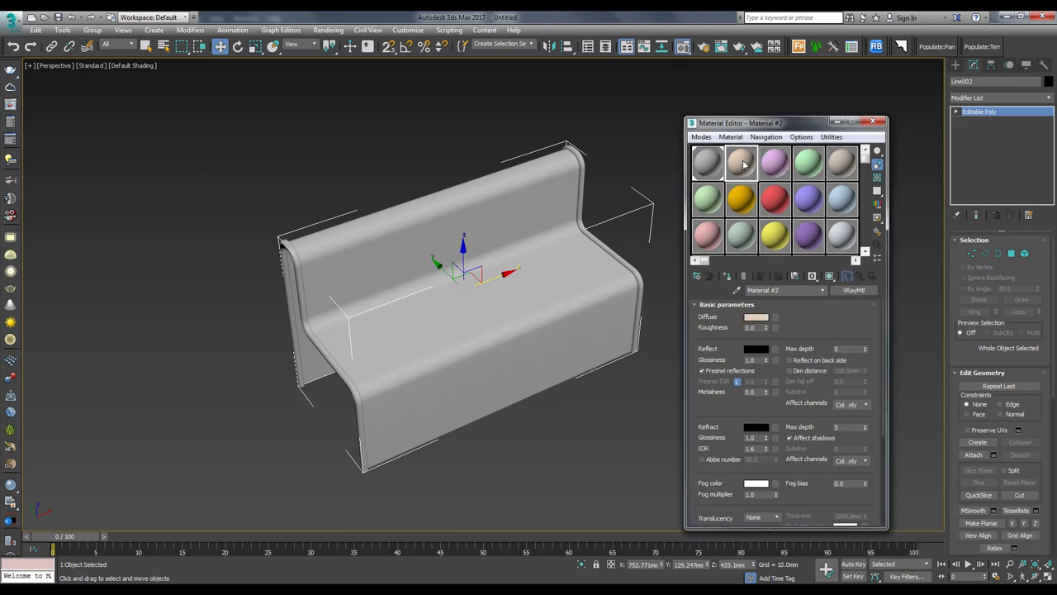
{"action": "left_click", "coordinate": [821, 307]}
{"action": "left_click_drag", "start_coordinate": [325, 124], "coordinate": [326, 97]}
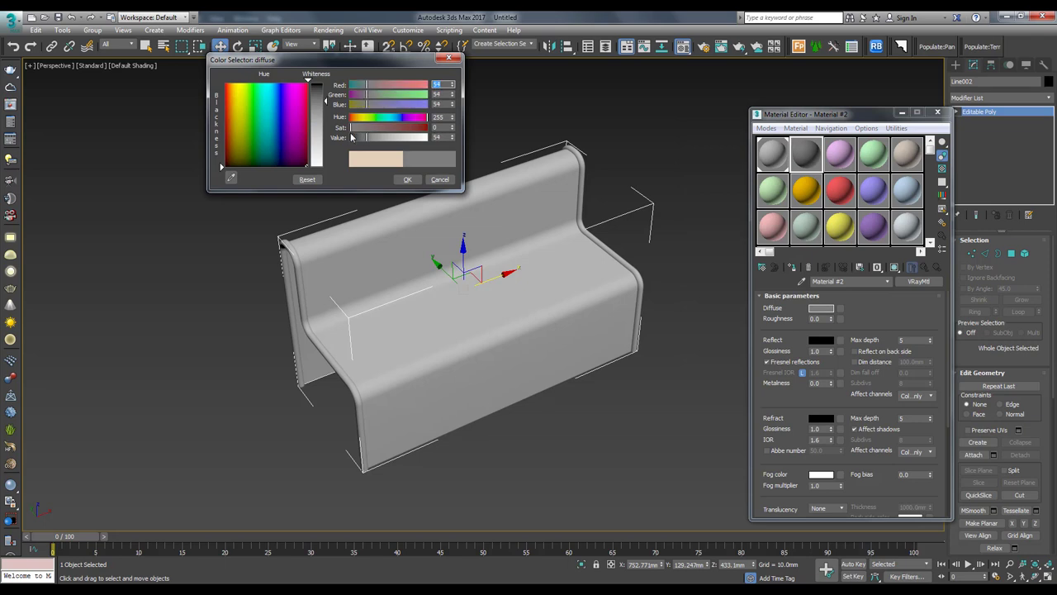
{"action": "left_click", "coordinate": [438, 180]}
{"action": "scroll", "coordinate": [575, 262], "scroll_direction": "up", "scroll_amount": 4}
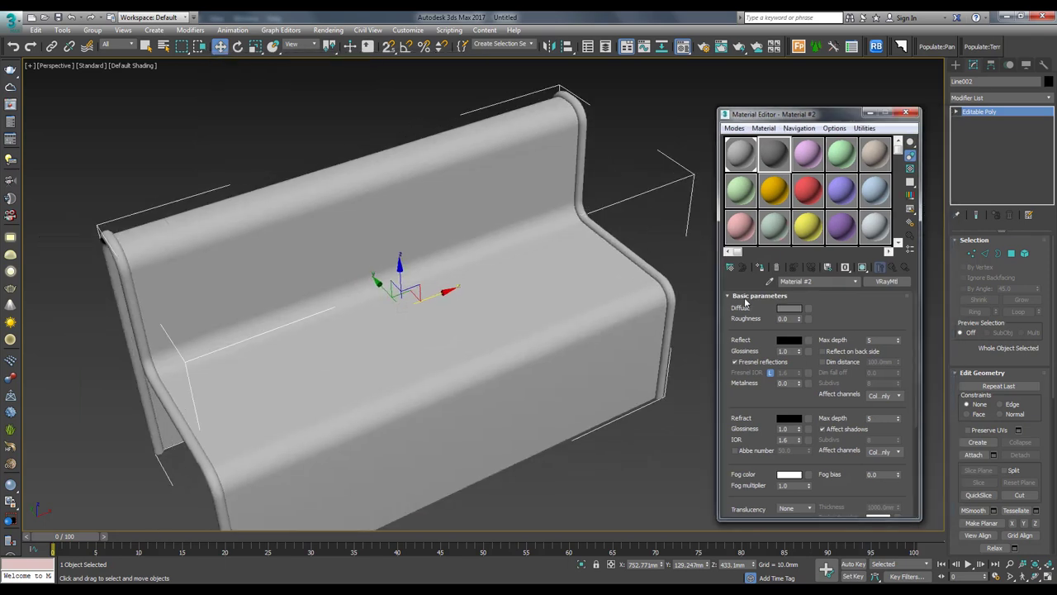
{"action": "scroll", "coordinate": [776, 475], "scroll_direction": "down", "scroll_amount": 5}
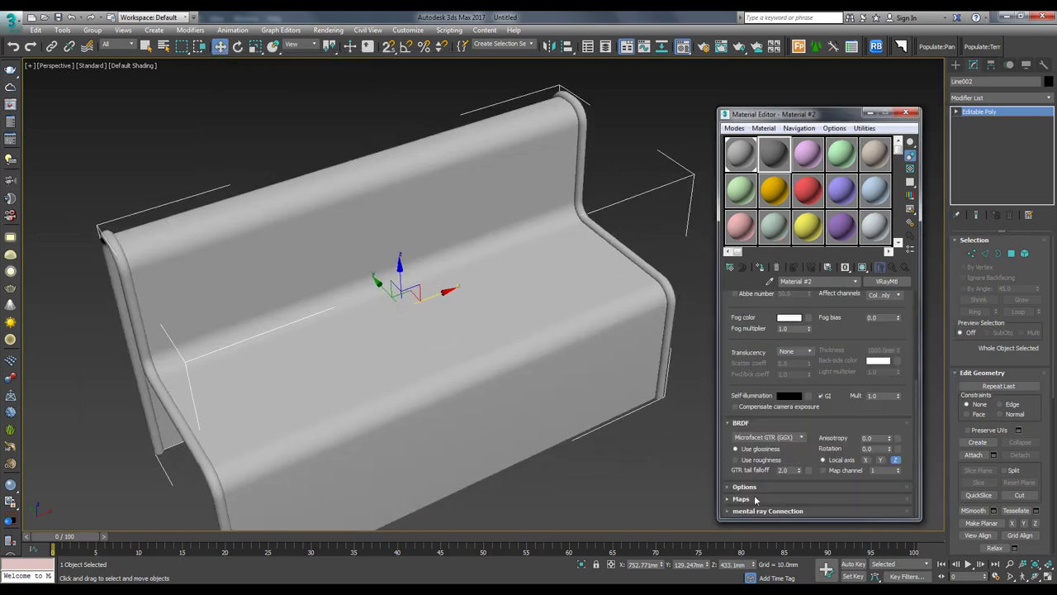
{"action": "scroll", "coordinate": [756, 500], "scroll_direction": "down", "scroll_amount": 5}
Step: Load TEXTURE\1.jpg as Material #2's opacity map and preview the perforated sample sphere
{"action": "left_click", "coordinate": [853, 493]}
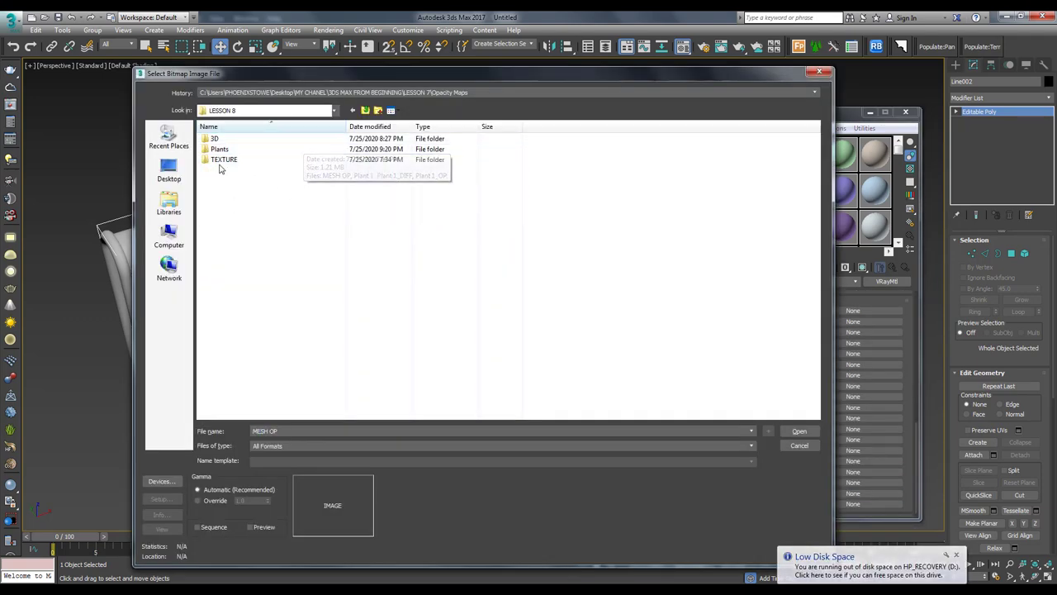
{"action": "double_click", "coordinate": [223, 159]}
{"action": "double_click", "coordinate": [240, 160]}
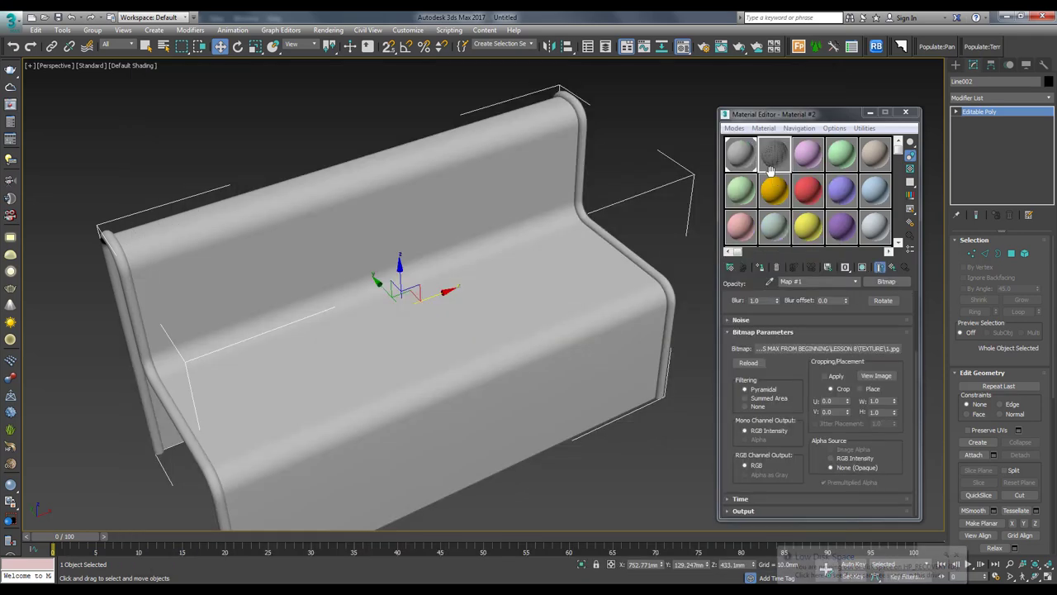
{"action": "double_click", "coordinate": [737, 163]}
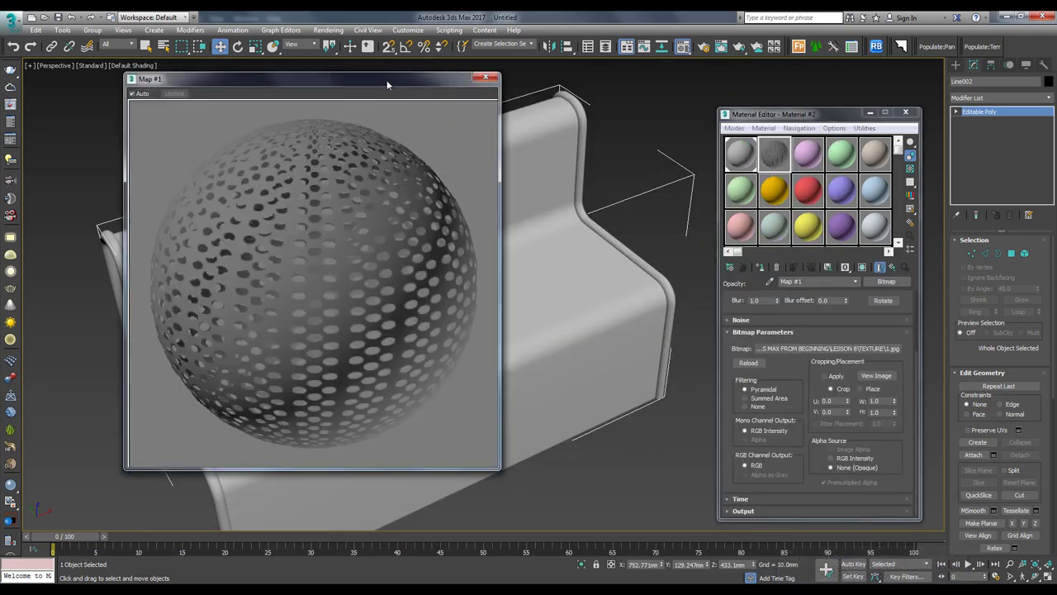
{"action": "left_click_drag", "start_coordinate": [386, 83], "coordinate": [439, 114]}
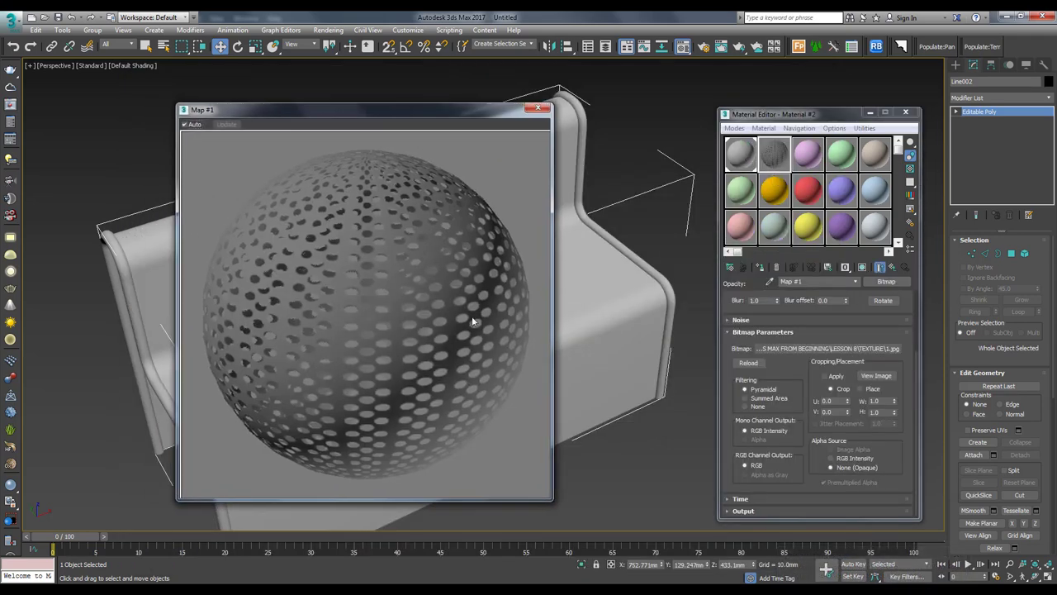
{"action": "left_click", "coordinate": [537, 108]}
{"action": "mouse_move", "coordinate": [394, 216]}
{"action": "middle_mouse_down", "text": "alt"}
{"action": "mouse_move", "coordinate": [423, 192]}
{"action": "mouse_move", "coordinate": [447, 256]}
{"action": "middle_mouse_up", "text": "alt"}
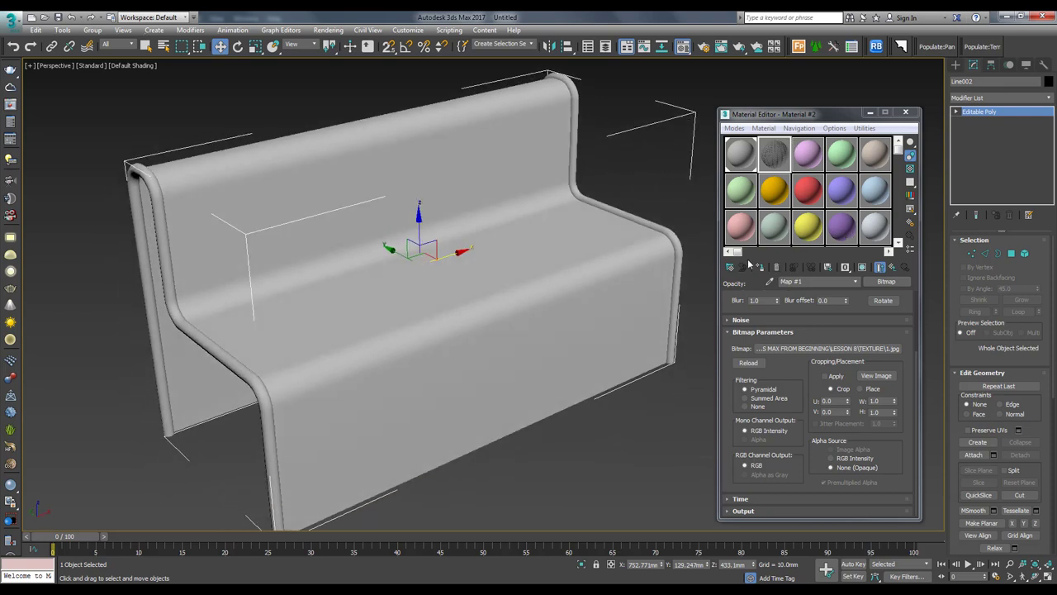
Step: Assign Material #2 to the selected bench and show its shaded material in the viewport
{"action": "left_click", "coordinate": [760, 267]}
{"action": "middle_click_drag", "start_coordinate": [602, 206], "coordinate": [611, 199], "text": "alt"}
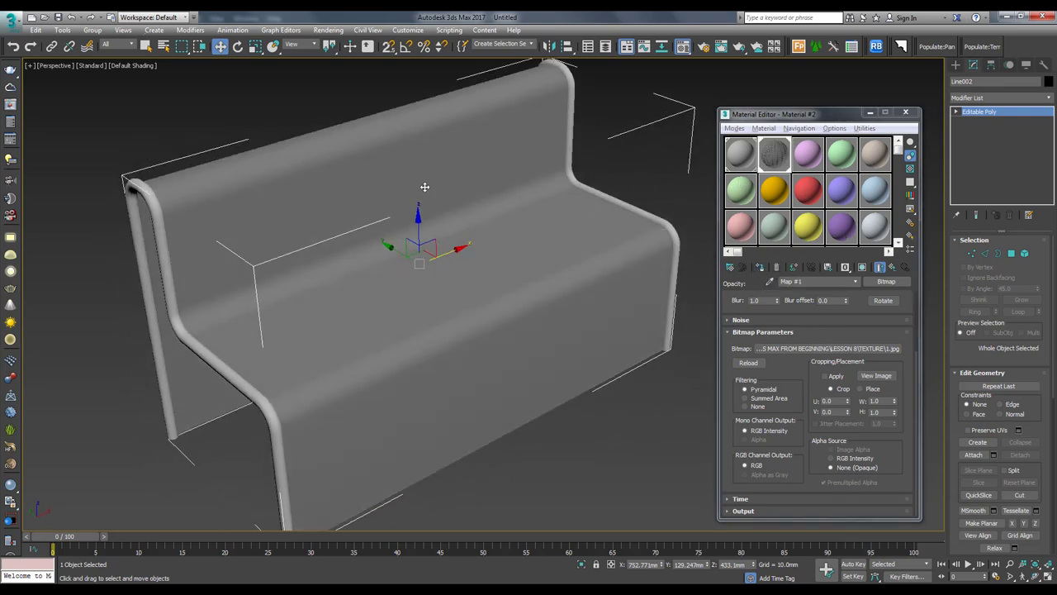
{"action": "scroll", "coordinate": [462, 247], "scroll_direction": "down", "scroll_amount": 3}
{"action": "scroll", "coordinate": [472, 267], "scroll_direction": "up", "scroll_amount": 3}
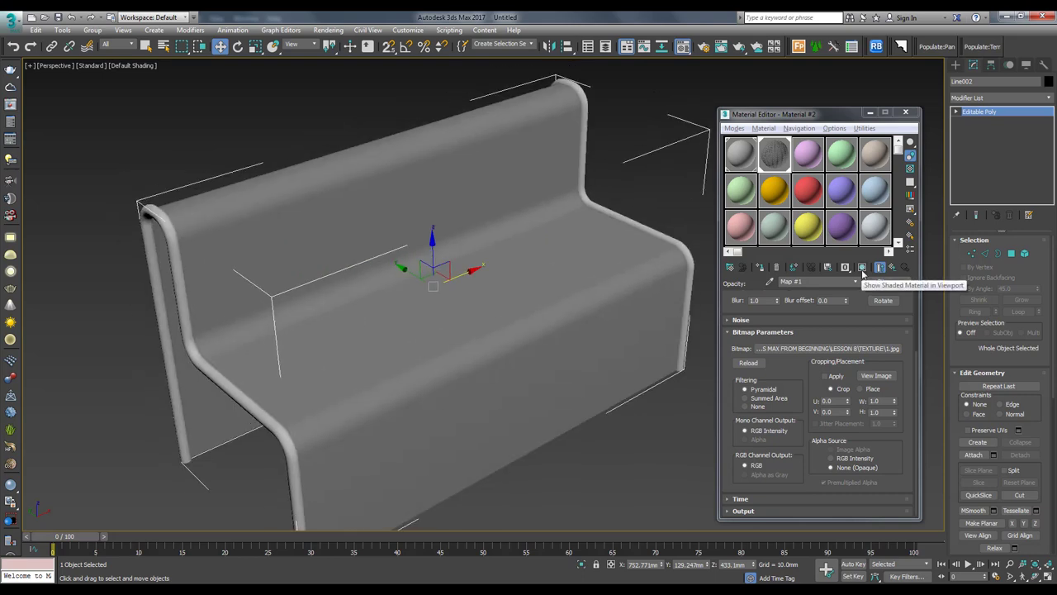
{"action": "left_click", "coordinate": [862, 269]}
{"action": "mouse_move", "coordinate": [426, 202]}
{"action": "middle_mouse_down", "text": "alt"}
{"action": "mouse_move", "coordinate": [453, 227]}
{"action": "mouse_move", "coordinate": [425, 215]}
{"action": "mouse_move", "coordinate": [442, 185]}
{"action": "middle_mouse_up", "text": "alt"}
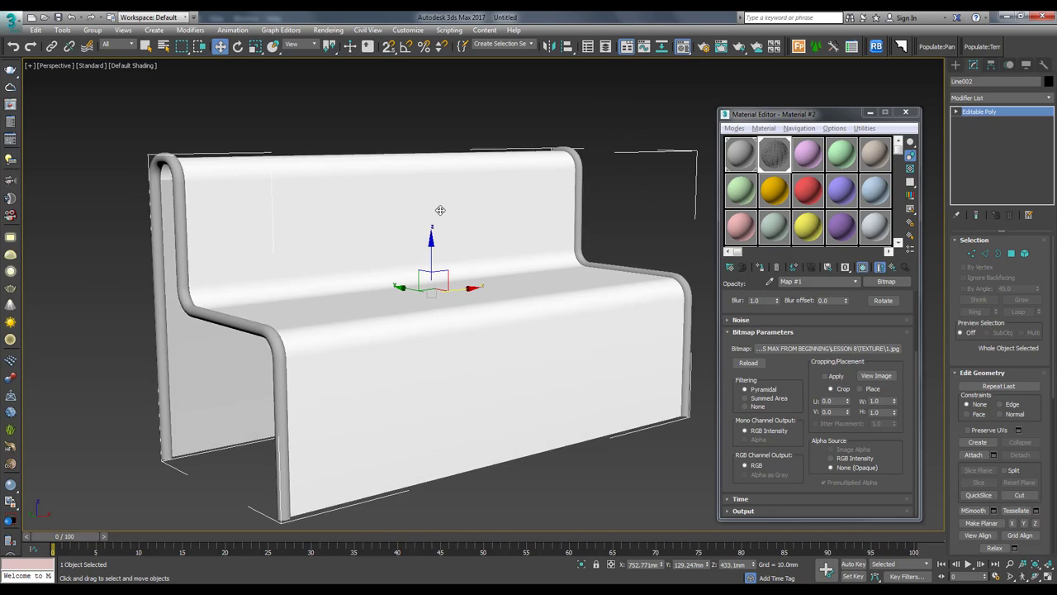
{"action": "middle_click_drag", "start_coordinate": [443, 205], "coordinate": [463, 237], "text": "alt"}
{"action": "scroll", "coordinate": [463, 237], "scroll_direction": "down", "scroll_amount": 3}
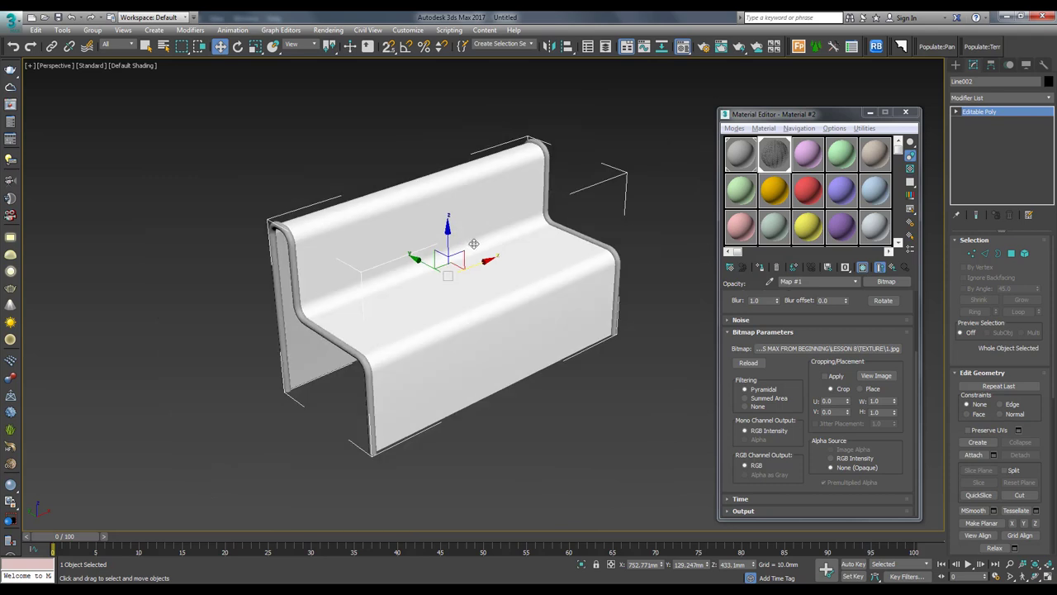
Step: Add a UVW Map modifier to the bench and compare its mapping types
{"action": "left_click", "coordinate": [1006, 99]}
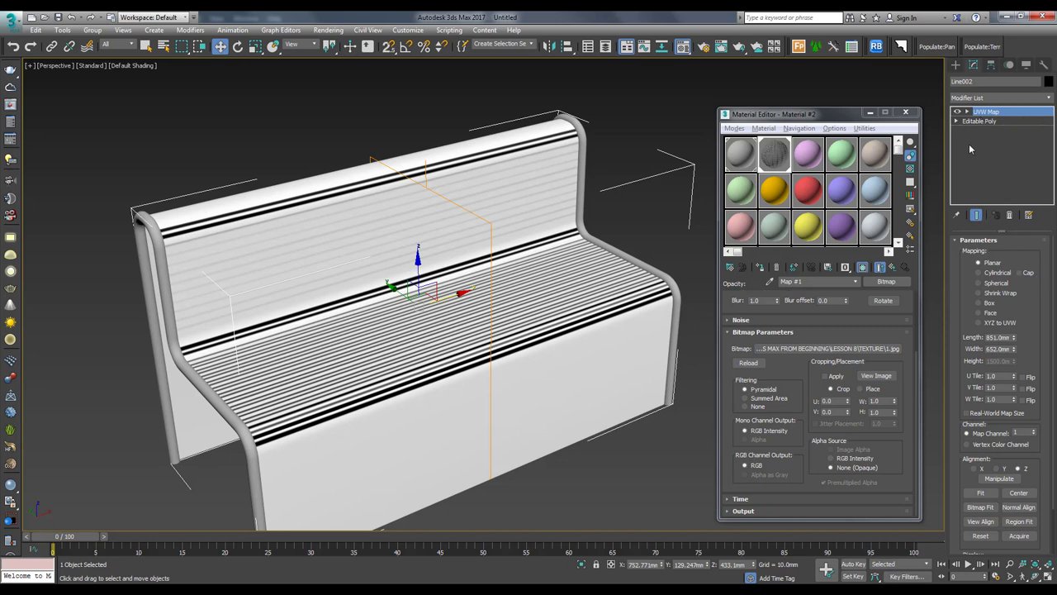
{"action": "left_click", "coordinate": [989, 302]}
{"action": "left_click", "coordinate": [989, 293]}
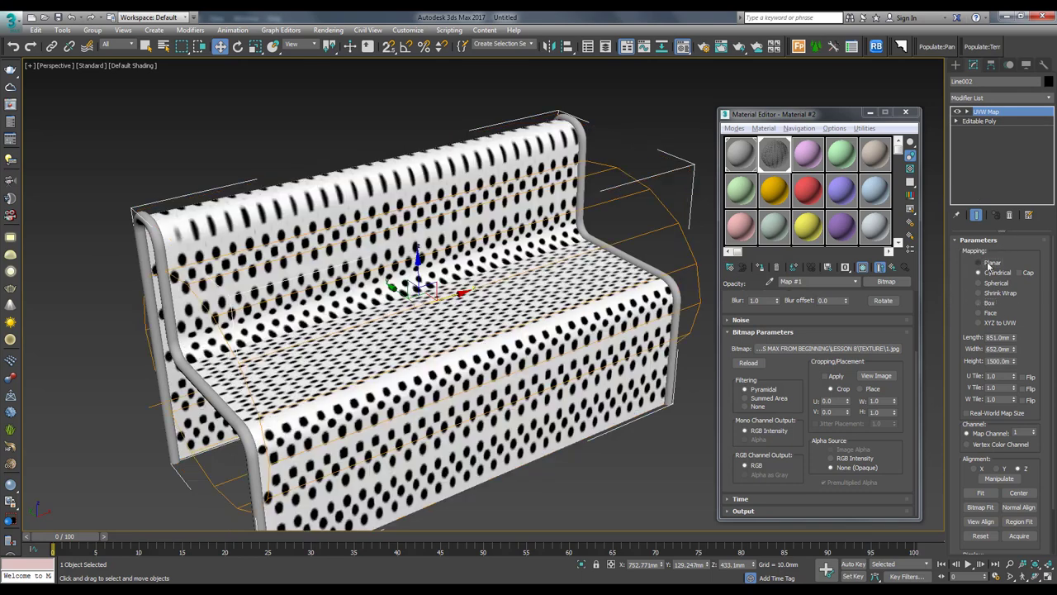
{"action": "left_click", "coordinate": [990, 283]}
{"action": "left_click", "coordinate": [990, 273]}
{"action": "left_click", "coordinate": [995, 284]}
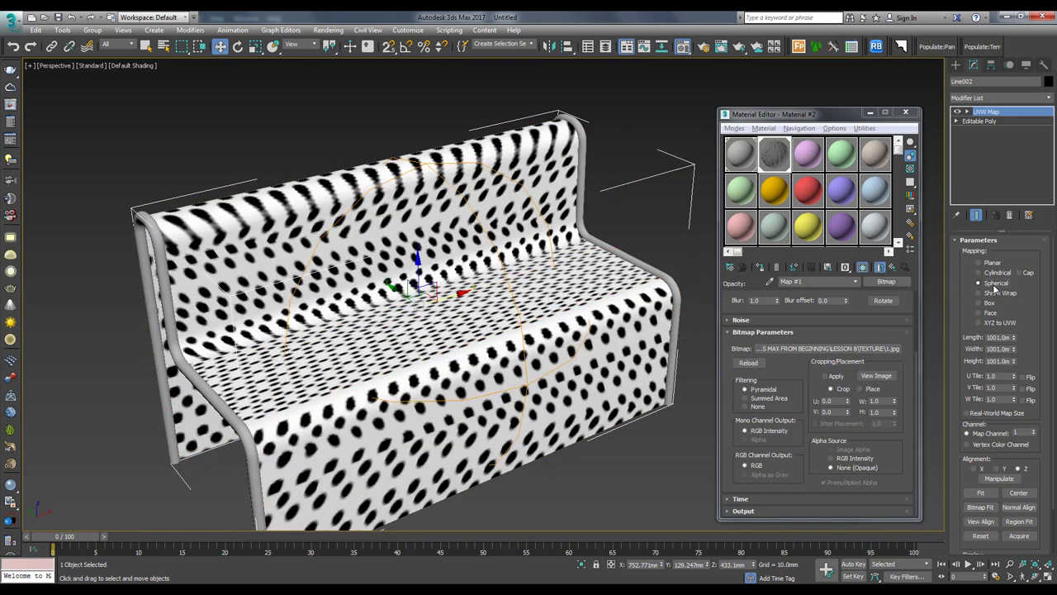
{"action": "left_click", "coordinate": [993, 293]}
{"action": "left_click", "coordinate": [991, 303]}
{"action": "left_click", "coordinate": [991, 313]}
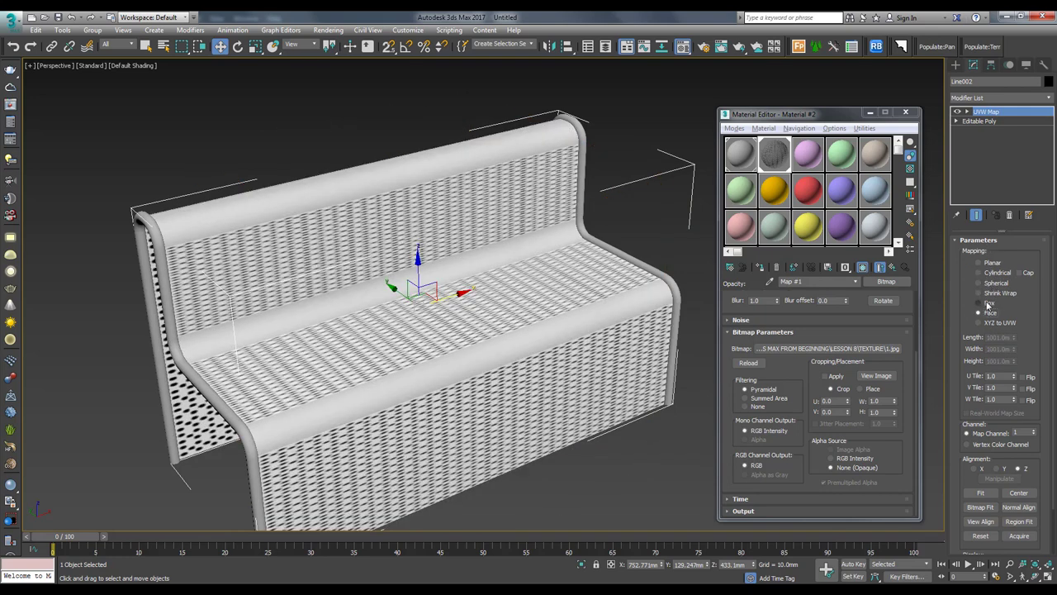
Step: Set the UVW Map to Box and fit the gizmo at 960.9 × 1031.0 × 800.8
{"action": "left_click", "coordinate": [989, 303]}
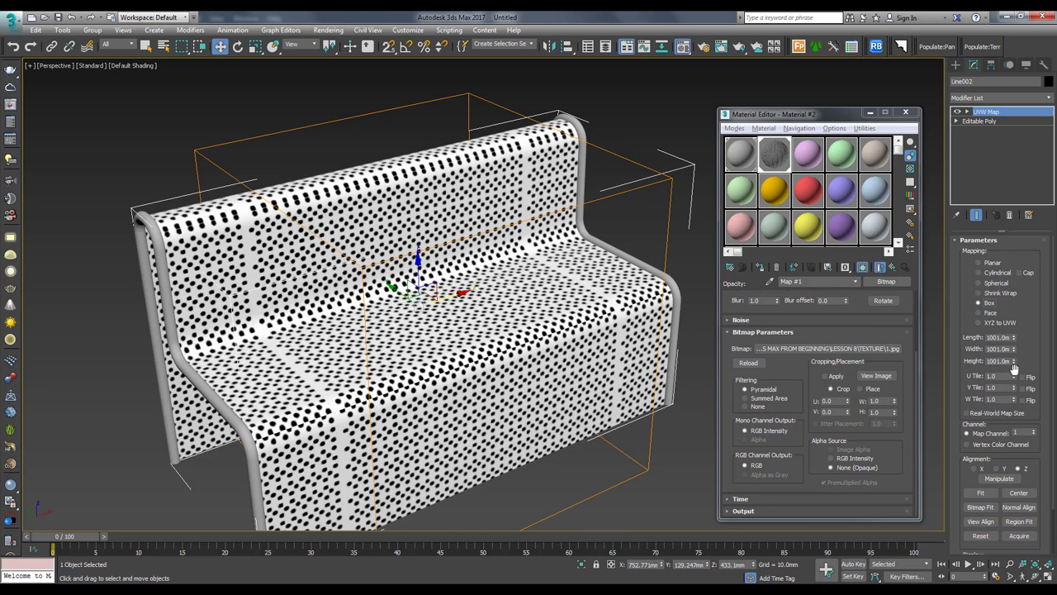
{"action": "left_click", "coordinate": [991, 111]}
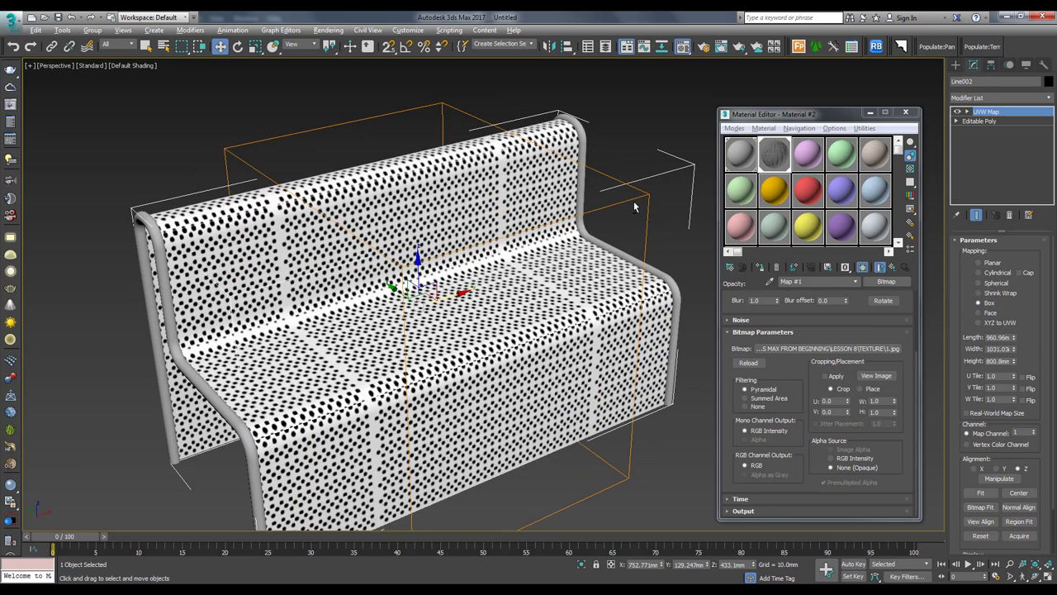
{"action": "left_click", "coordinate": [995, 116]}
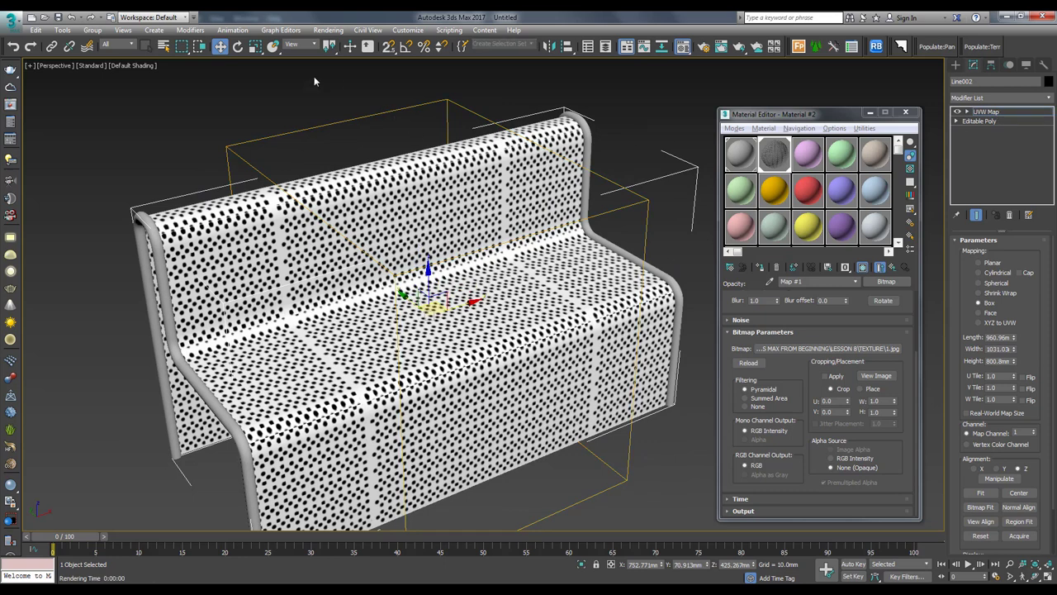
Step: Scale down the UVW Map gizmo via Scale Transform Type-In to test denser holes
{"action": "left_click", "coordinate": [255, 46]}
{"action": "right_click", "coordinate": [255, 46]}
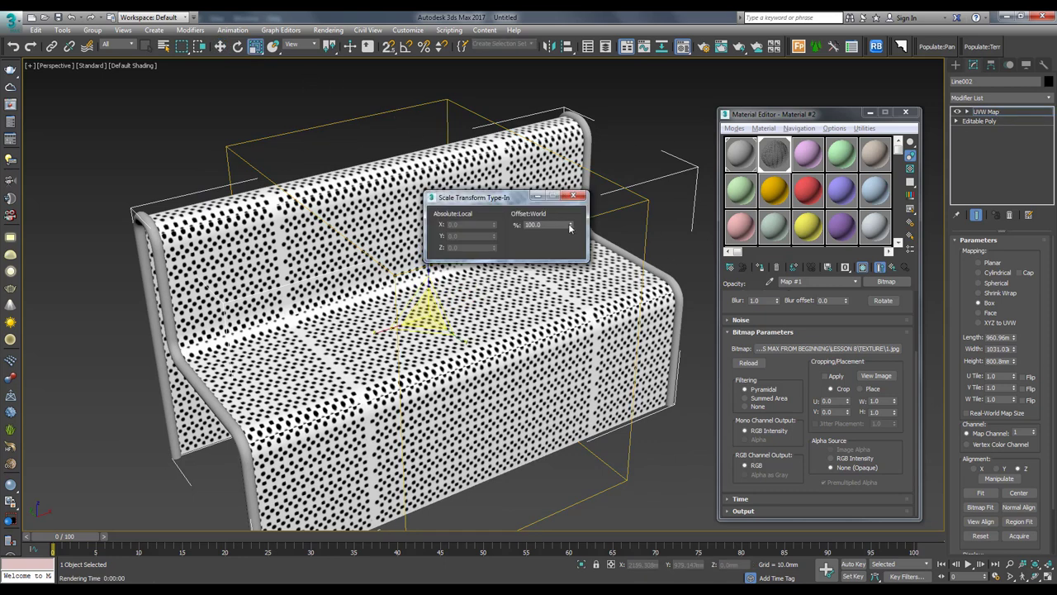
{"action": "left_click_drag", "start_coordinate": [570, 228], "coordinate": [610, 388]}
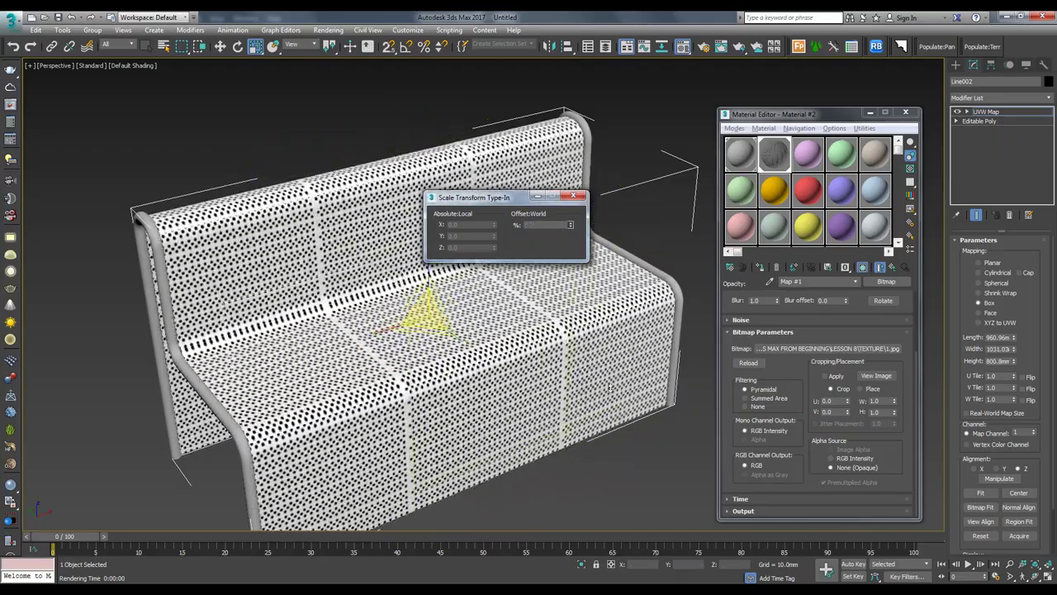
{"action": "scroll", "coordinate": [610, 388], "scroll_direction": "up", "scroll_amount": 5}
{"action": "middle_click_drag", "start_coordinate": [610, 388], "coordinate": [562, 331], "text": "alt"}
{"action": "scroll", "coordinate": [561, 330], "scroll_direction": "down", "scroll_amount": 5}
{"action": "scroll", "coordinate": [506, 284], "scroll_direction": "up", "scroll_amount": 1}
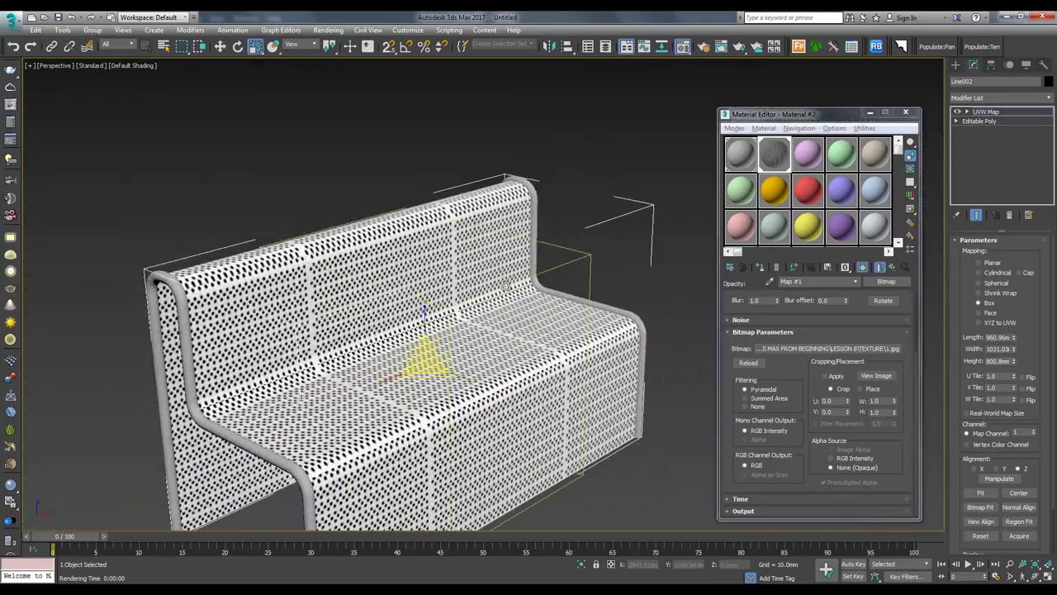
{"action": "scroll", "coordinate": [505, 284], "scroll_direction": "up", "scroll_amount": 3}
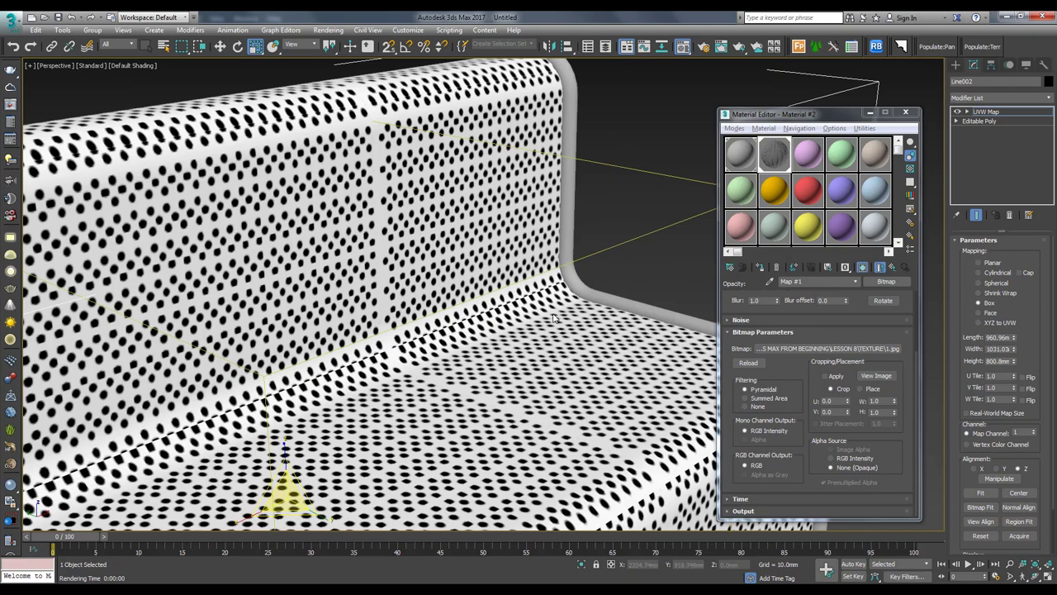
Step: Delete the UVW Map modifier so the bench panel appears plain white
{"action": "middle_click_drag", "start_coordinate": [553, 318], "coordinate": [545, 323], "text": "alt"}
{"action": "middle_click_drag", "start_coordinate": [522, 246], "coordinate": [453, 211], "text": "alt"}
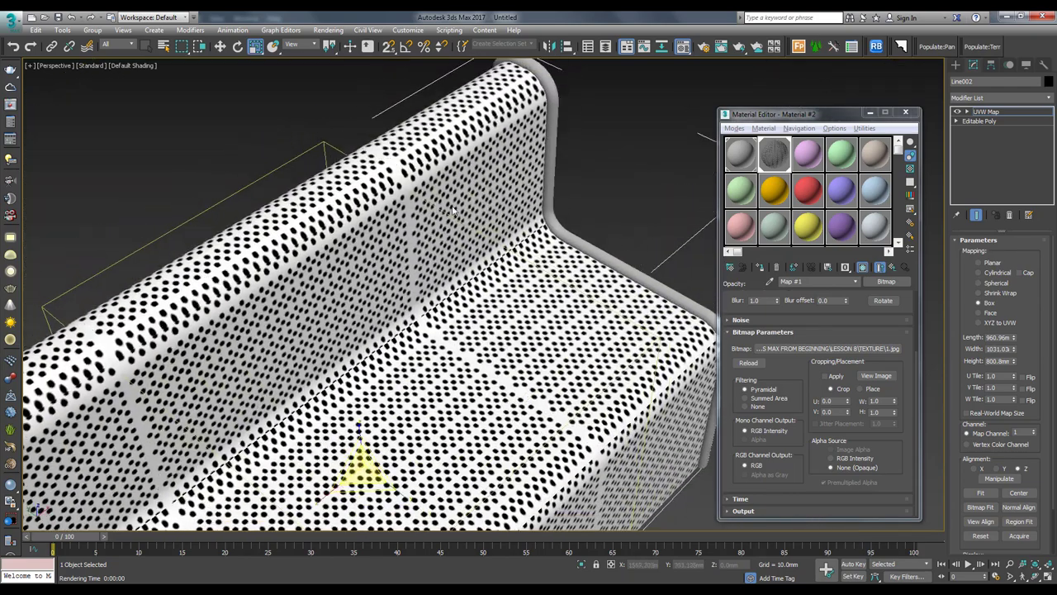
{"action": "scroll", "coordinate": [540, 321], "scroll_direction": "down", "scroll_amount": 3}
{"action": "middle_click_drag", "start_coordinate": [540, 321], "coordinate": [983, 118], "text": "alt"}
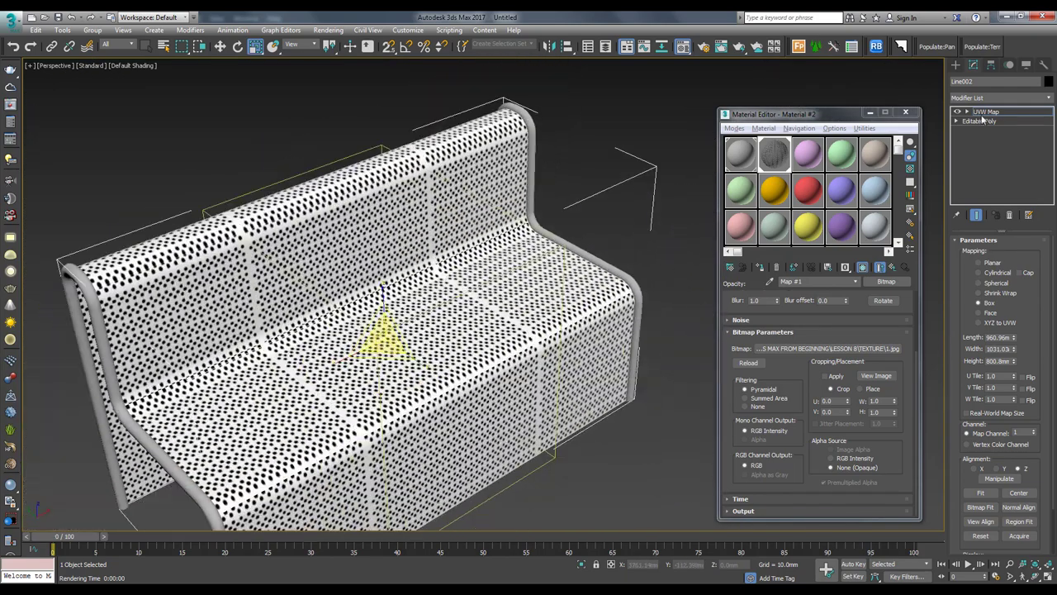
{"action": "left_click", "coordinate": [1008, 214]}
Step: Add a MapScaler modifier at 488 mm scale to wrap the dot pattern across the bench
{"action": "left_click", "coordinate": [983, 96]}
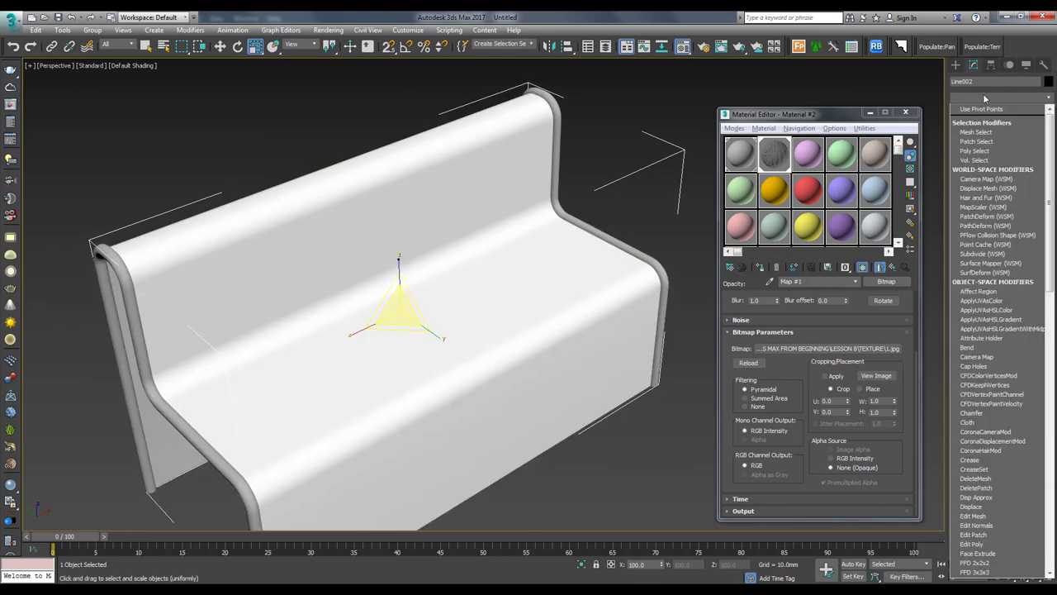
{"action": "key", "text": "m"}
{"action": "key", "text": "m"}
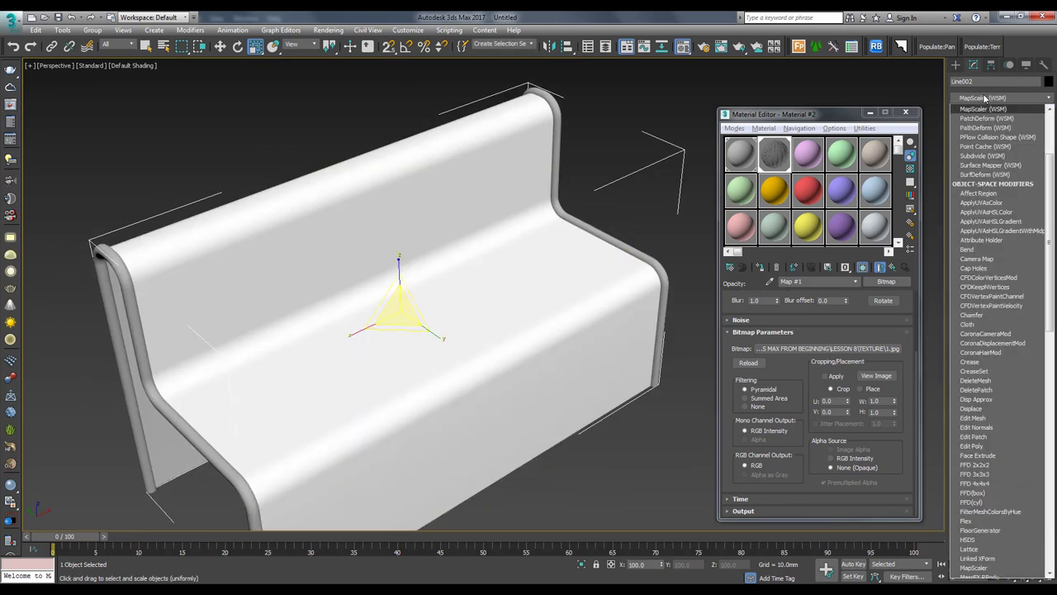
{"action": "key", "text": "m"}
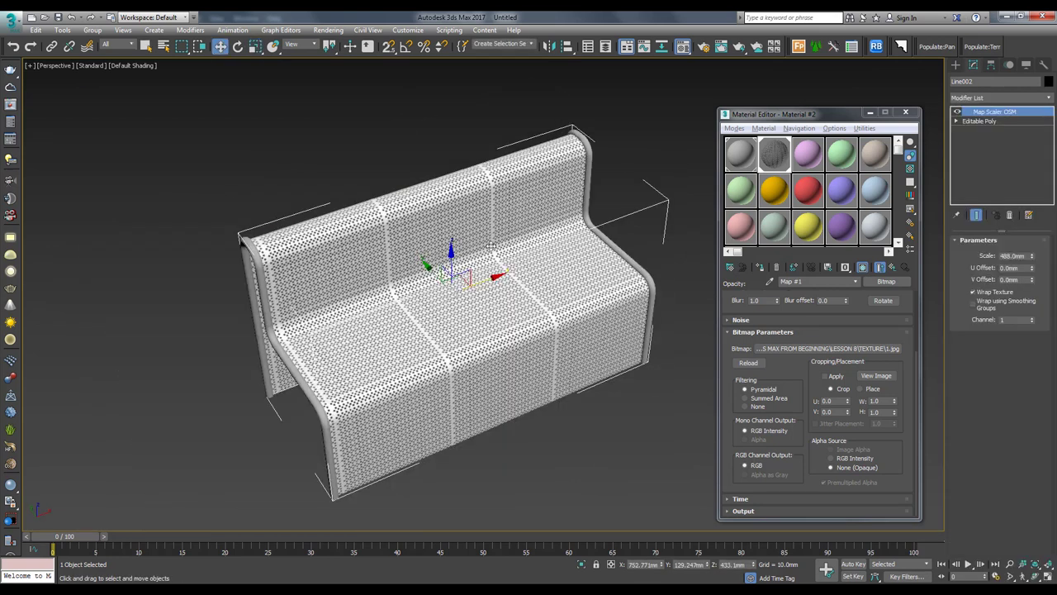
{"action": "scroll", "coordinate": [491, 246], "scroll_direction": "up", "scroll_amount": 2}
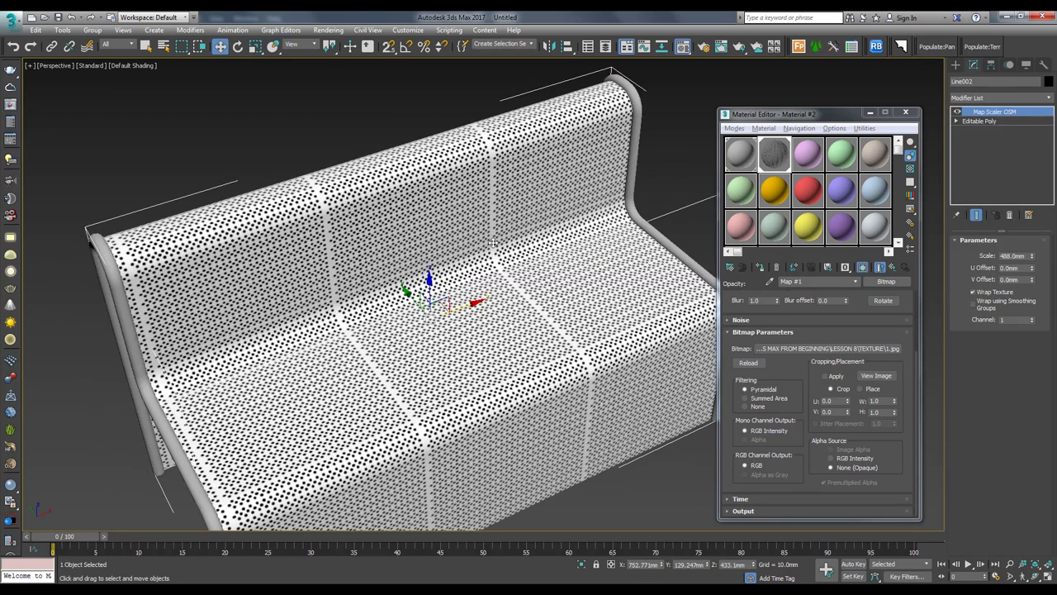
{"action": "scroll", "coordinate": [492, 246], "scroll_direction": "up", "scroll_amount": 2}
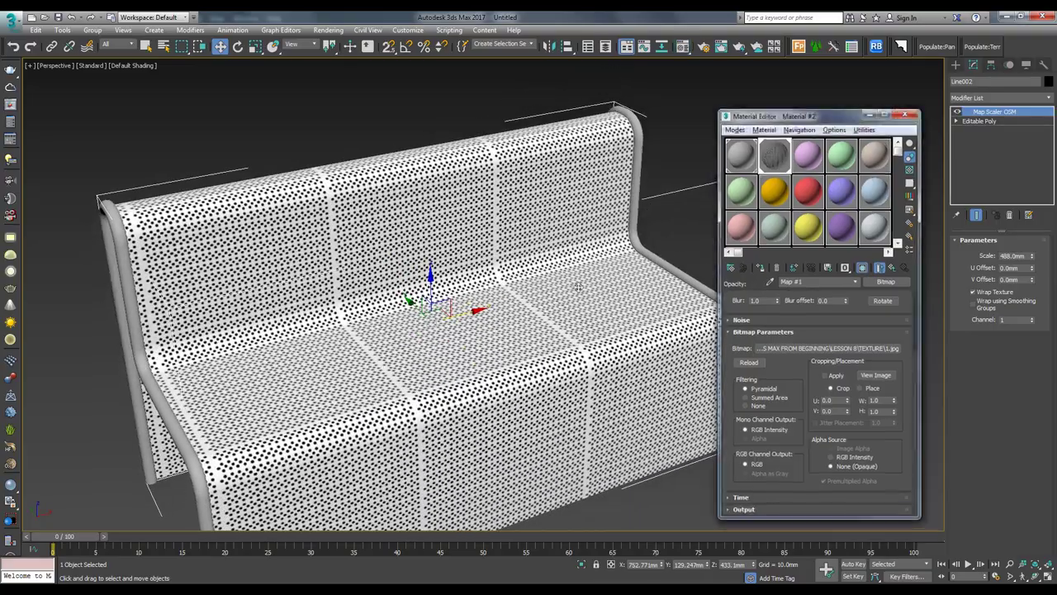
{"action": "left_click", "coordinate": [919, 111]}
{"action": "scroll", "coordinate": [470, 279], "scroll_direction": "up", "scroll_amount": 3}
{"action": "middle_click_drag", "start_coordinate": [475, 279], "coordinate": [482, 255], "text": "alt"}
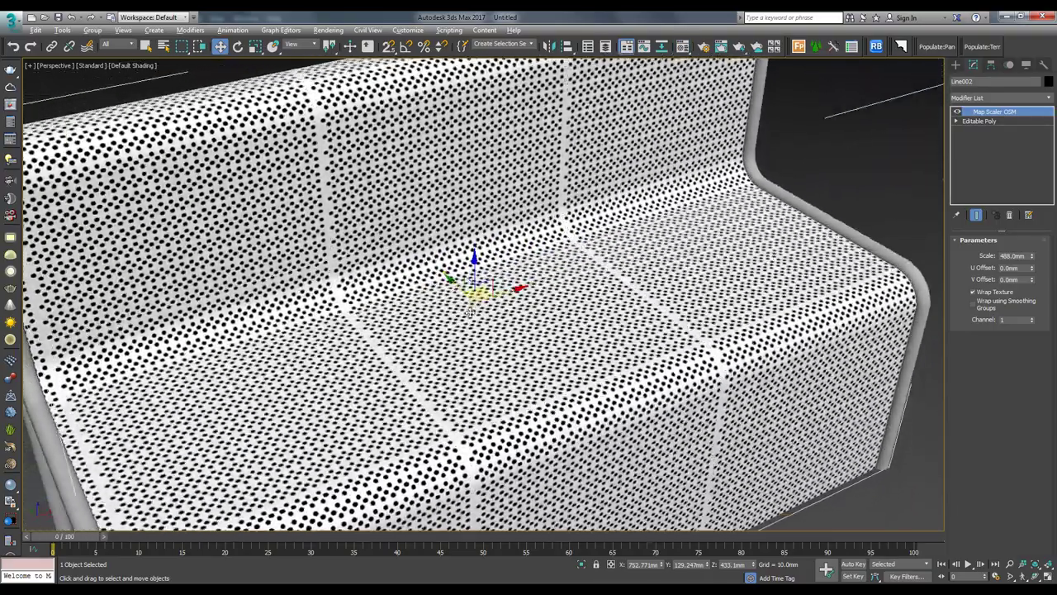
{"action": "scroll", "coordinate": [483, 255], "scroll_direction": "up", "scroll_amount": 2}
{"action": "middle_click_drag", "start_coordinate": [413, 252], "coordinate": [549, 242], "text": "alt"}
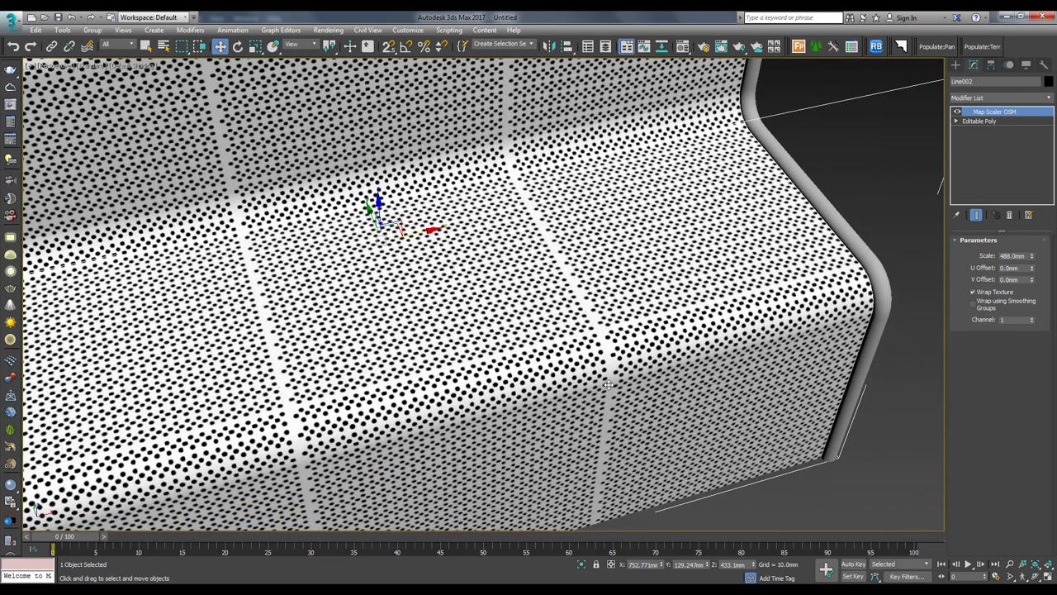
{"action": "left_click", "coordinate": [683, 47]}
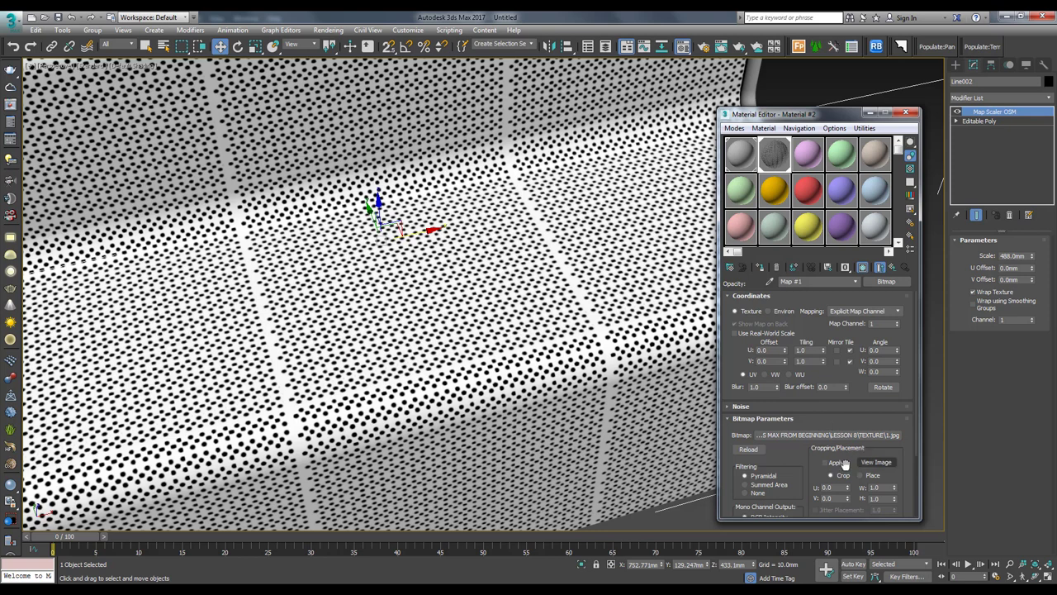
Step: Open the perforation bitmap in the View Image window for cropping
{"action": "left_click_drag", "start_coordinate": [826, 116], "coordinate": [795, 70]}
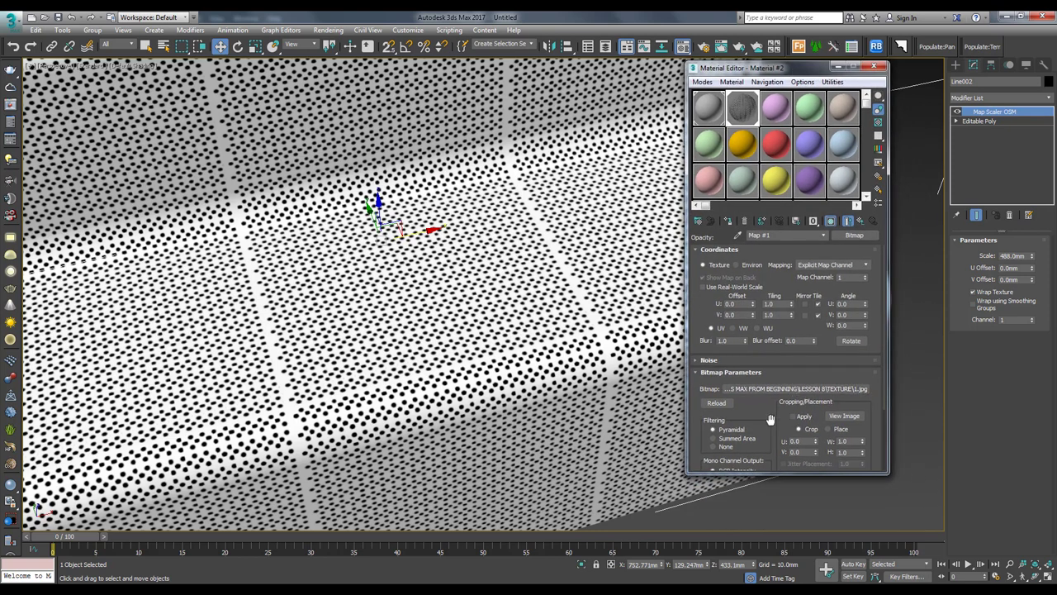
{"action": "scroll", "coordinate": [809, 384], "scroll_direction": "down", "scroll_amount": 2}
{"action": "left_click", "coordinate": [844, 383]}
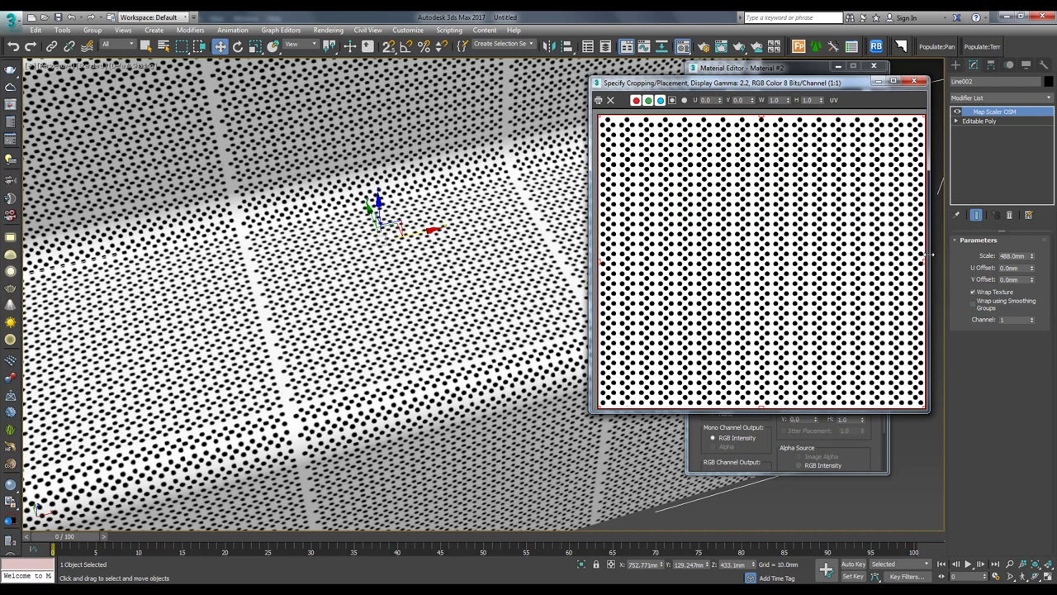
{"action": "mouse_move", "coordinate": [850, 80]}
{"action": "left_mouse_down"}
{"action": "mouse_move", "coordinate": [630, 260]}
{"action": "mouse_move", "coordinate": [353, 181]}
{"action": "mouse_move", "coordinate": [295, 179]}
{"action": "left_mouse_up"}
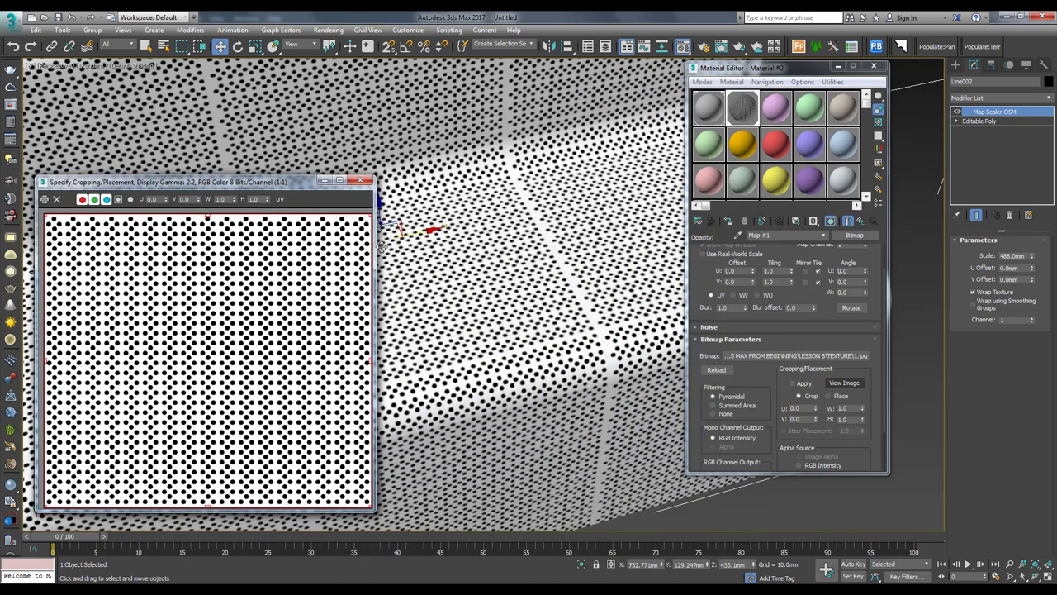
Step: Apply cropping at V 0.034 and H 0.91 to trim the bitmap's edge rows
{"action": "left_click", "coordinate": [803, 385]}
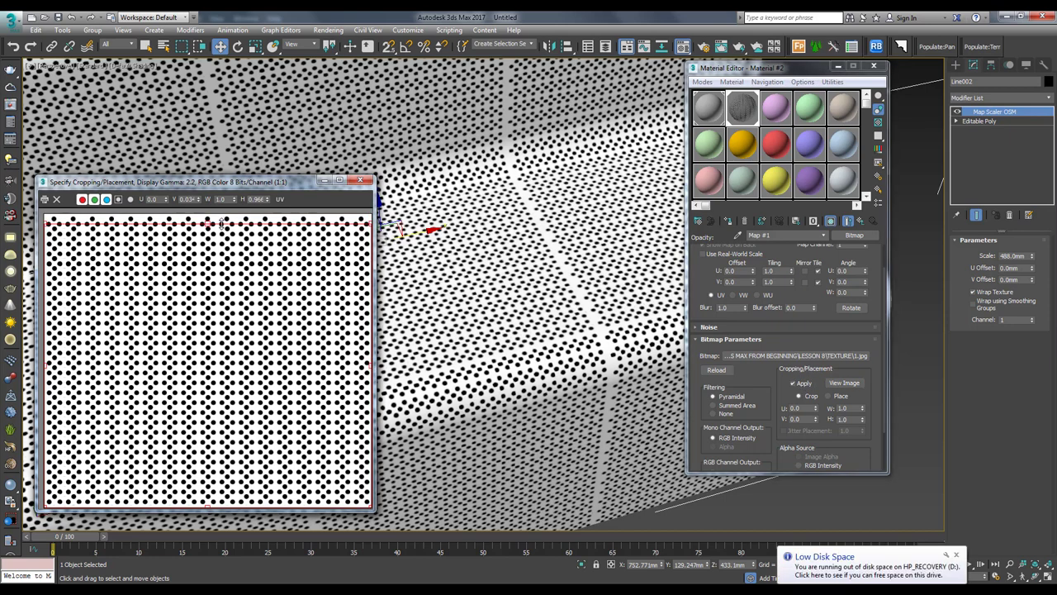
{"action": "left_click_drag", "start_coordinate": [208, 217], "coordinate": [222, 225]}
{"action": "left_click_drag", "start_coordinate": [207, 506], "coordinate": [210, 491]}
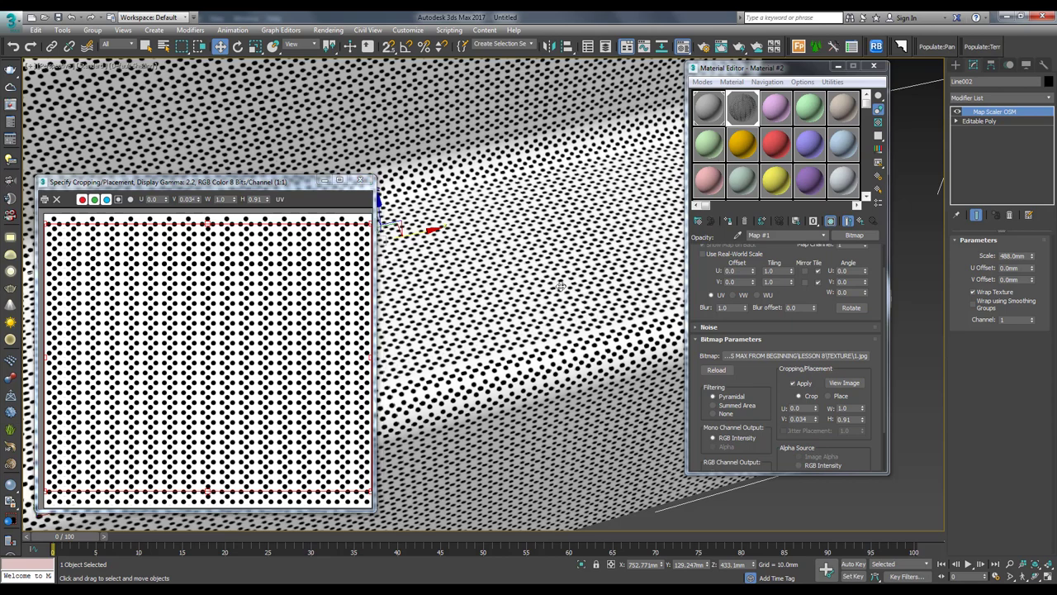
{"action": "scroll", "coordinate": [557, 289], "scroll_direction": "up", "scroll_amount": 3}
{"action": "scroll", "coordinate": [557, 289], "scroll_direction": "up", "scroll_amount": 2}
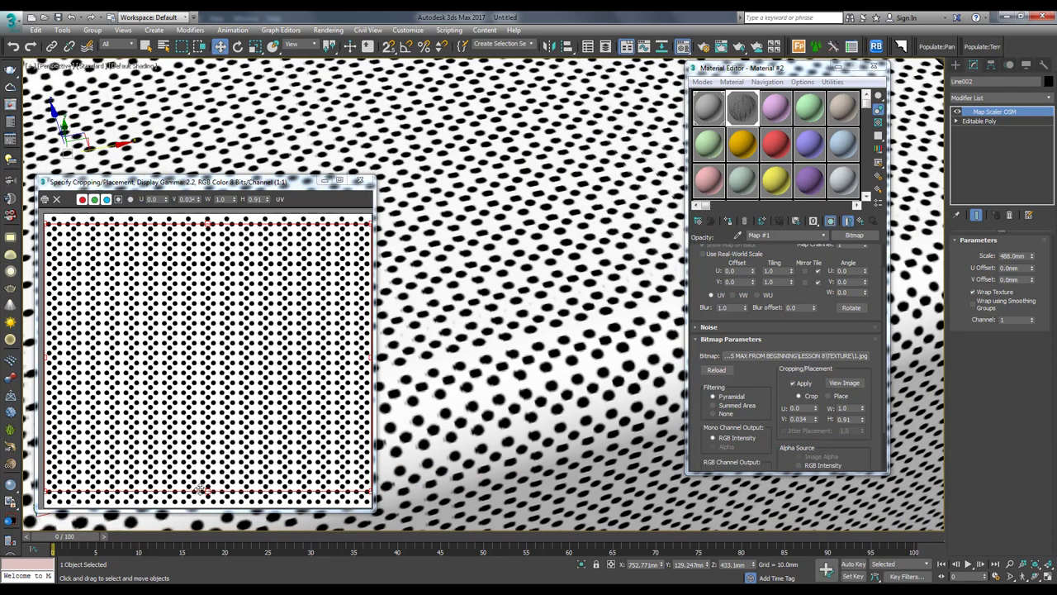
{"action": "left_click", "coordinate": [209, 221]}
{"action": "left_click", "coordinate": [360, 180]}
{"action": "scroll", "coordinate": [360, 190], "scroll_direction": "down", "scroll_amount": 3}
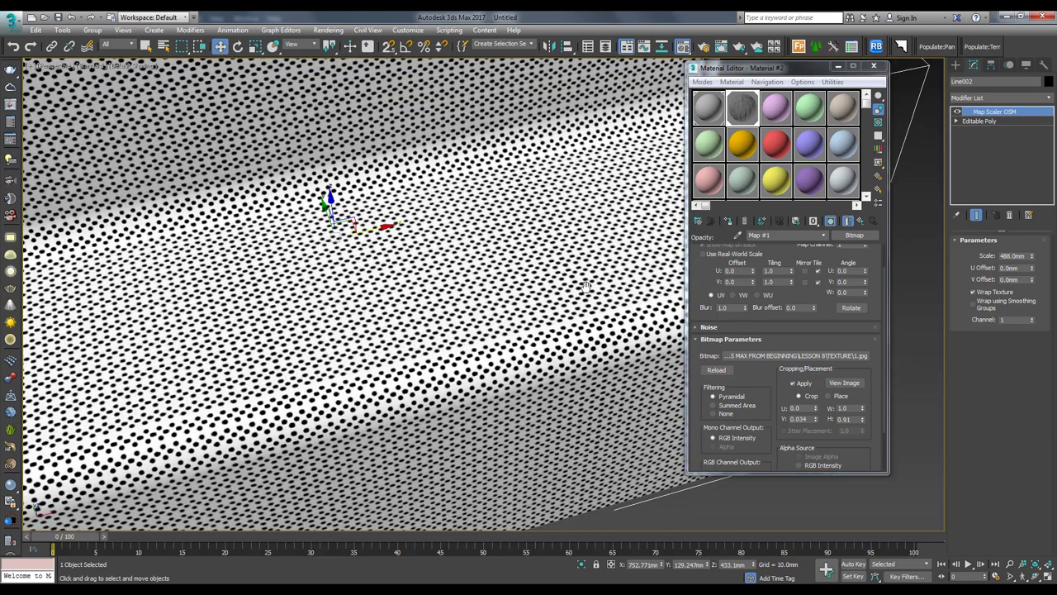
{"action": "scroll", "coordinate": [360, 190], "scroll_direction": "down", "scroll_amount": 2}
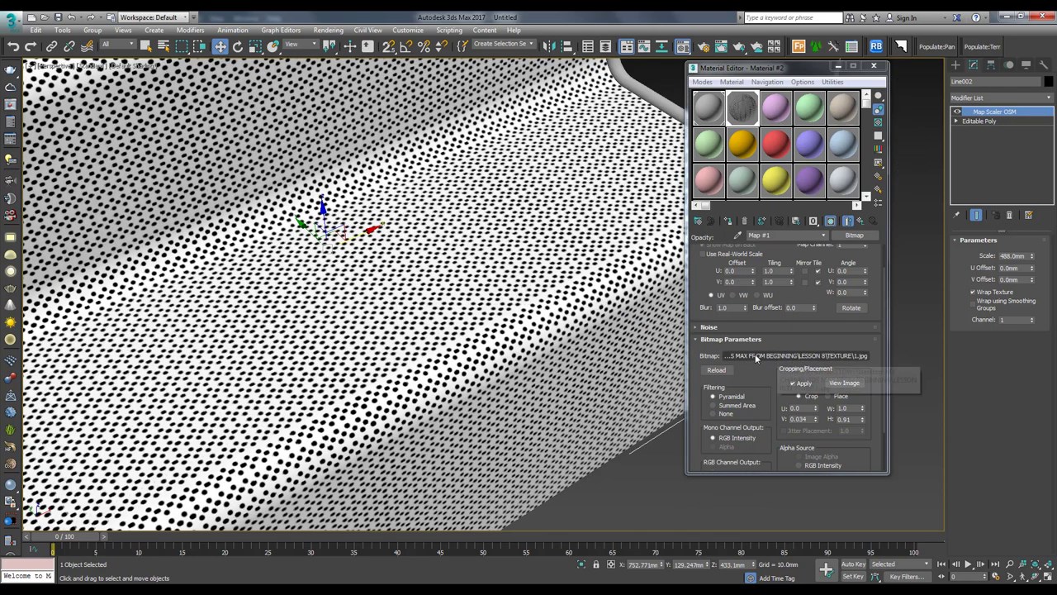
{"action": "scroll", "coordinate": [400, 317], "scroll_direction": "down", "scroll_amount": 3}
{"action": "scroll", "coordinate": [399, 317], "scroll_direction": "up", "scroll_amount": 2}
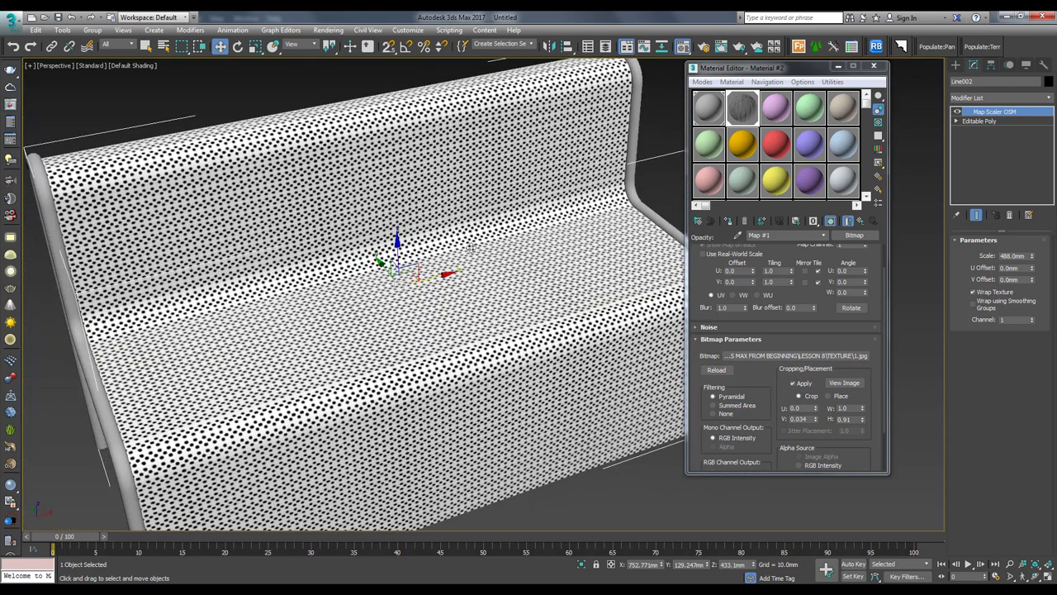
{"action": "scroll", "coordinate": [467, 247], "scroll_direction": "up", "scroll_amount": 1}
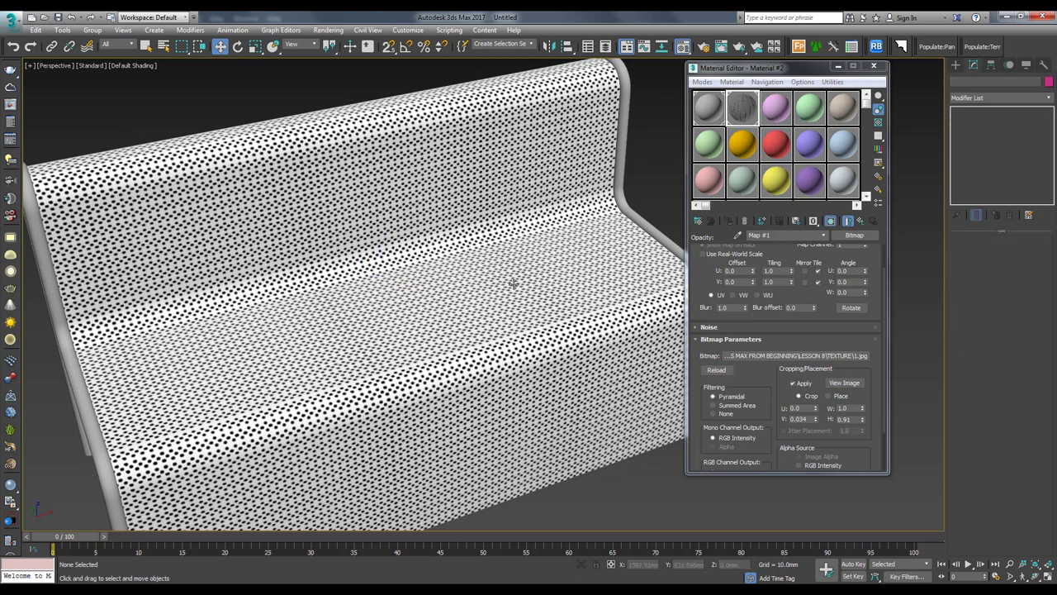
Step: Turn Cropping/Placement off and back on to compare seams, keeping the seamless crop, and orbit to check
{"action": "left_click", "coordinate": [799, 385]}
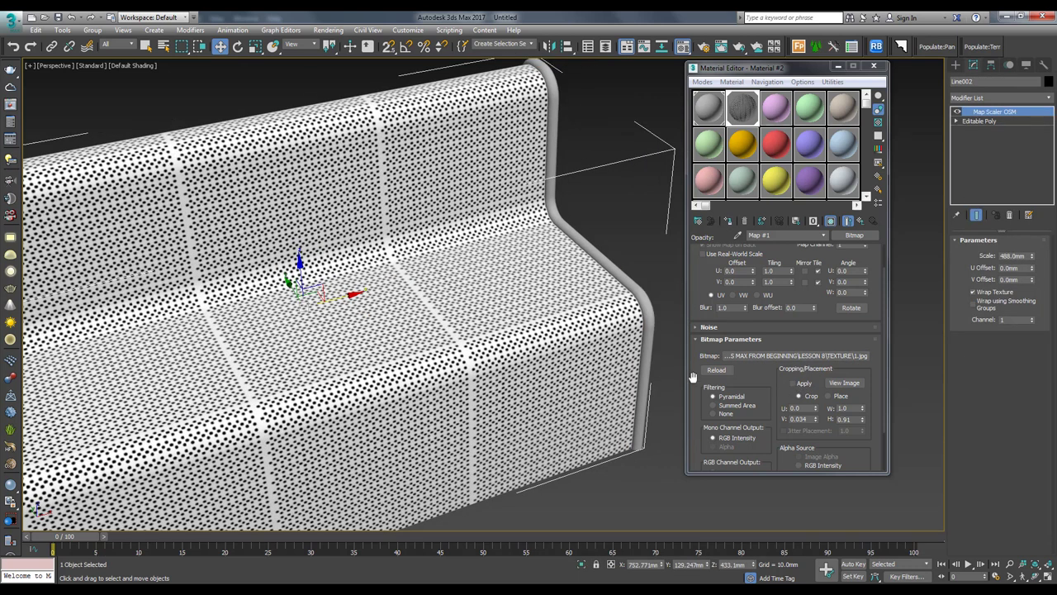
{"action": "left_click", "coordinate": [802, 386]}
{"action": "mouse_move", "coordinate": [454, 218]}
{"action": "middle_mouse_down", "text": "alt"}
{"action": "mouse_move", "coordinate": [464, 269]}
{"action": "mouse_move", "coordinate": [314, 219]}
{"action": "middle_mouse_up", "text": "alt"}
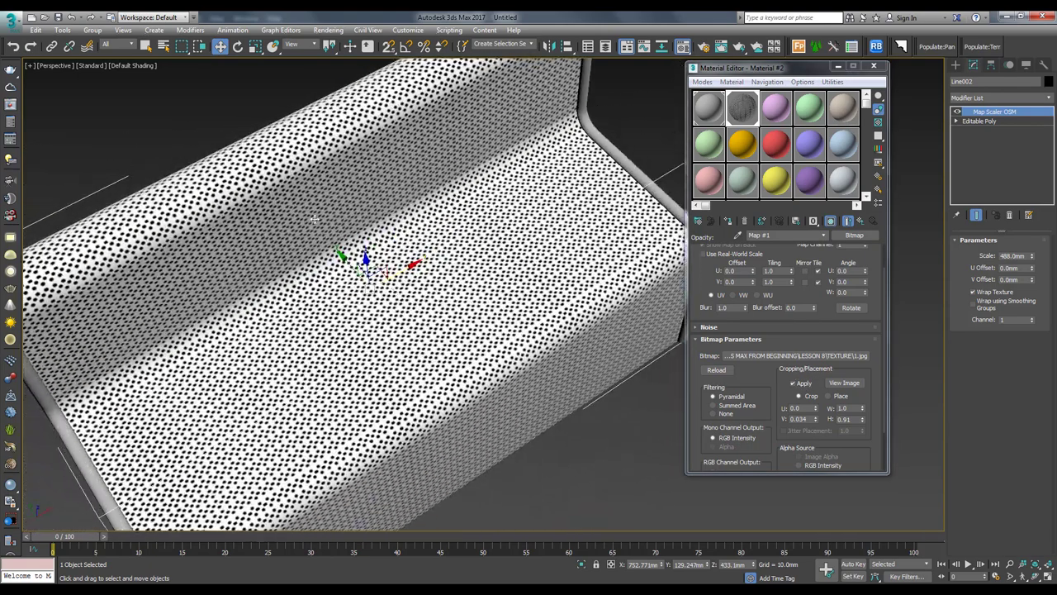
{"action": "scroll", "coordinate": [364, 222], "scroll_direction": "up", "scroll_amount": 3}
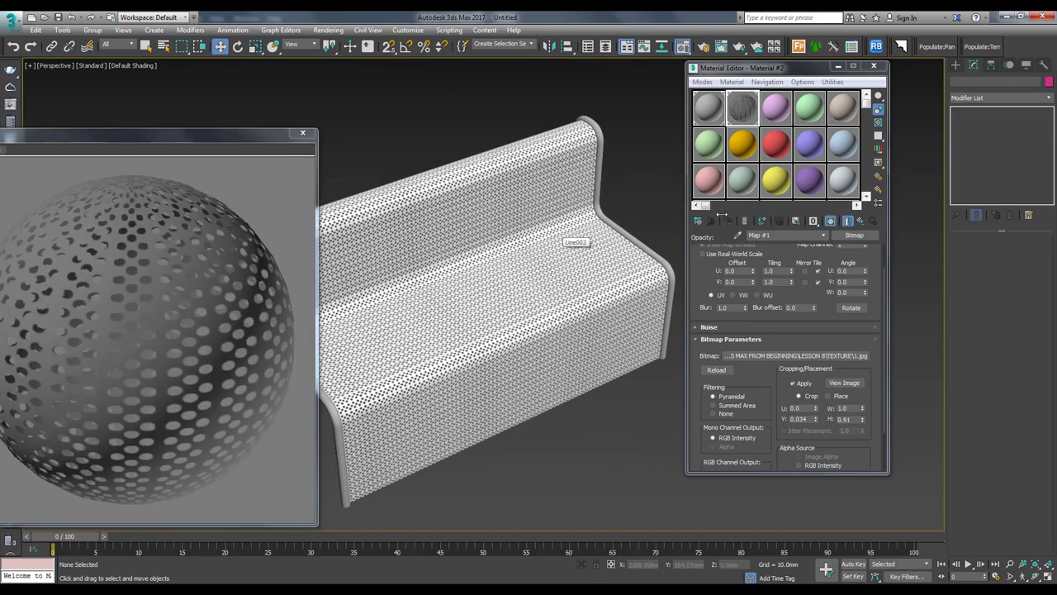
Step: Go back up to Material #2's top-level VRayMtl parameters
{"action": "left_click", "coordinate": [847, 221]}
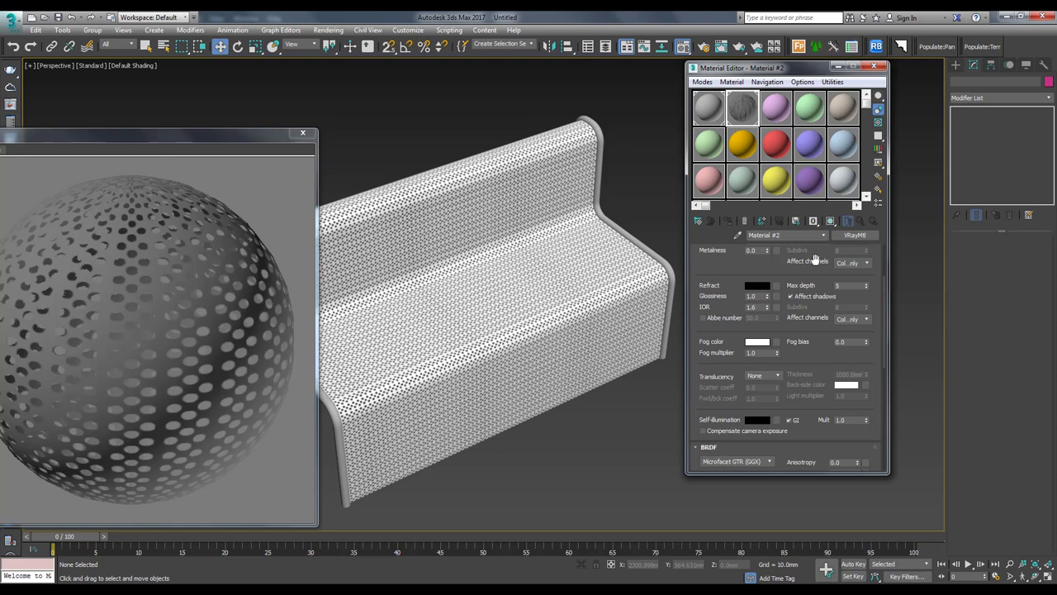
{"action": "scroll", "coordinate": [815, 260], "scroll_direction": "up", "scroll_amount": 3}
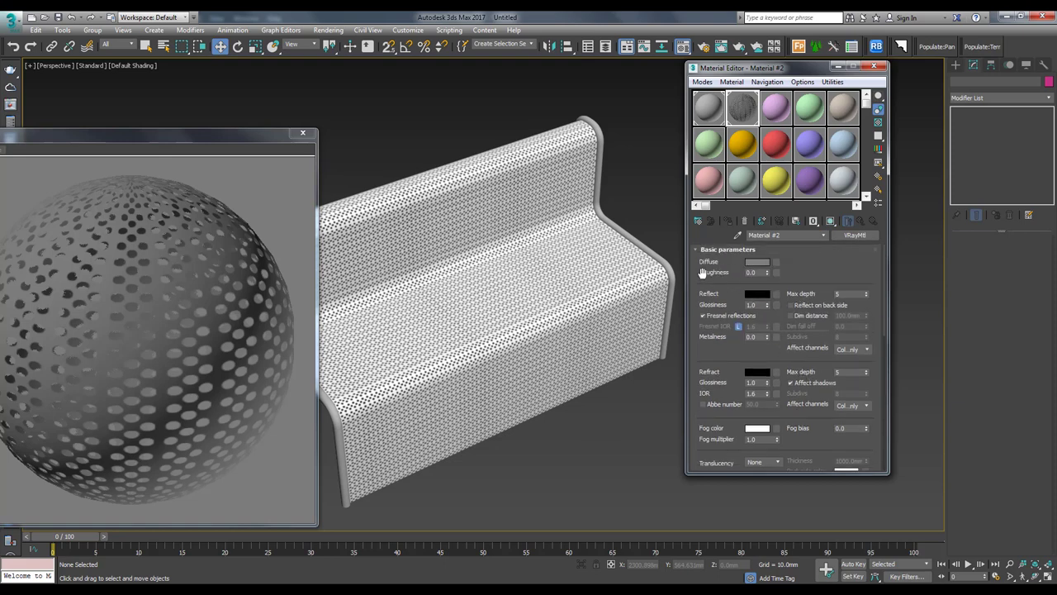
{"action": "scroll", "coordinate": [502, 243], "scroll_direction": "up", "scroll_amount": 5}
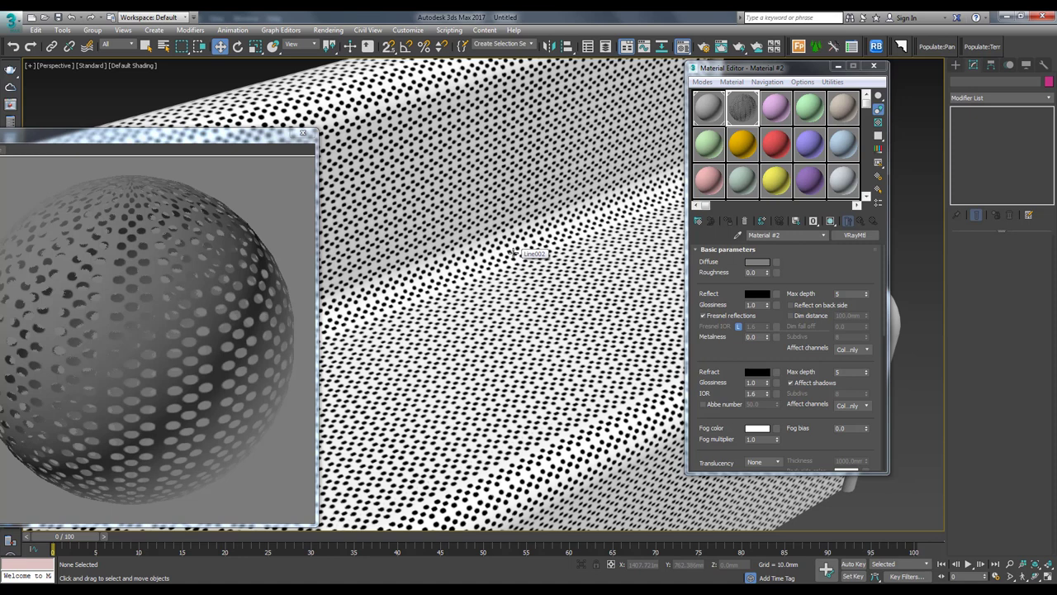
Step: Set the Diffuse colour to near-black 8 grey and the Reflect colour to about 111 grey
{"action": "scroll", "coordinate": [513, 252], "scroll_direction": "down", "scroll_amount": 5}
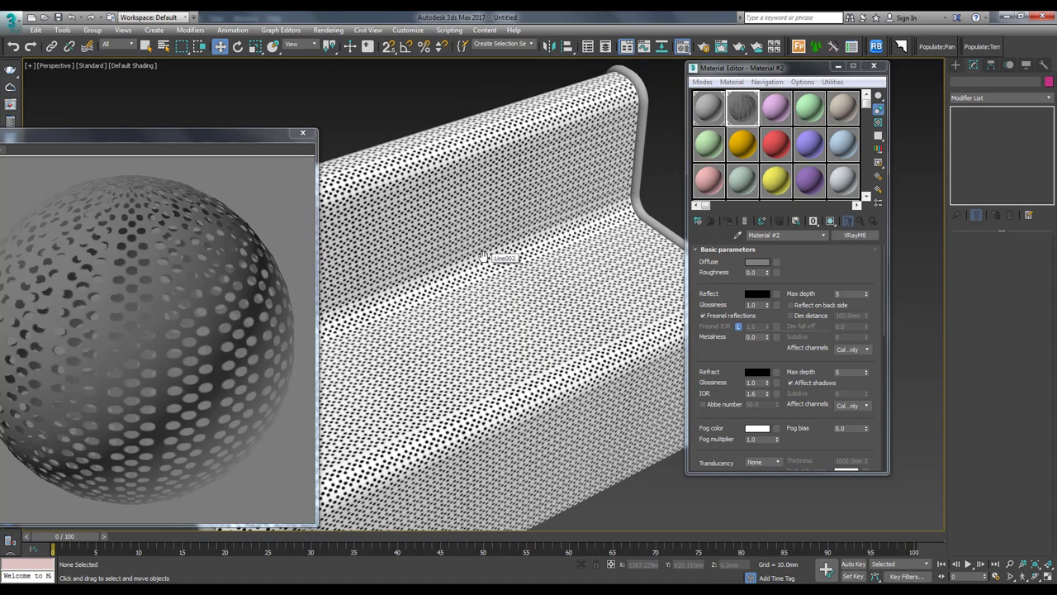
{"action": "left_click", "coordinate": [757, 262]}
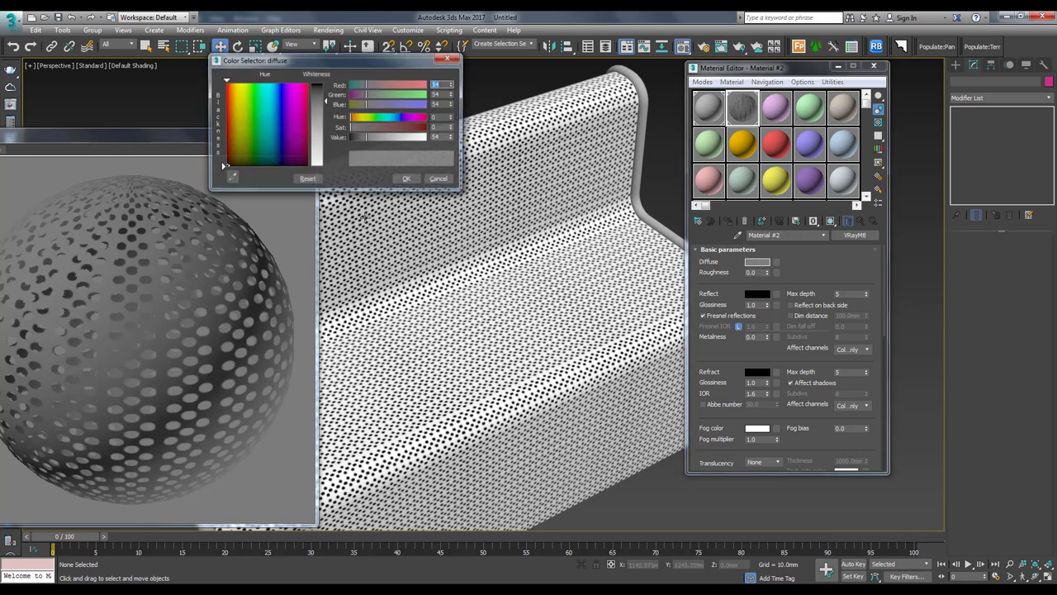
{"action": "left_click_drag", "start_coordinate": [326, 99], "coordinate": [324, 85]}
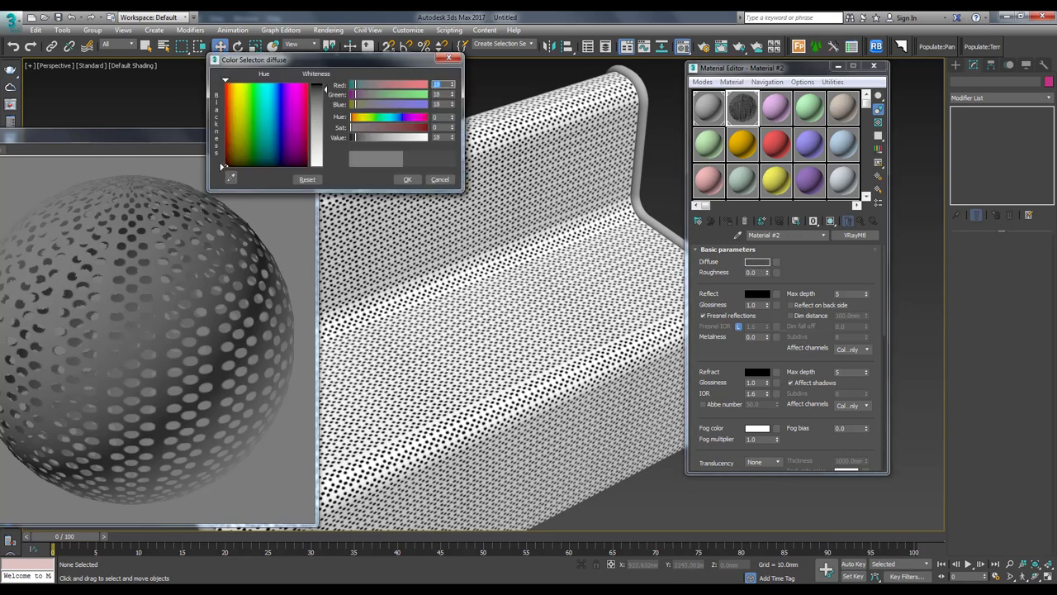
{"action": "left_click", "coordinate": [405, 180]}
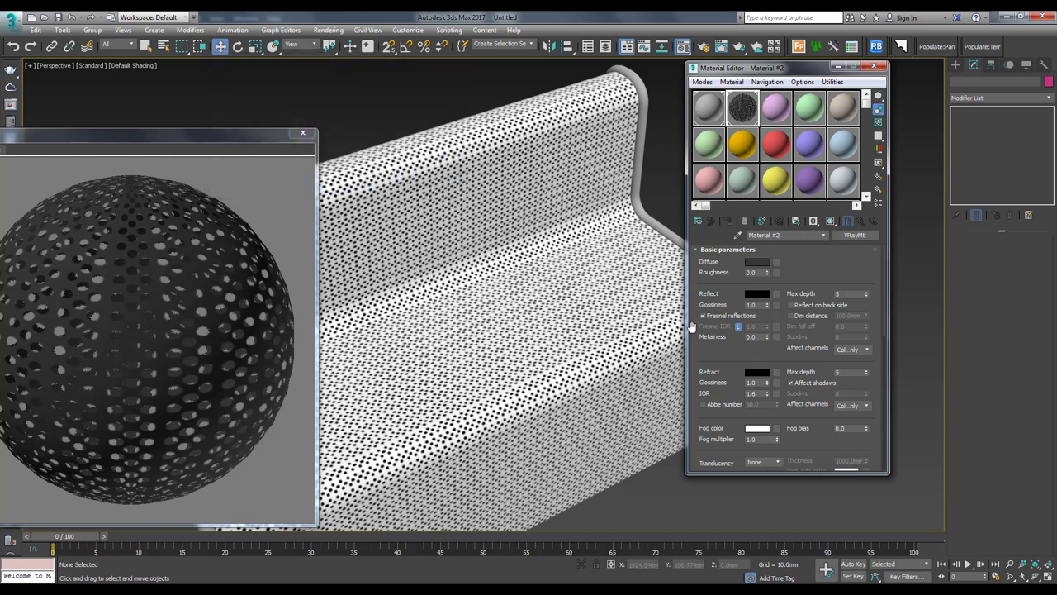
{"action": "left_click", "coordinate": [754, 295]}
{"action": "left_click_drag", "start_coordinate": [326, 85], "coordinate": [326, 119]}
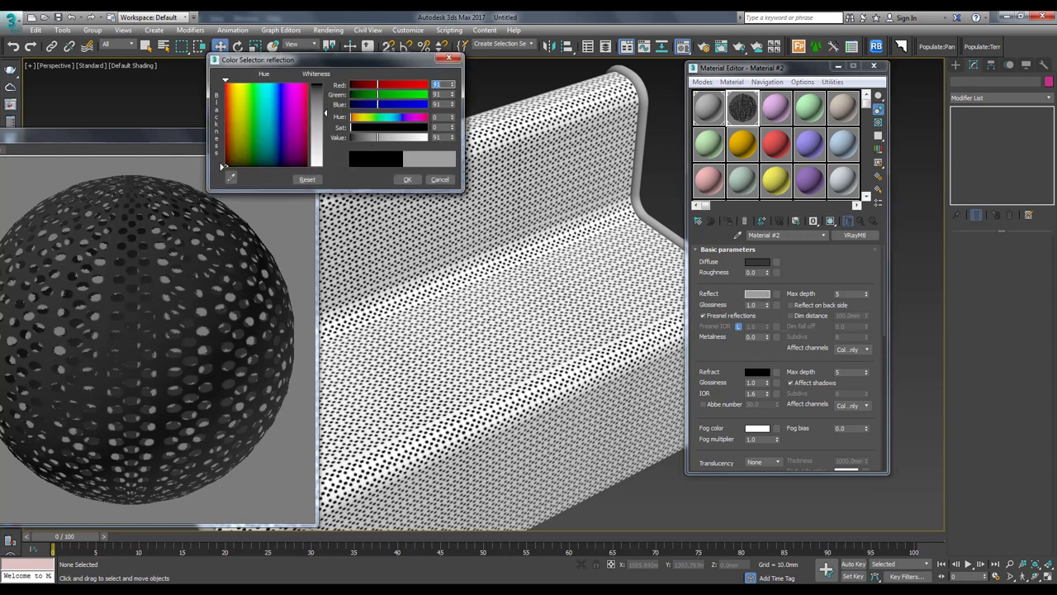
{"action": "left_click", "coordinate": [407, 179]}
Step: Set Reflect Glossiness to 0.79 and close the enlarged material preview
{"action": "left_click_drag", "start_coordinate": [766, 305], "coordinate": [773, 314]}
{"action": "left_click_drag", "start_coordinate": [165, 133], "coordinate": [245, 91]}
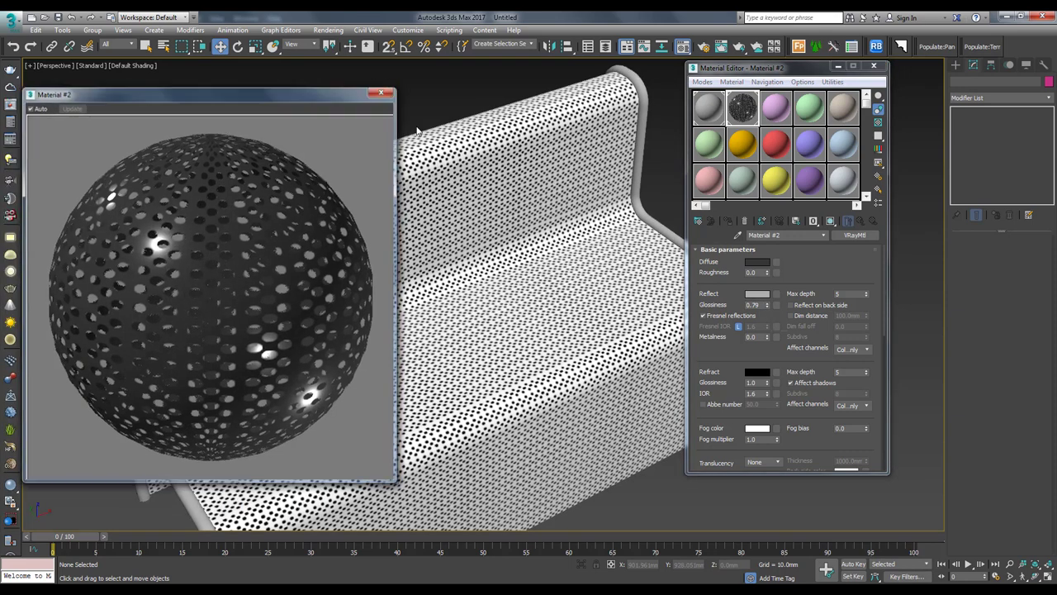
{"action": "left_click", "coordinate": [384, 93]}
{"action": "scroll", "coordinate": [524, 226], "scroll_direction": "down", "scroll_amount": 3}
{"action": "scroll", "coordinate": [523, 227], "scroll_direction": "up", "scroll_amount": 3}
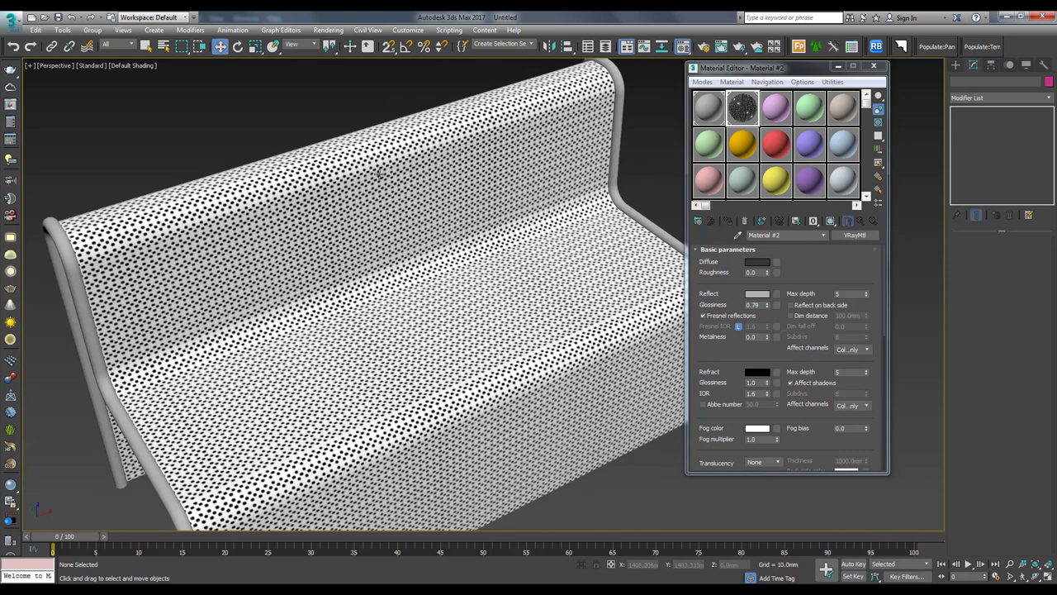
Step: Show Material #2's dark perforated metal on the bench in the viewport and orbit around it
{"action": "left_click", "coordinate": [832, 222]}
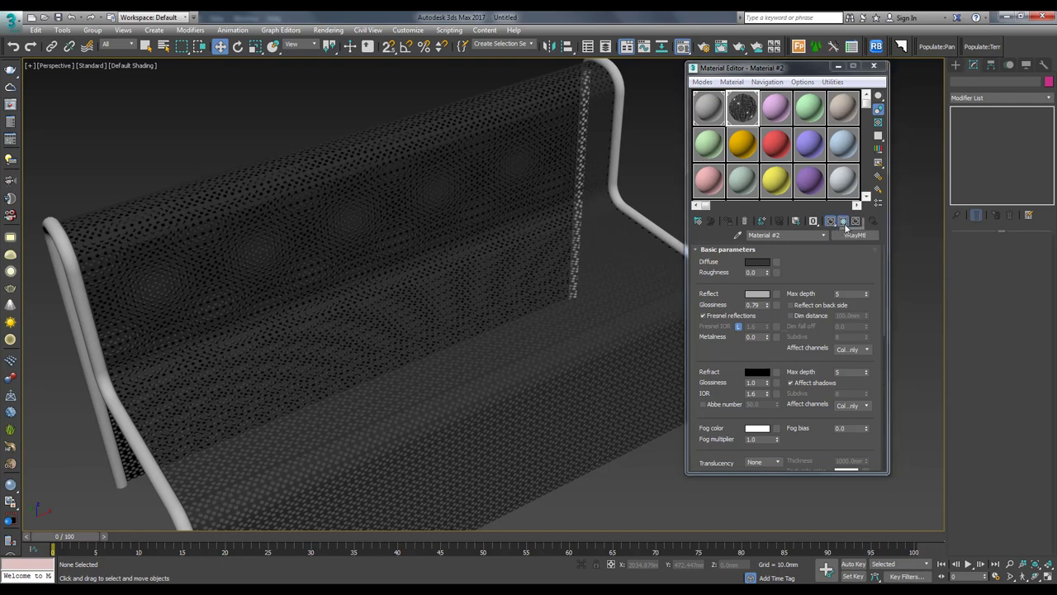
{"action": "middle_click_drag", "start_coordinate": [462, 232], "coordinate": [611, 206], "text": "alt"}
{"action": "mouse_move", "coordinate": [532, 250]}
{"action": "middle_mouse_down", "text": "alt"}
{"action": "mouse_move", "coordinate": [303, 167]}
{"action": "mouse_move", "coordinate": [335, 240]}
{"action": "middle_mouse_up", "text": "alt"}
{"action": "left_click", "coordinate": [756, 261]}
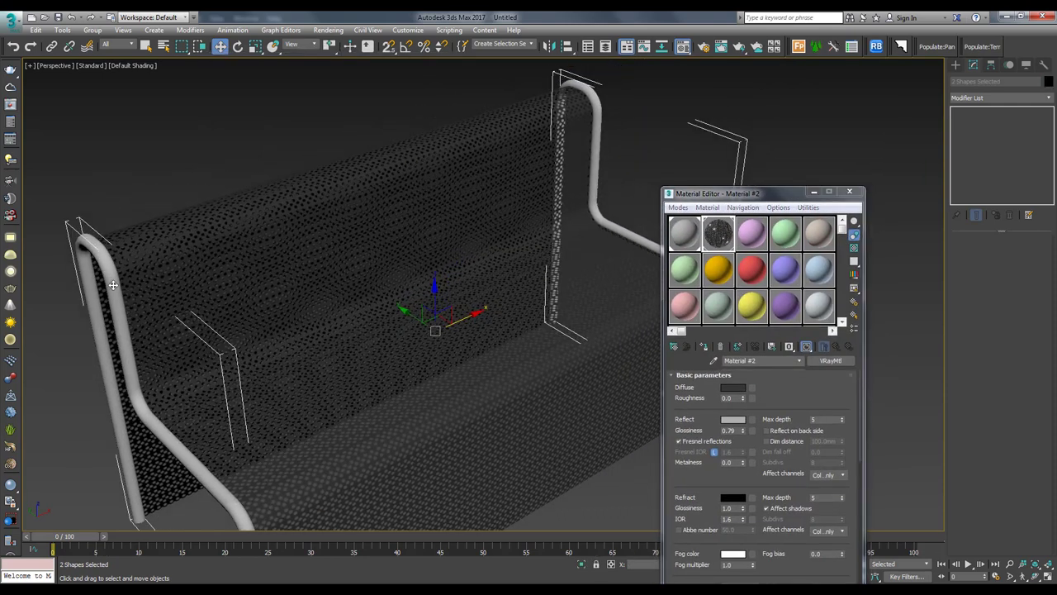
Step: Copy the dark VRayMtl into an empty slot and name the copy BLACK METAL
{"action": "right_click", "coordinate": [827, 360]}
{"action": "left_click", "coordinate": [852, 381]}
{"action": "left_click", "coordinate": [751, 234]}
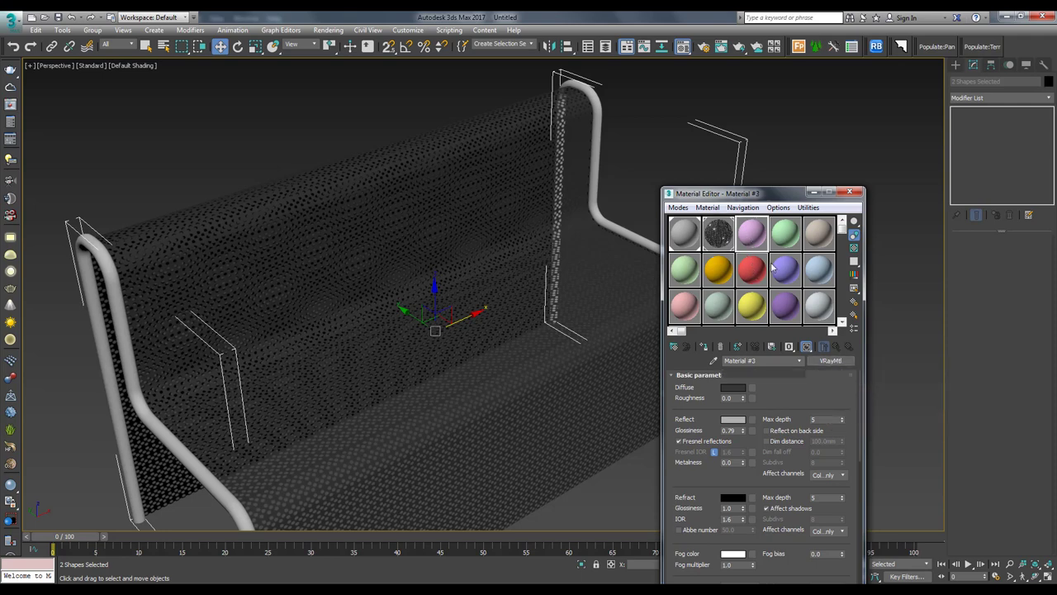
{"action": "right_click", "coordinate": [826, 361]}
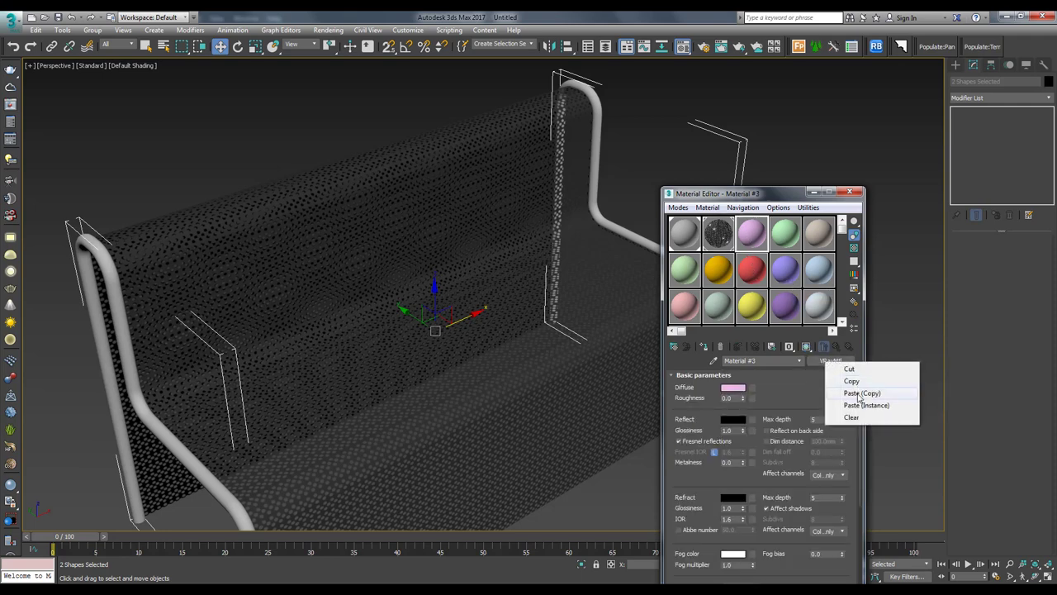
{"action": "left_click", "coordinate": [859, 393]}
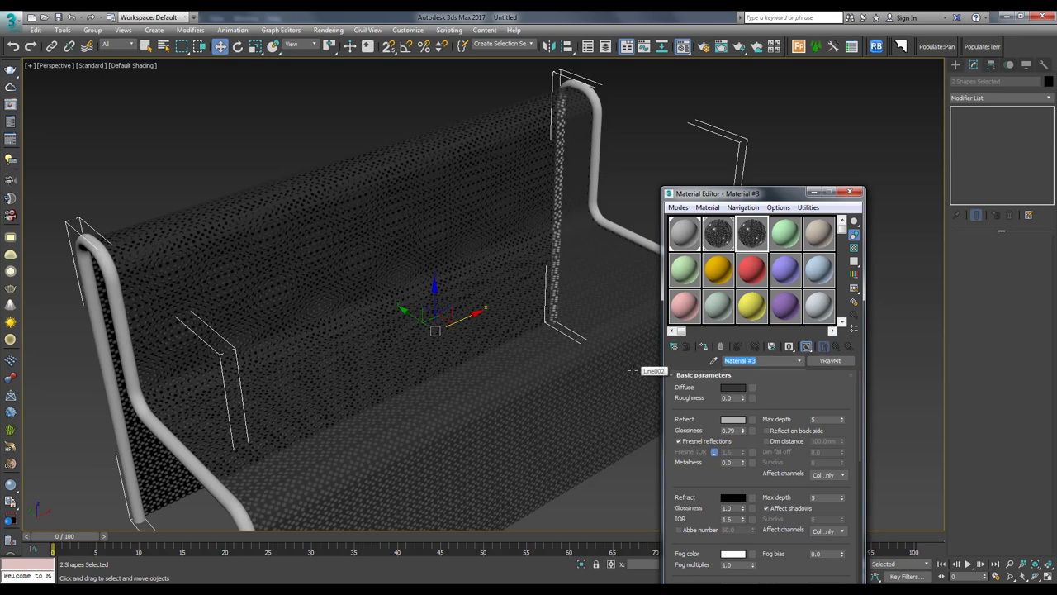
{"action": "type", "text": "BLACK METAL"}
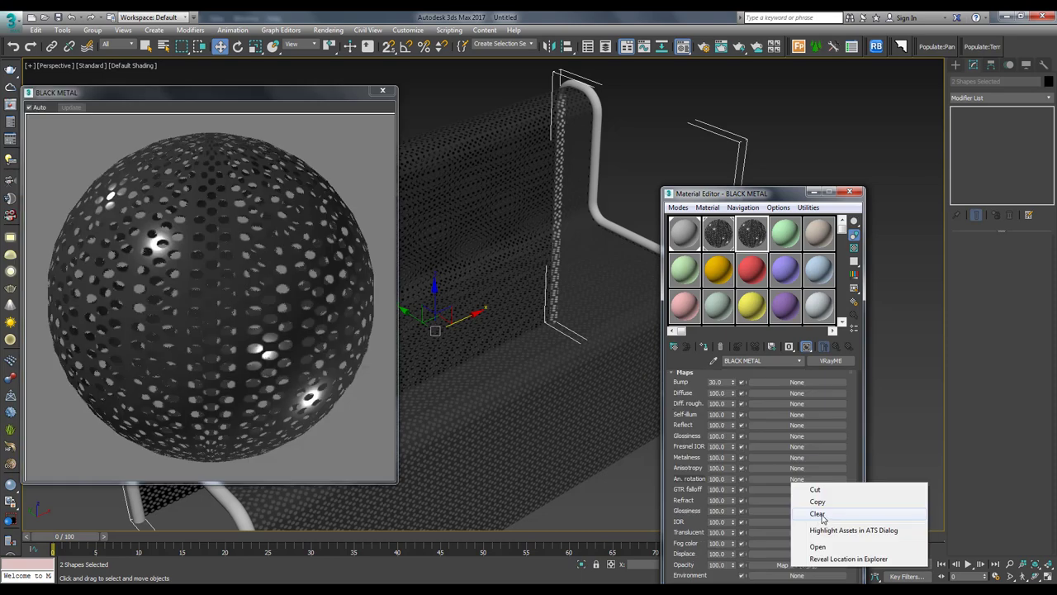
Step: Remove BLACK METAL's opacity map, assign it to the side frames, and toggle edged faces
{"action": "left_click", "coordinate": [817, 513]}
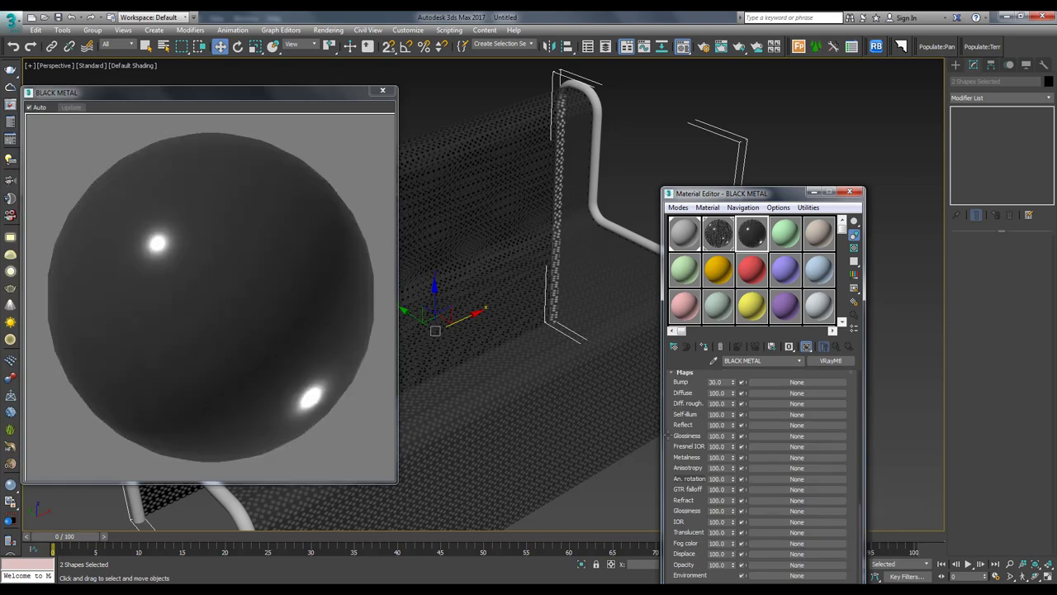
{"action": "left_click", "coordinate": [684, 373]}
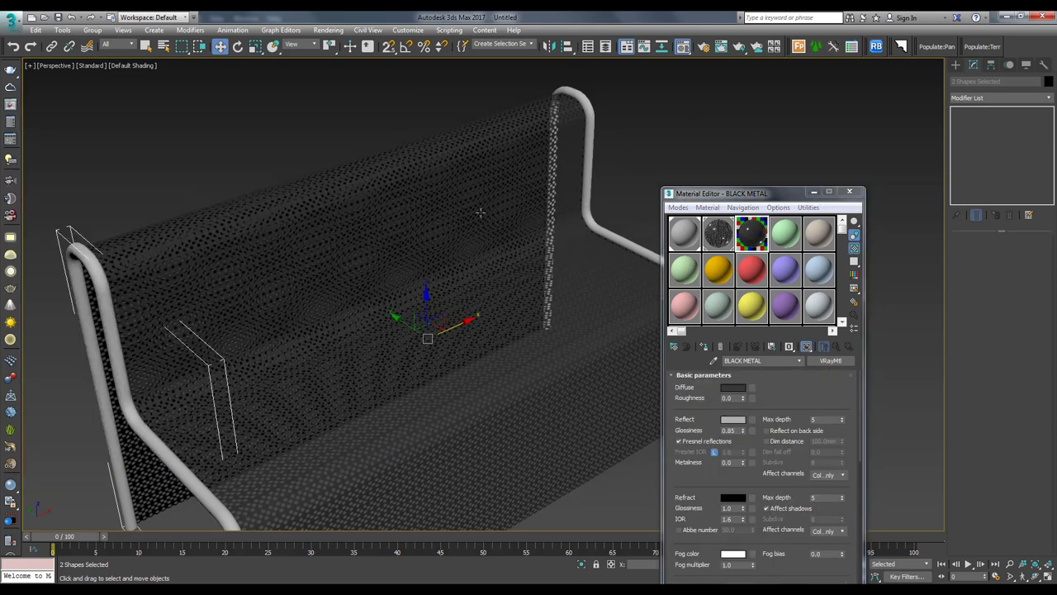
{"action": "left_click", "coordinate": [704, 345]}
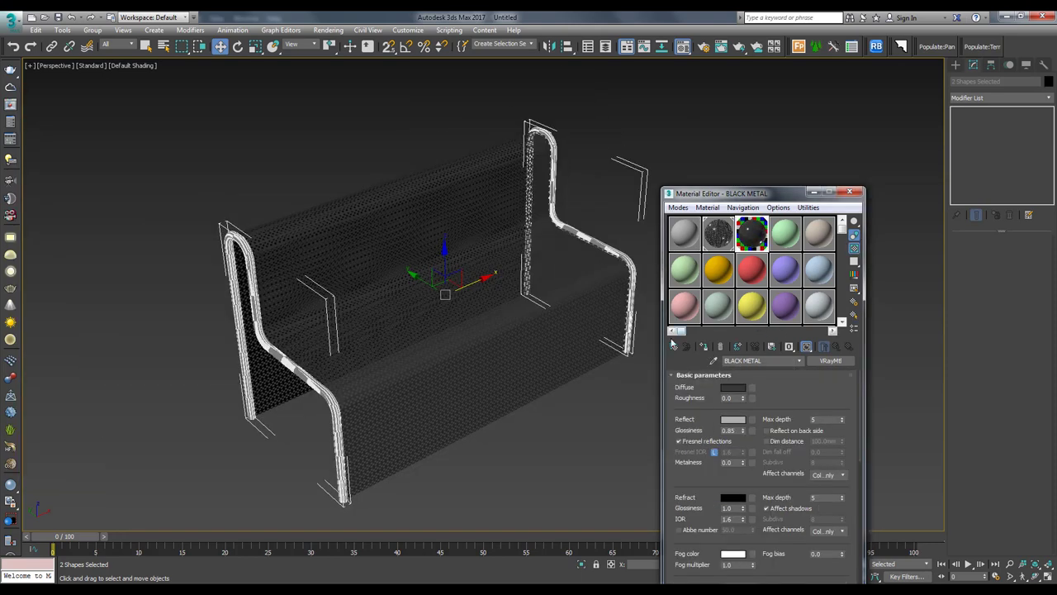
{"action": "key", "text": "F4"}
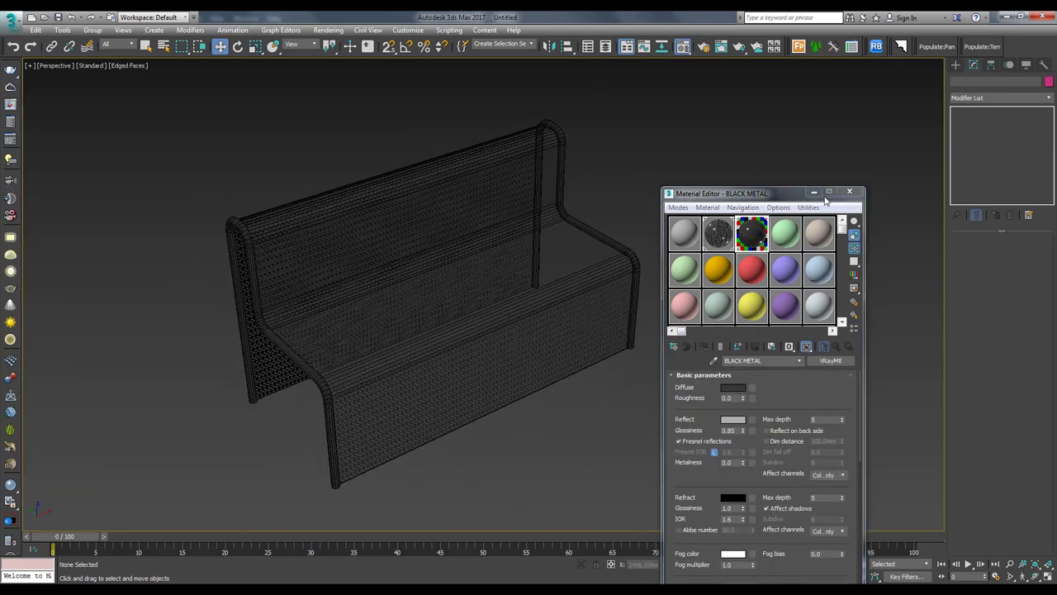
Step: Close the Material Editor and place a VRayPlane ground beside the bench
{"action": "left_click", "coordinate": [848, 192]}
{"action": "mouse_move", "coordinate": [585, 278]}
{"action": "middle_mouse_down", "text": "alt"}
{"action": "mouse_move", "coordinate": [559, 290]}
{"action": "mouse_move", "coordinate": [448, 289]}
{"action": "middle_mouse_up", "text": "alt"}
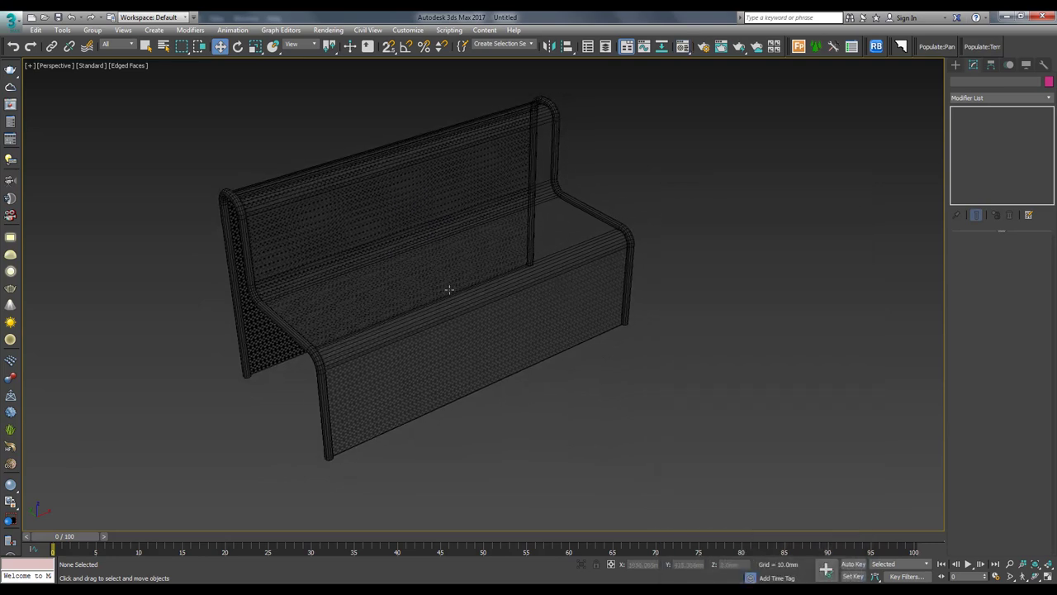
{"action": "middle_click_drag", "start_coordinate": [357, 314], "coordinate": [388, 326], "text": "alt"}
{"action": "left_click", "coordinate": [955, 64]}
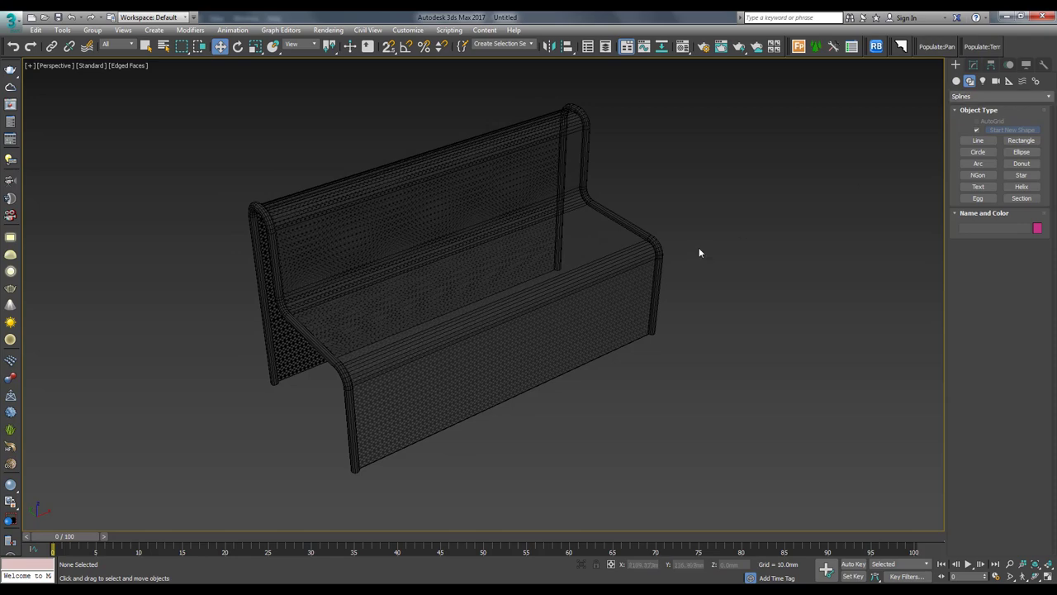
{"action": "middle_click_drag", "start_coordinate": [540, 290], "coordinate": [517, 300], "text": "alt"}
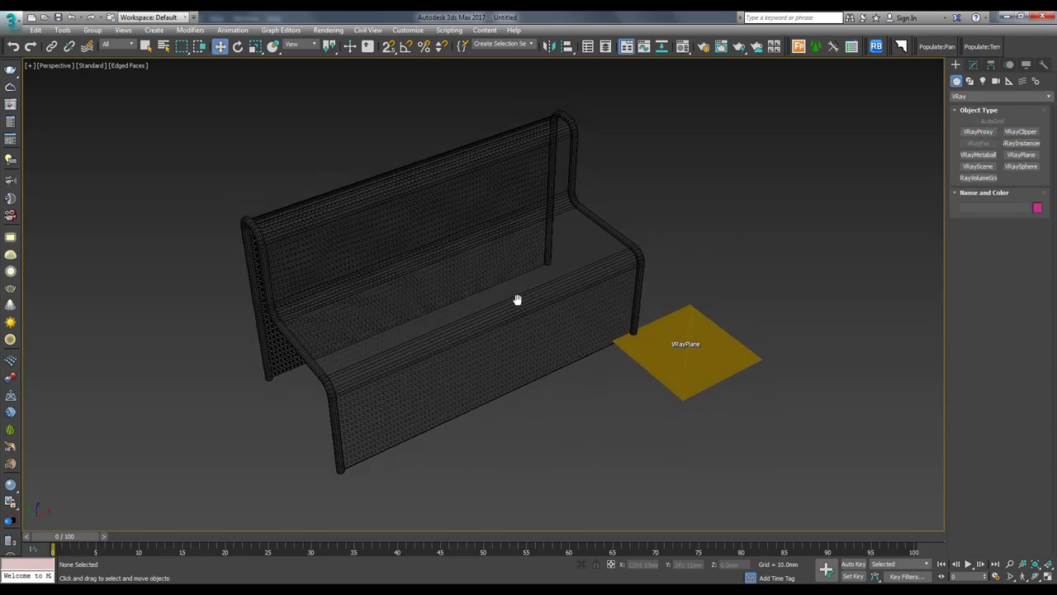
Step: Draw a VRaySun aimed at the bench in the Top view, declining the VRaySky prompt
{"action": "key", "text": "t"}
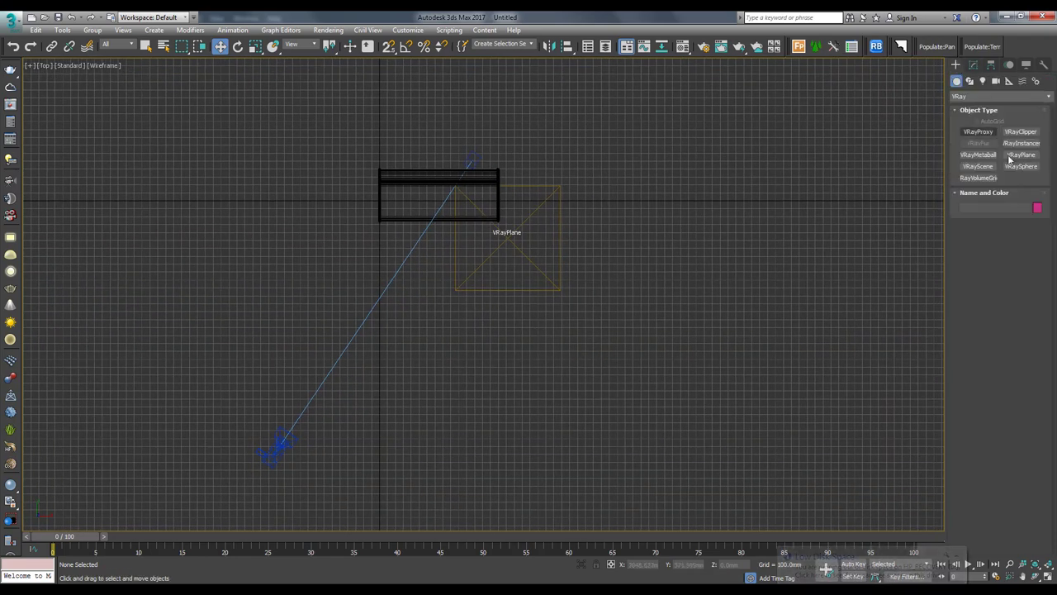
{"action": "left_click", "coordinate": [983, 81]}
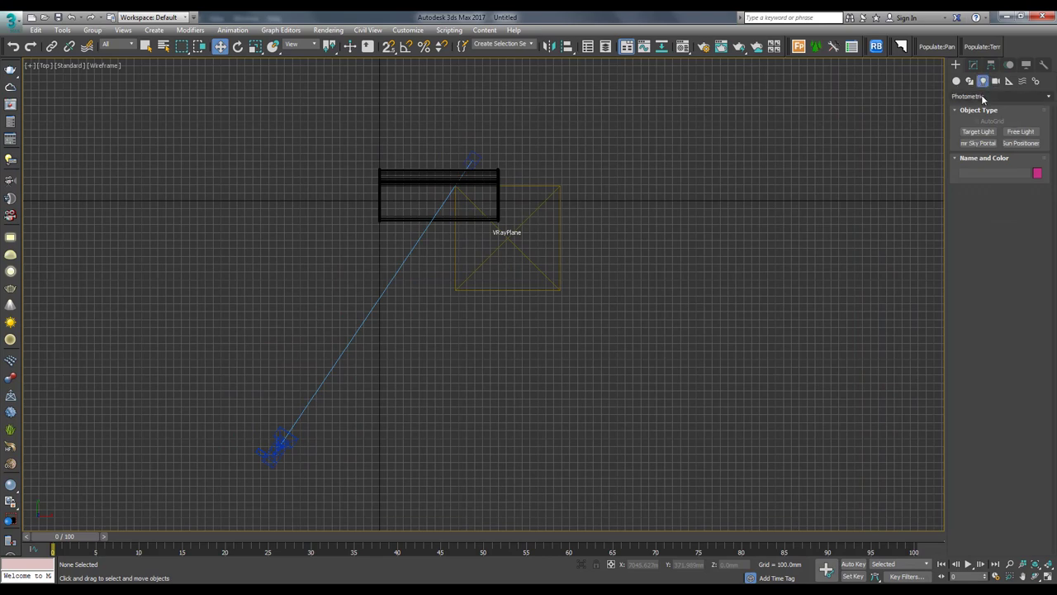
{"action": "left_click", "coordinate": [982, 97]}
{"action": "left_click", "coordinate": [959, 137]}
{"action": "left_click", "coordinate": [1021, 143]}
{"action": "scroll", "coordinate": [594, 273], "scroll_direction": "down", "scroll_amount": 2}
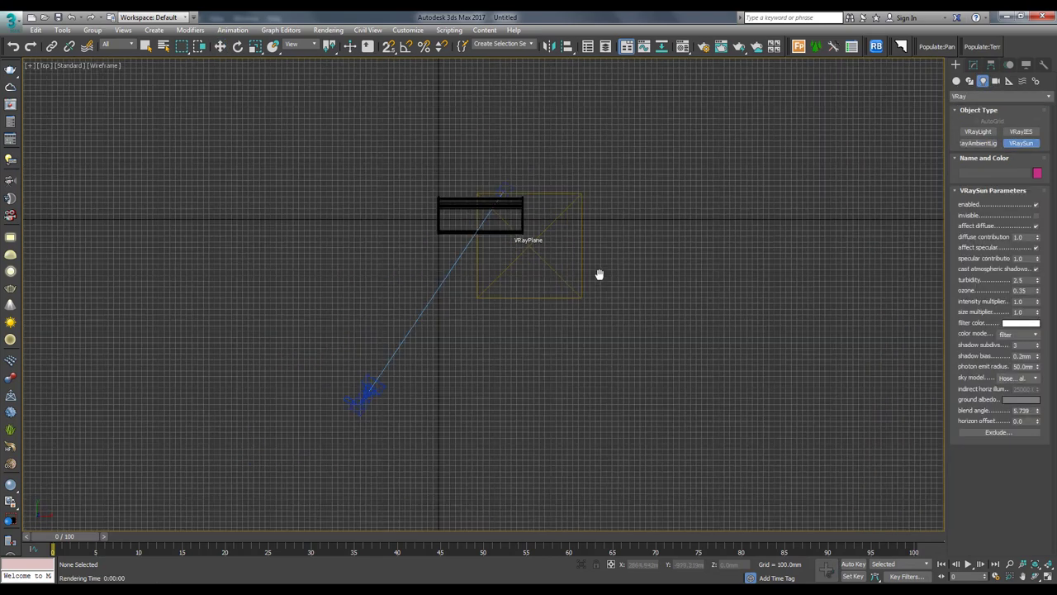
{"action": "left_click_drag", "start_coordinate": [697, 417], "coordinate": [487, 215]}
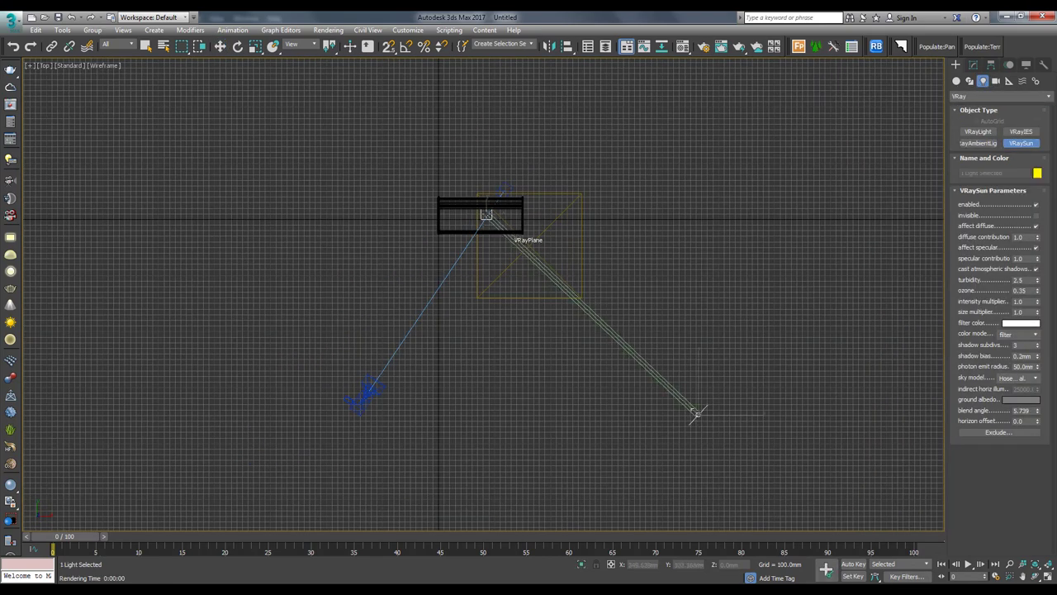
{"action": "left_click", "coordinate": [560, 339]}
Step: Raise the VRaySun high above the bench in the Front view
{"action": "left_click", "coordinate": [219, 47]}
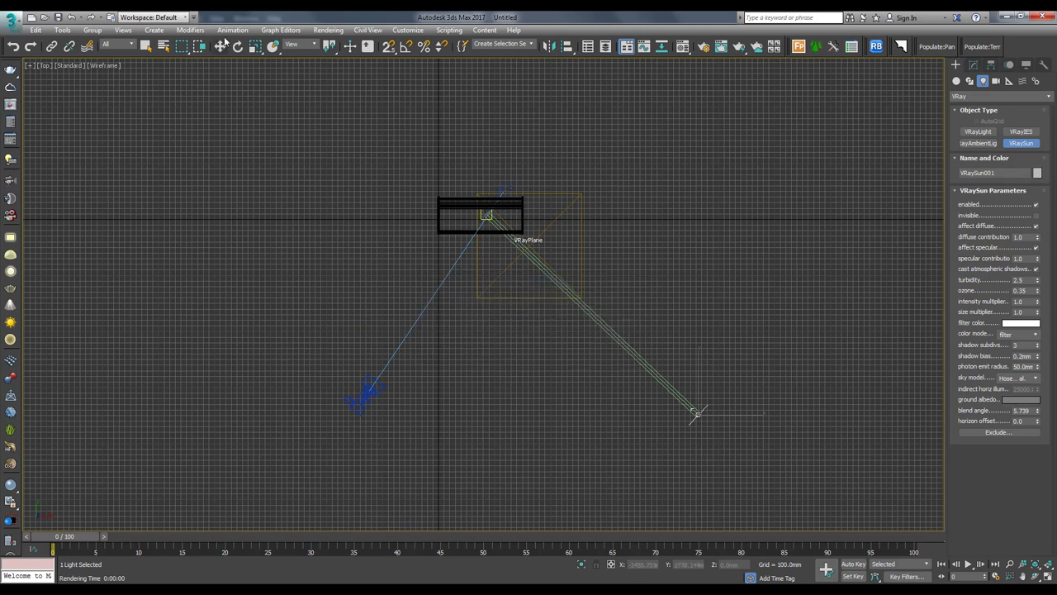
{"action": "key", "text": "f"}
{"action": "scroll", "coordinate": [578, 361], "scroll_direction": "down", "scroll_amount": 3}
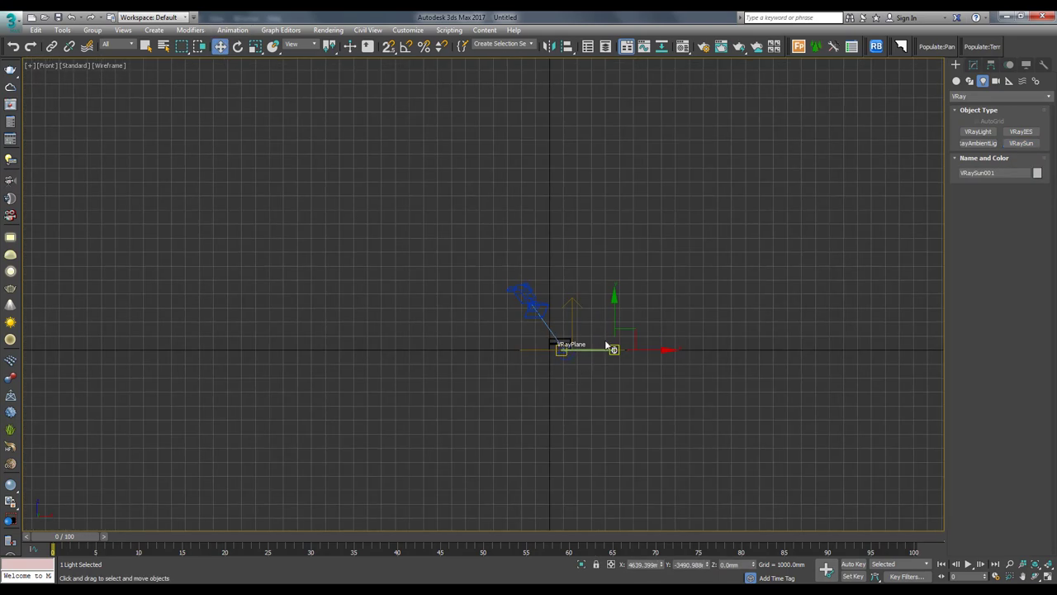
{"action": "mouse_move", "coordinate": [616, 316]}
{"action": "left_mouse_down"}
{"action": "mouse_move", "coordinate": [595, 204]}
{"action": "mouse_move", "coordinate": [631, 212]}
{"action": "left_mouse_up"}
Step: Render the camera view with Shift+Q, then select Material #2 and review its opacity bitmap settings
{"action": "key", "text": "c"}
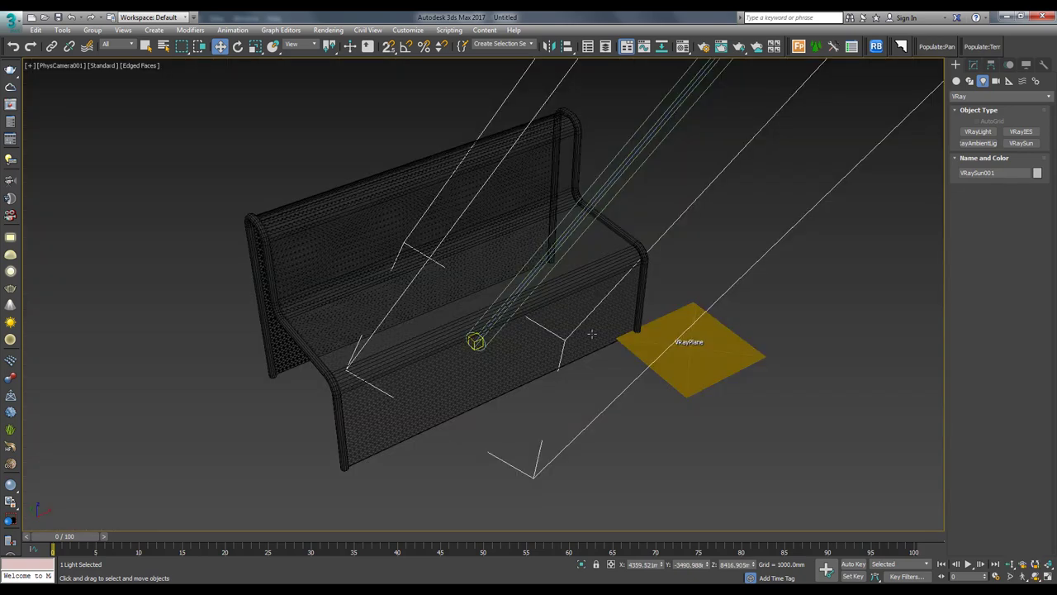
{"action": "left_click", "coordinate": [185, 175]}
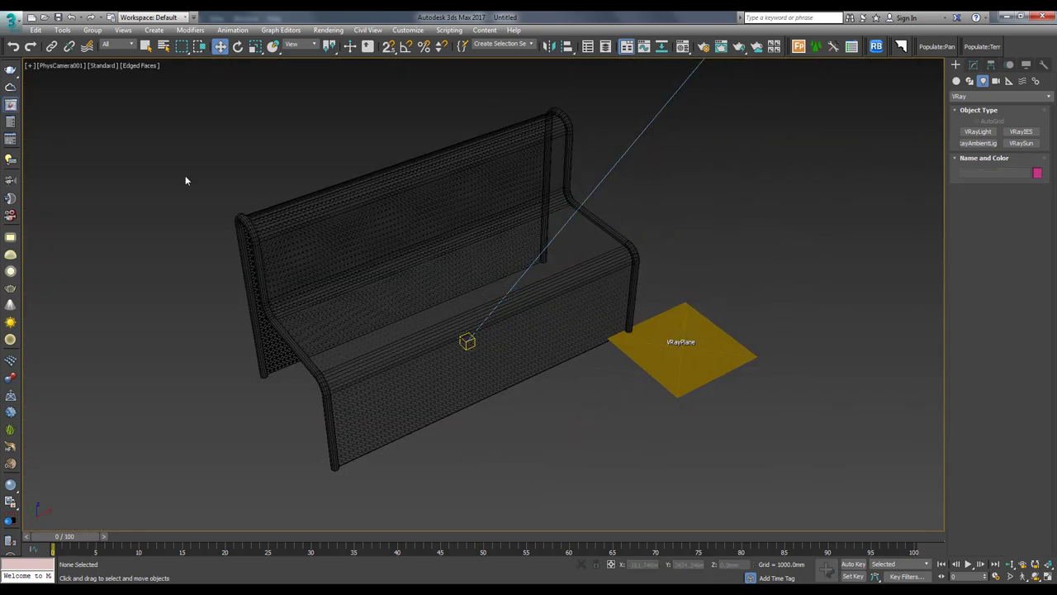
{"action": "key", "text": "shift+q"}
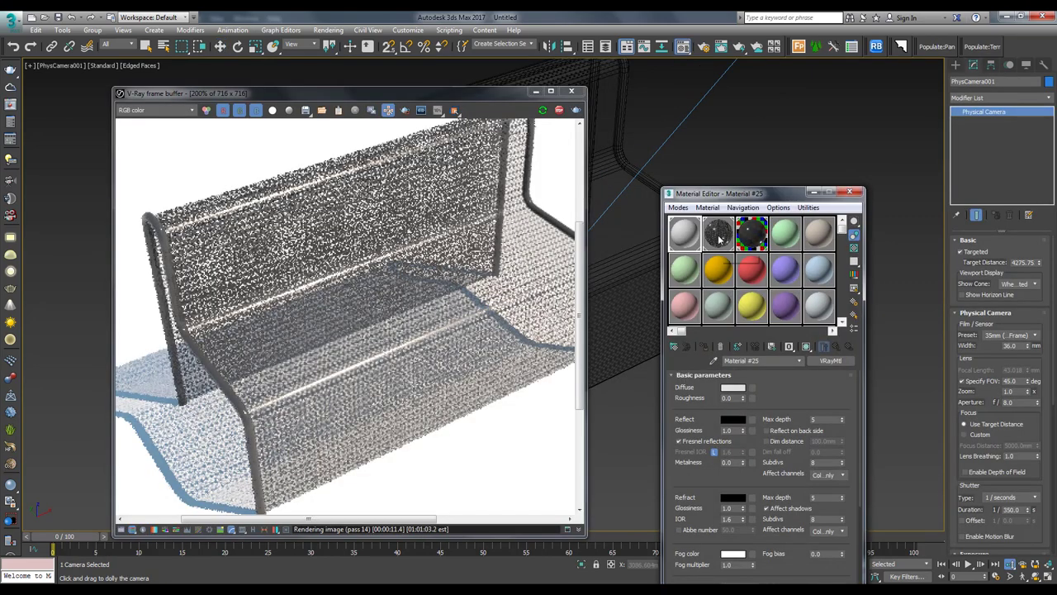
{"action": "left_click", "coordinate": [720, 239]}
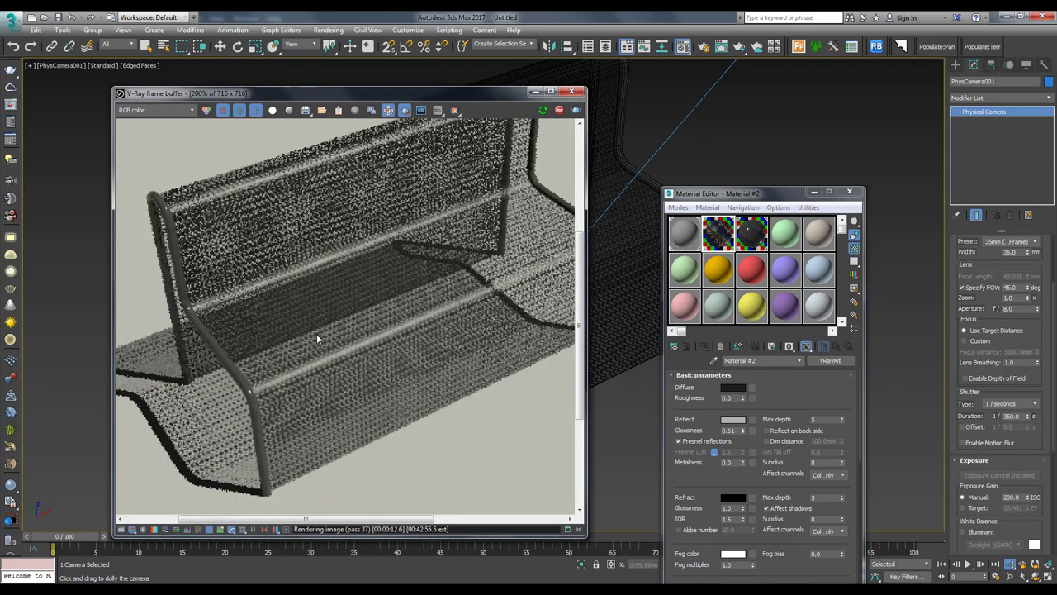
{"action": "scroll", "coordinate": [316, 334], "scroll_direction": "down", "scroll_amount": 1}
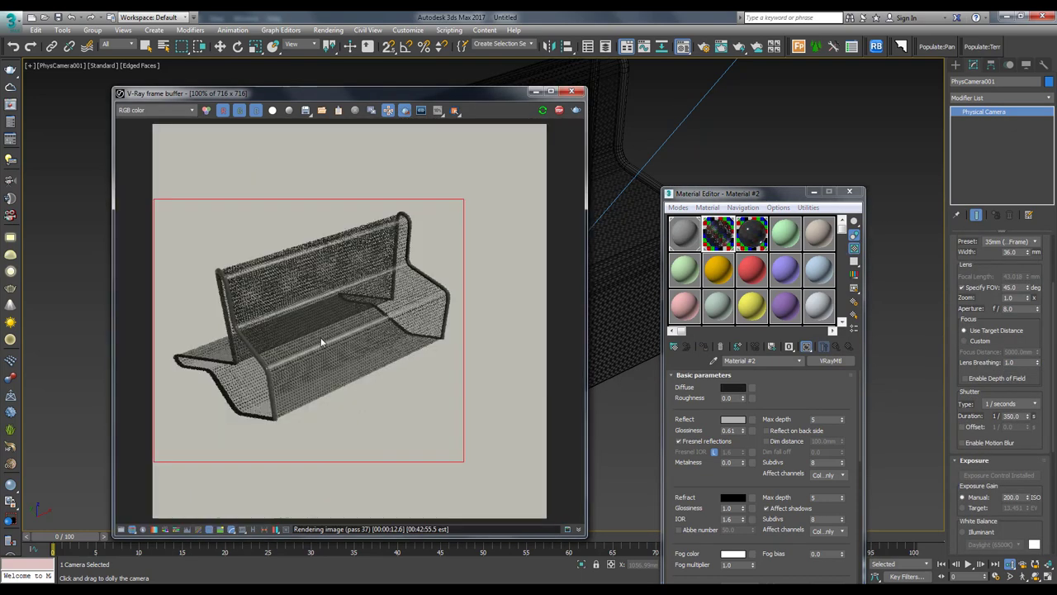
{"action": "scroll", "coordinate": [322, 333], "scroll_direction": "up", "scroll_amount": 1}
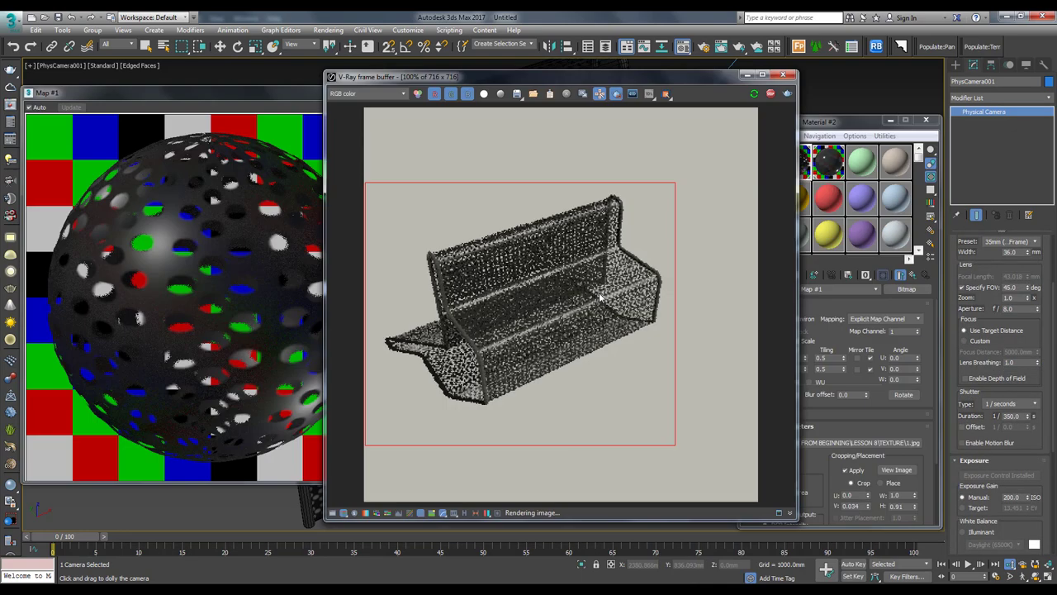
{"action": "scroll", "coordinate": [633, 302], "scroll_direction": "down", "scroll_amount": 1}
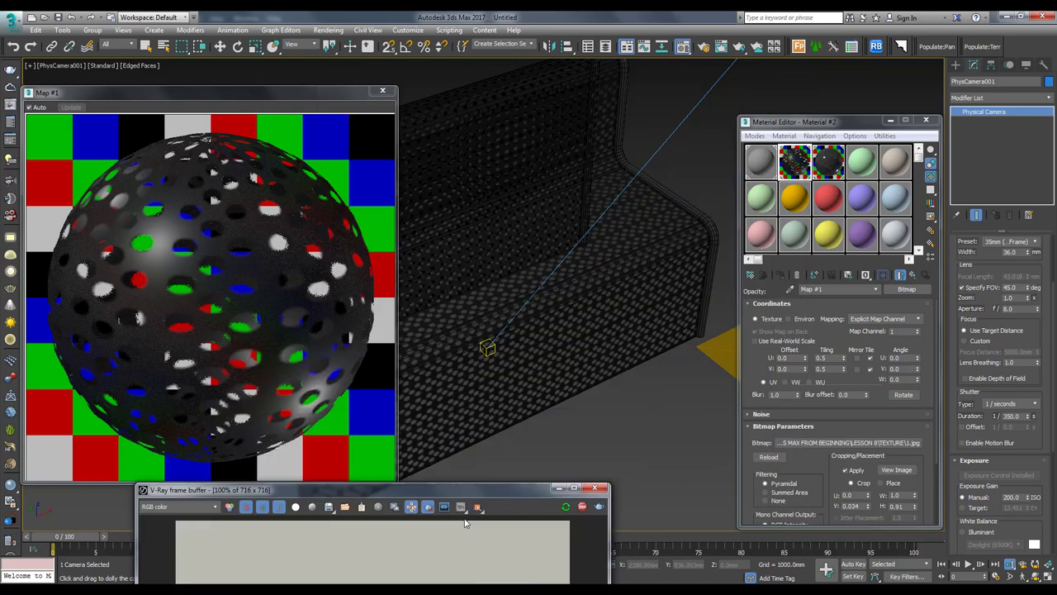
Step: Set the perforation bitmap's Tiling to 0.5 and hide edged faces on the bench
{"action": "left_click_drag", "start_coordinate": [667, 80], "coordinate": [494, 457]}
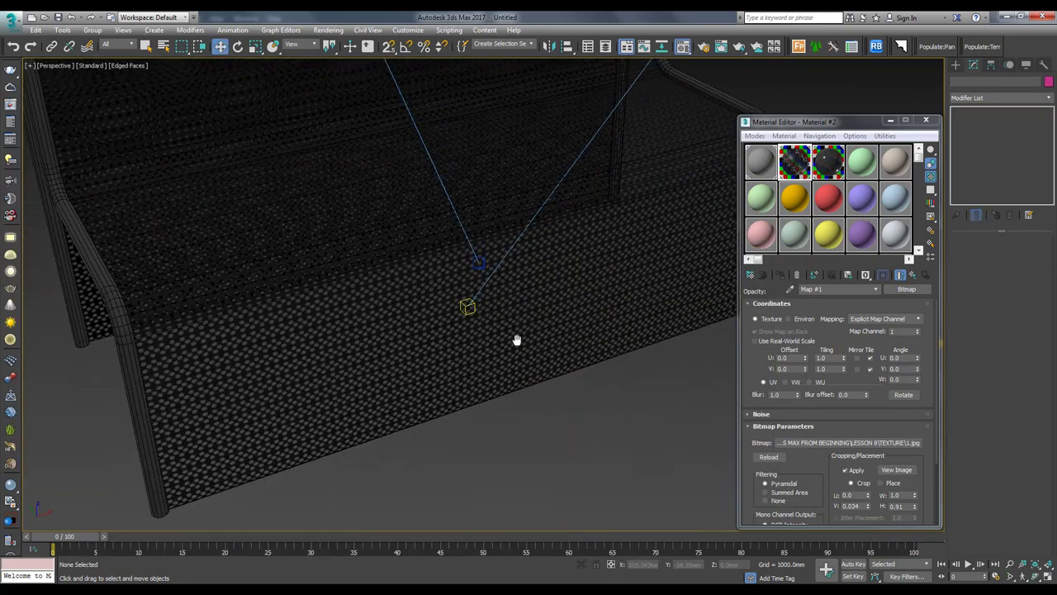
{"action": "scroll", "coordinate": [515, 337], "scroll_direction": "down", "scroll_amount": 3}
{"action": "scroll", "coordinate": [460, 355], "scroll_direction": "up", "scroll_amount": 3}
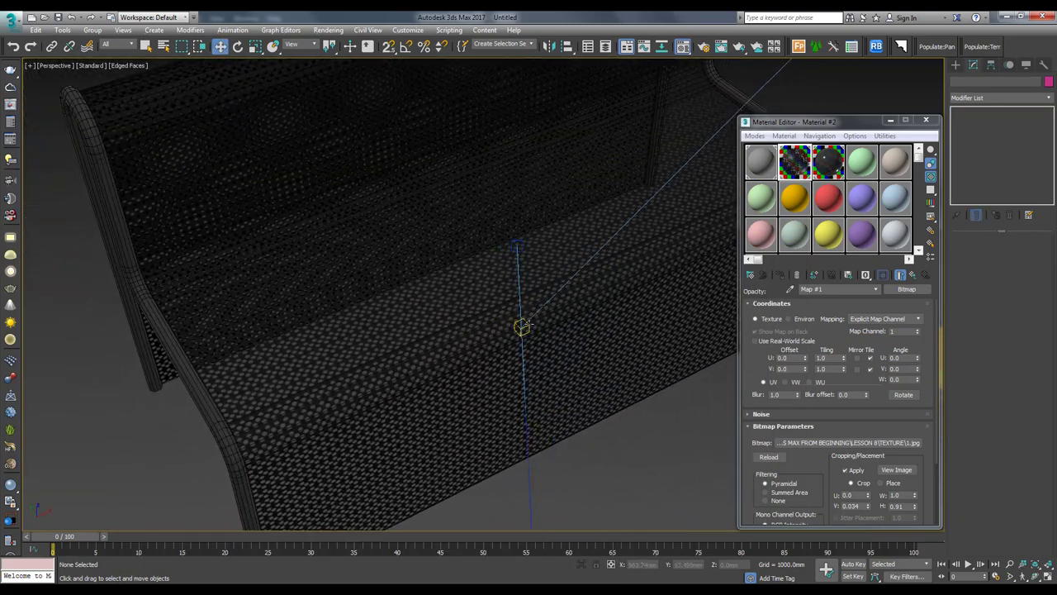
{"action": "scroll", "coordinate": [900, 344], "scroll_direction": "down", "scroll_amount": 2}
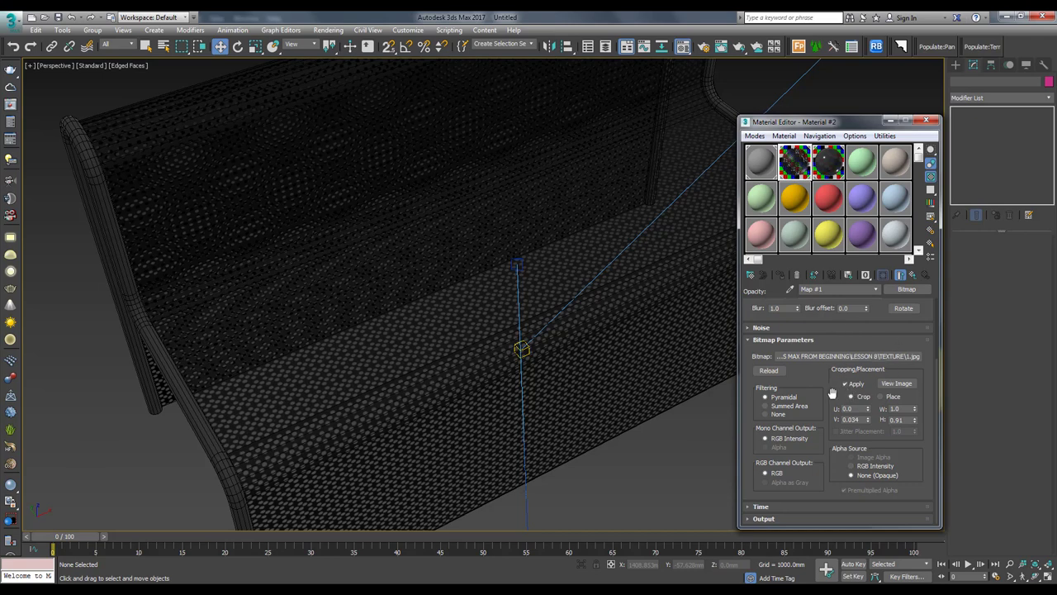
{"action": "scroll", "coordinate": [829, 388], "scroll_direction": "up", "scroll_amount": 1}
{"action": "scroll", "coordinate": [830, 386], "scroll_direction": "up", "scroll_amount": 1}
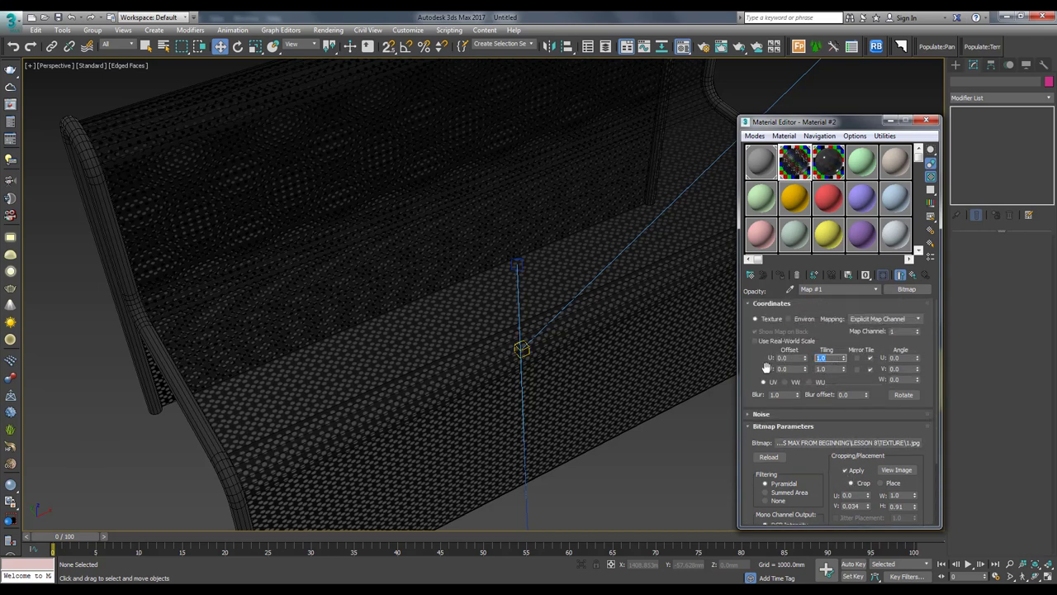
{"action": "key", "text": "F4"}
{"action": "middle_click_drag", "start_coordinate": [649, 365], "coordinate": [545, 345], "text": "alt"}
{"action": "scroll", "coordinate": [545, 345], "scroll_direction": "up", "scroll_amount": 2}
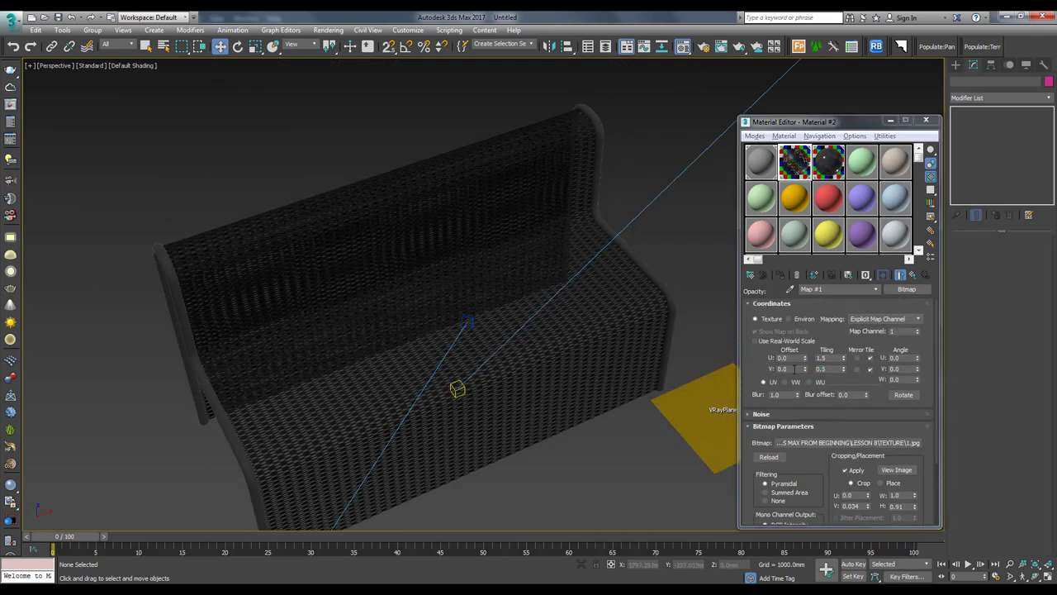
{"action": "type", "text": "5"}
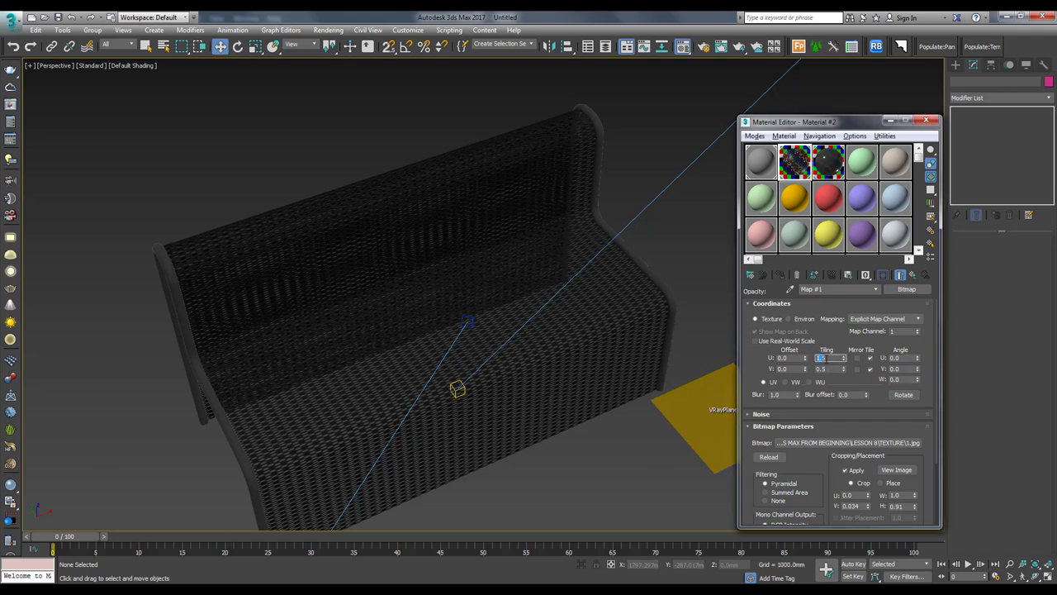
{"action": "key", "text": "Return"}
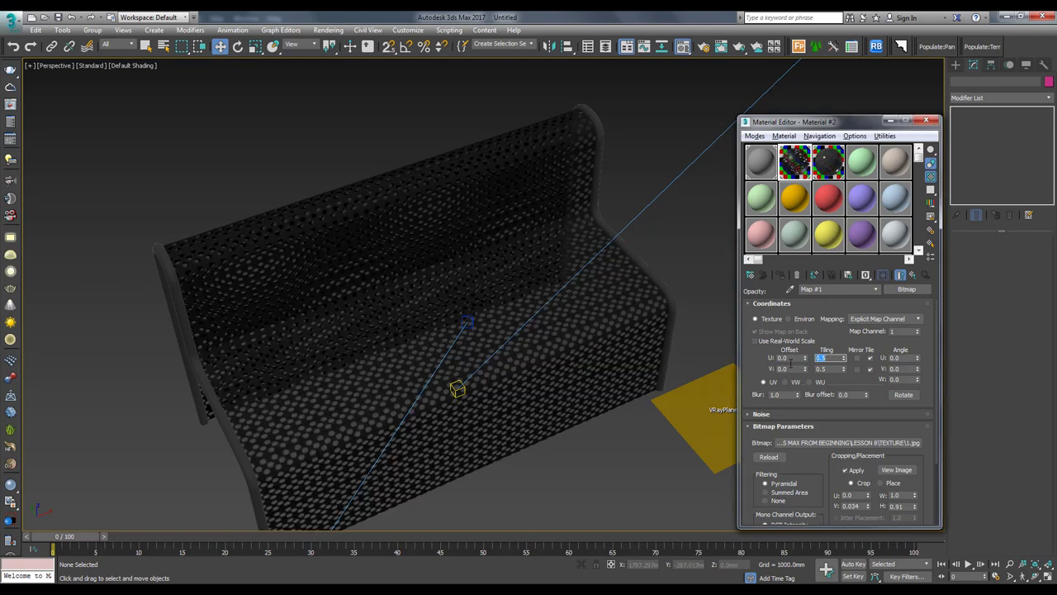
Step: Re-render the bench from the camera view to see the larger perforations
{"action": "scroll", "coordinate": [471, 349], "scroll_direction": "up", "scroll_amount": 2}
{"action": "scroll", "coordinate": [551, 275], "scroll_direction": "up", "scroll_amount": 2}
{"action": "middle_click_drag", "start_coordinate": [551, 275], "coordinate": [487, 338], "text": "alt"}
{"action": "scroll", "coordinate": [524, 306], "scroll_direction": "down", "scroll_amount": 3}
{"action": "key", "text": "c"}
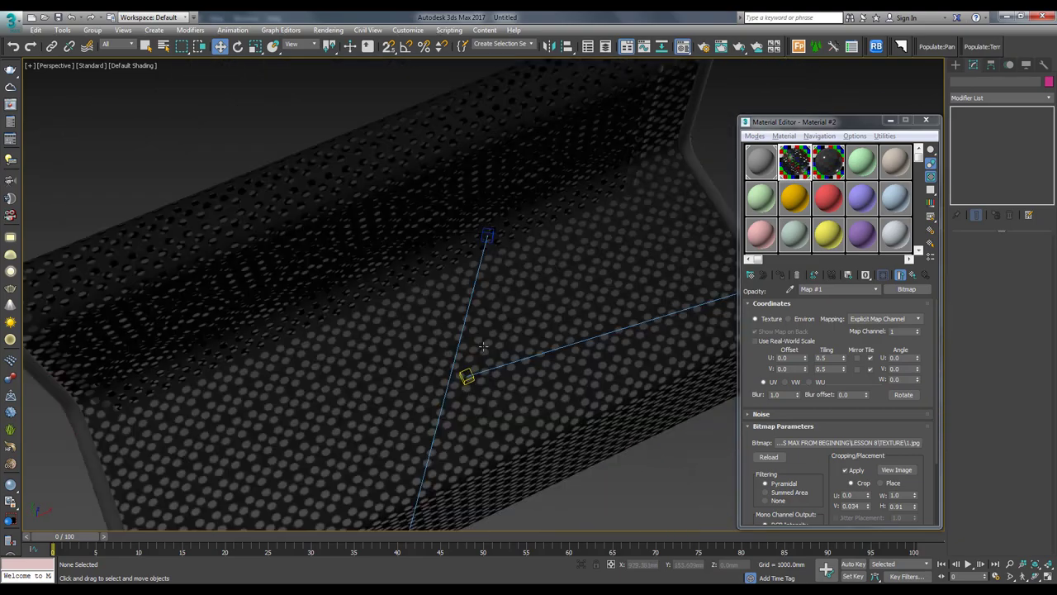
{"action": "key", "text": "shift+q"}
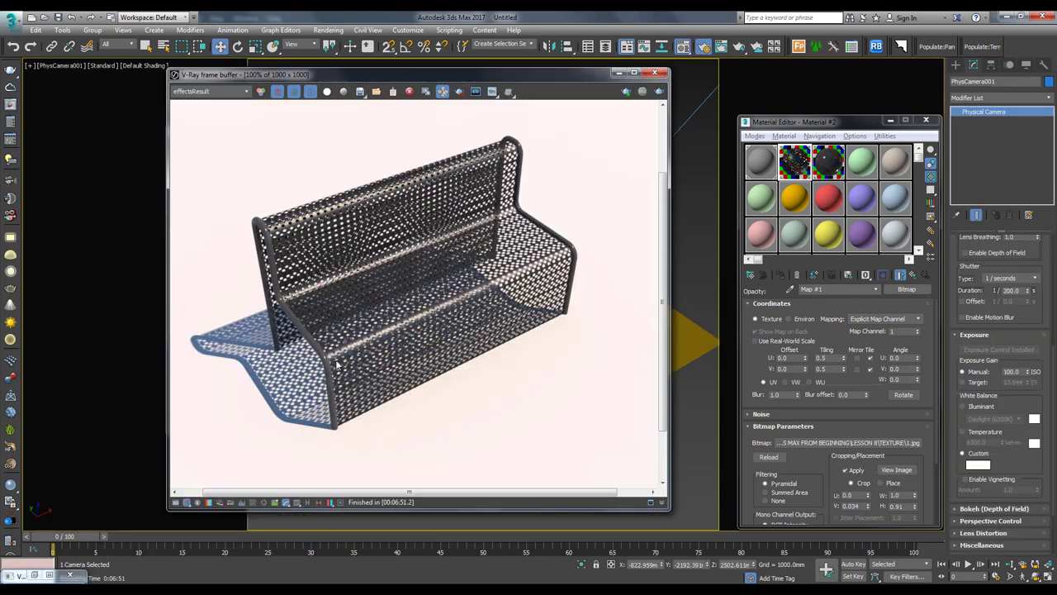
{"action": "middle_click_drag", "start_coordinate": [274, 335], "coordinate": [291, 330]}
{"action": "scroll", "coordinate": [437, 328], "scroll_direction": "up", "scroll_amount": 2}
{"action": "scroll", "coordinate": [399, 319], "scroll_direction": "down", "scroll_amount": 2}
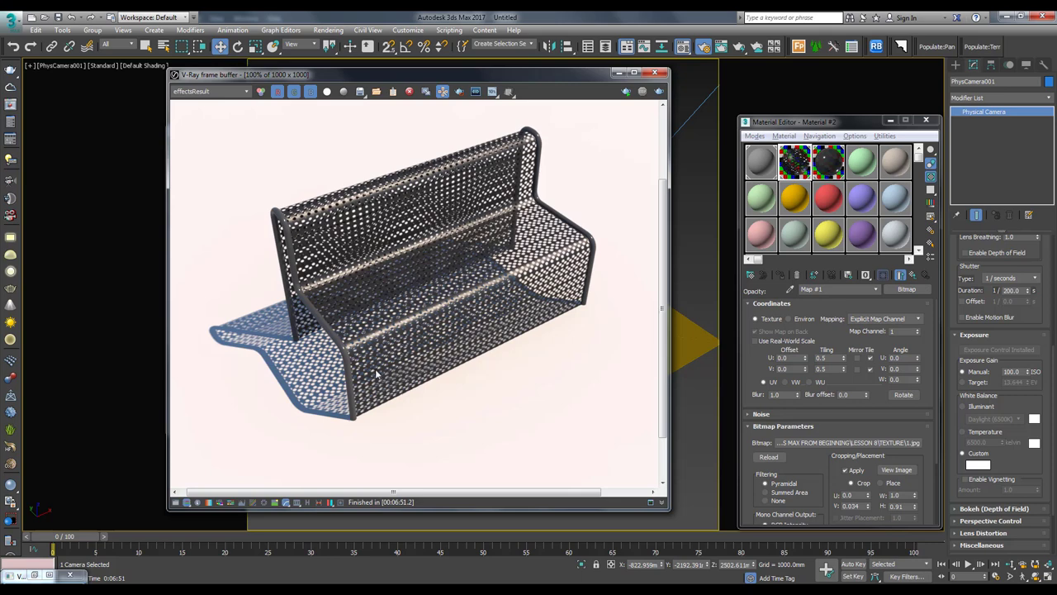
{"action": "middle_click_drag", "start_coordinate": [376, 374], "coordinate": [429, 376]}
{"action": "scroll", "coordinate": [429, 376], "scroll_direction": "up", "scroll_amount": 3}
{"action": "scroll", "coordinate": [434, 381], "scroll_direction": "down", "scroll_amount": 2}
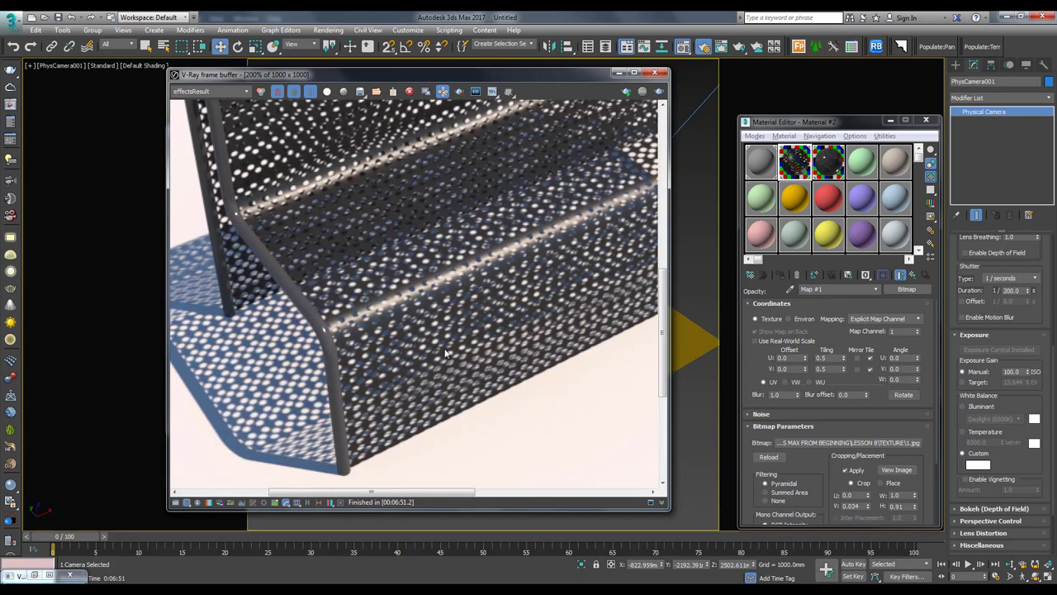
{"action": "scroll", "coordinate": [440, 392], "scroll_direction": "down", "scroll_amount": 1}
{"action": "scroll", "coordinate": [413, 363], "scroll_direction": "up", "scroll_amount": 1}
{"action": "scroll", "coordinate": [379, 322], "scroll_direction": "down", "scroll_amount": 1}
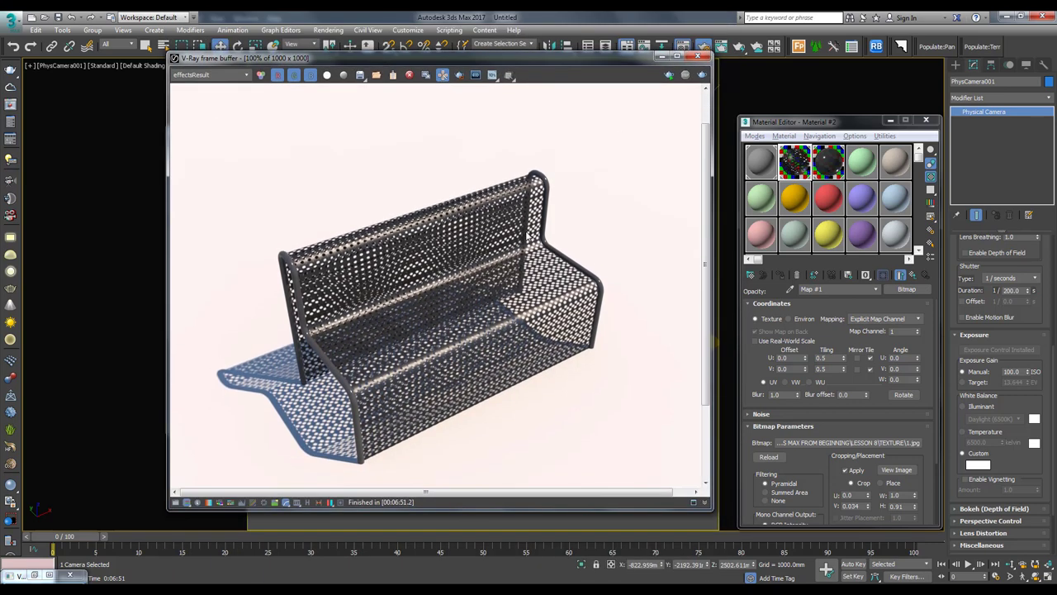
{"action": "scroll", "coordinate": [488, 271], "scroll_direction": "down", "scroll_amount": 1}
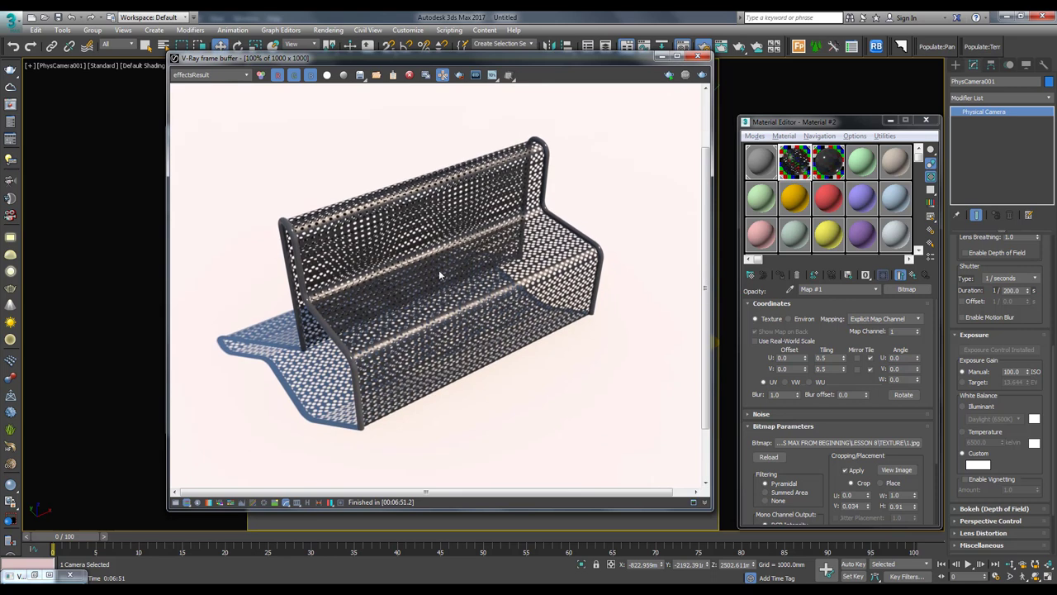